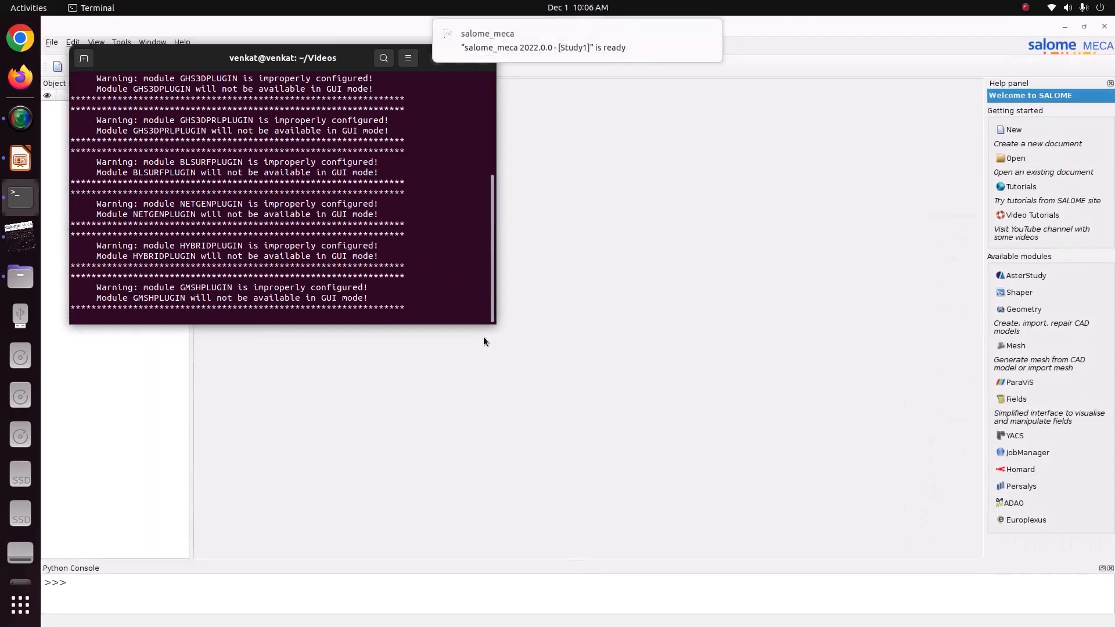
# Load the Geometry module for the new study, then bring the tutorial_1.pptx slides forward.
pyautogui.click(484, 340)
pyautogui.click(200, 65)
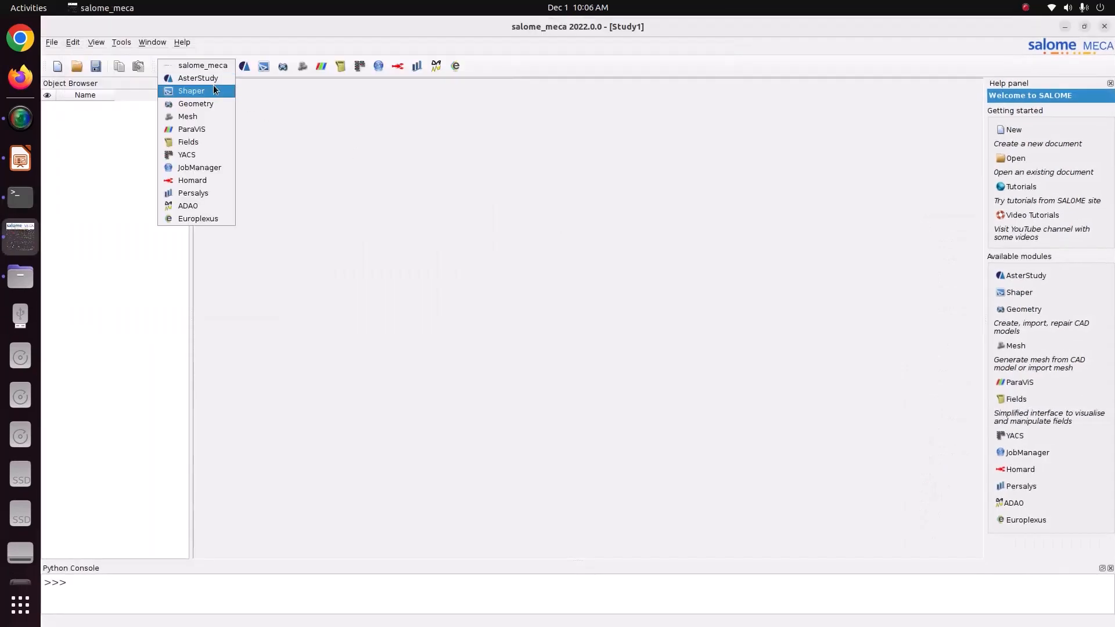
pyautogui.click(211, 103)
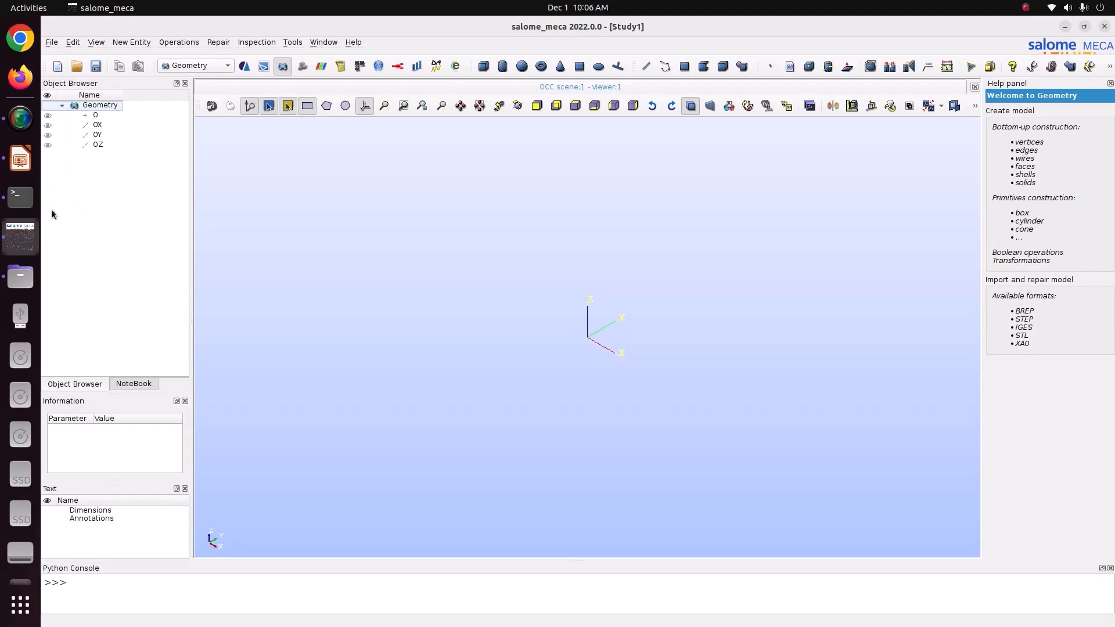
pyautogui.click(20, 158)
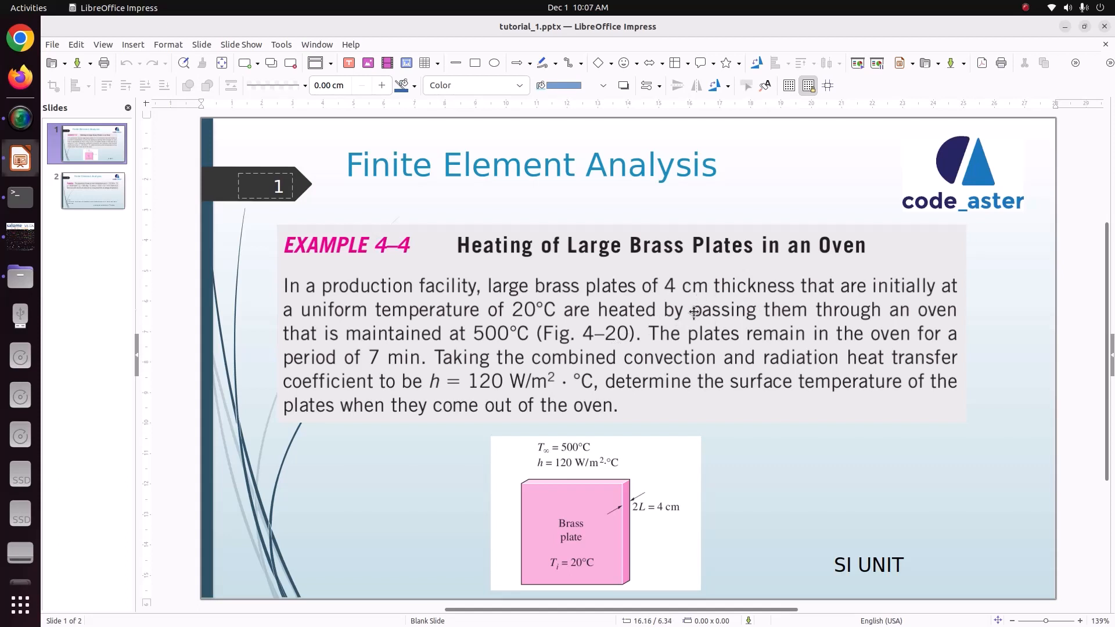
pyautogui.click(108, 204)
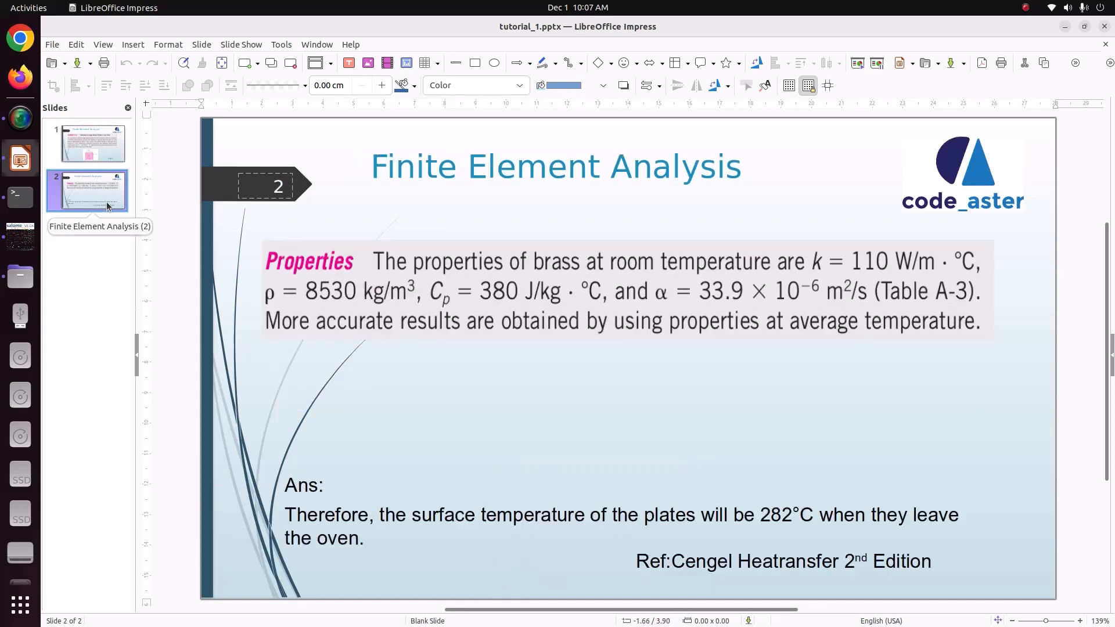
pyautogui.click(110, 145)
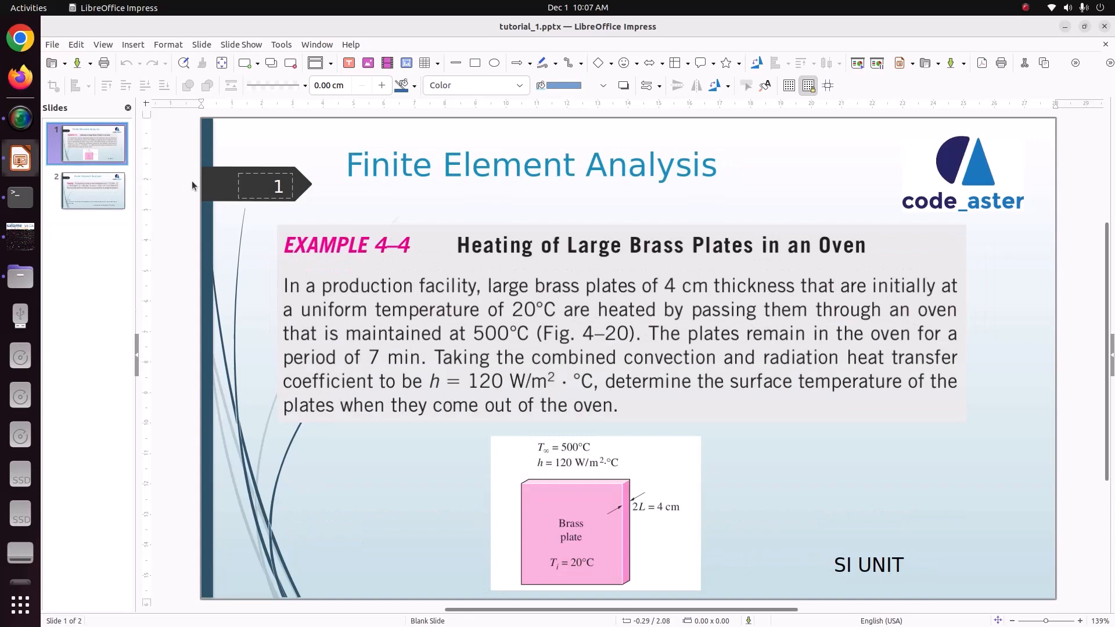
pyautogui.click(20, 236)
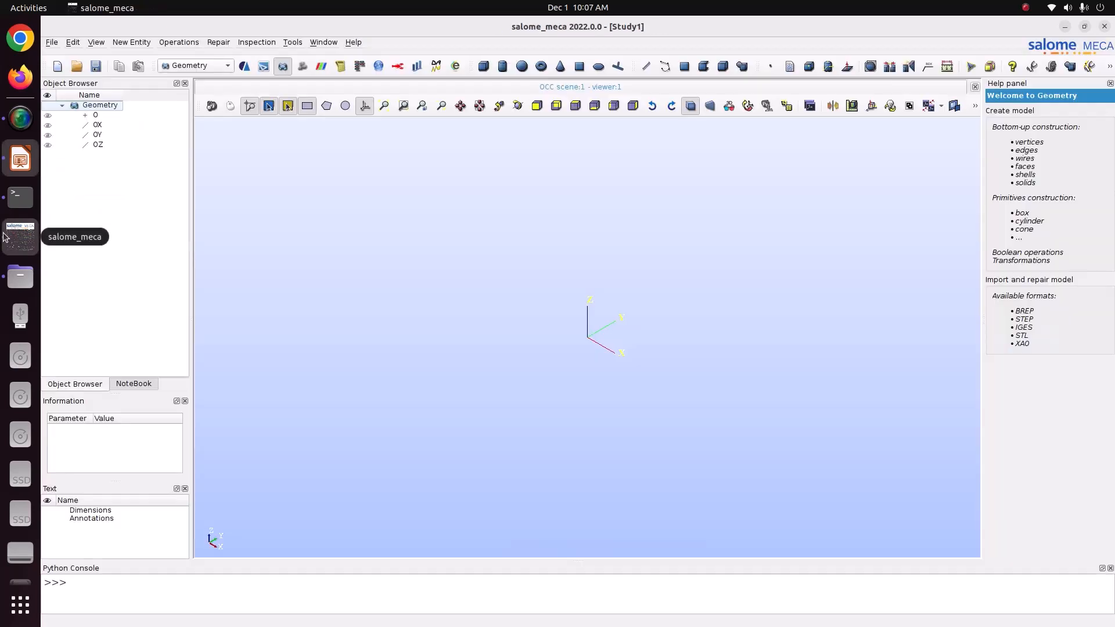
pyautogui.click(126, 43)
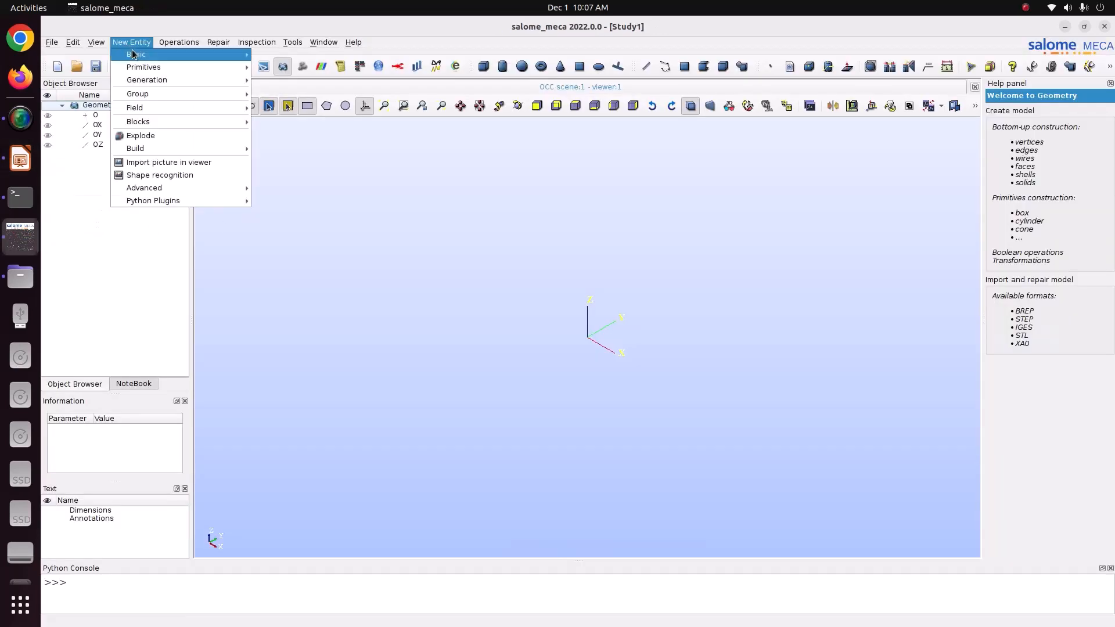
pyautogui.click(492, 264)
pyautogui.click(20, 158)
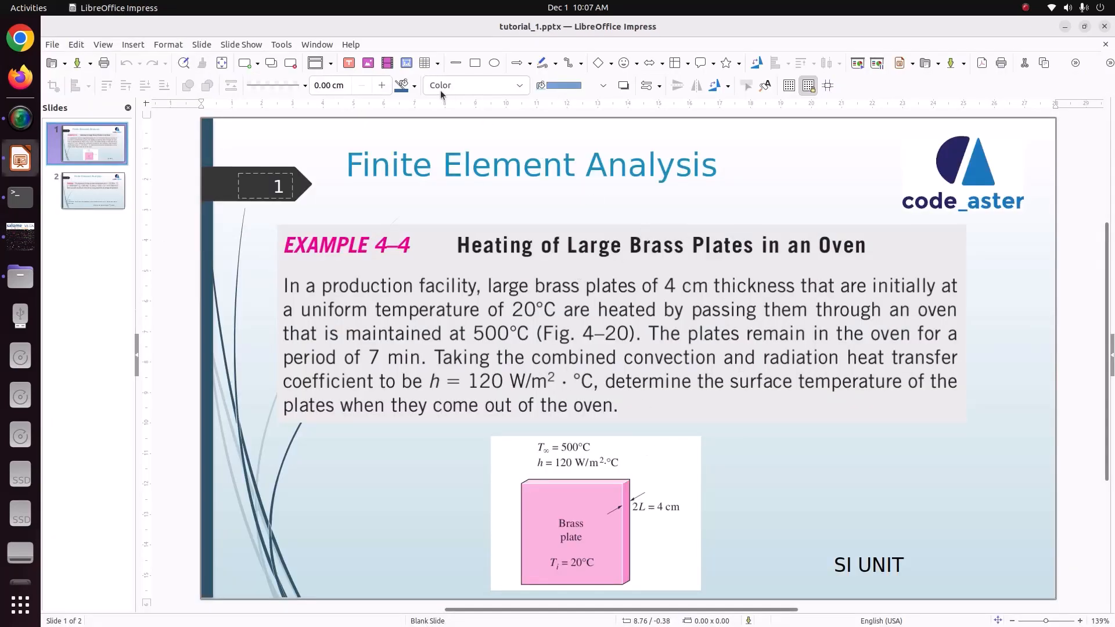
# Add a text note '2L=0.04' beside the brass plate figure, then return to Salome-Meca.
pyautogui.click(348, 63)
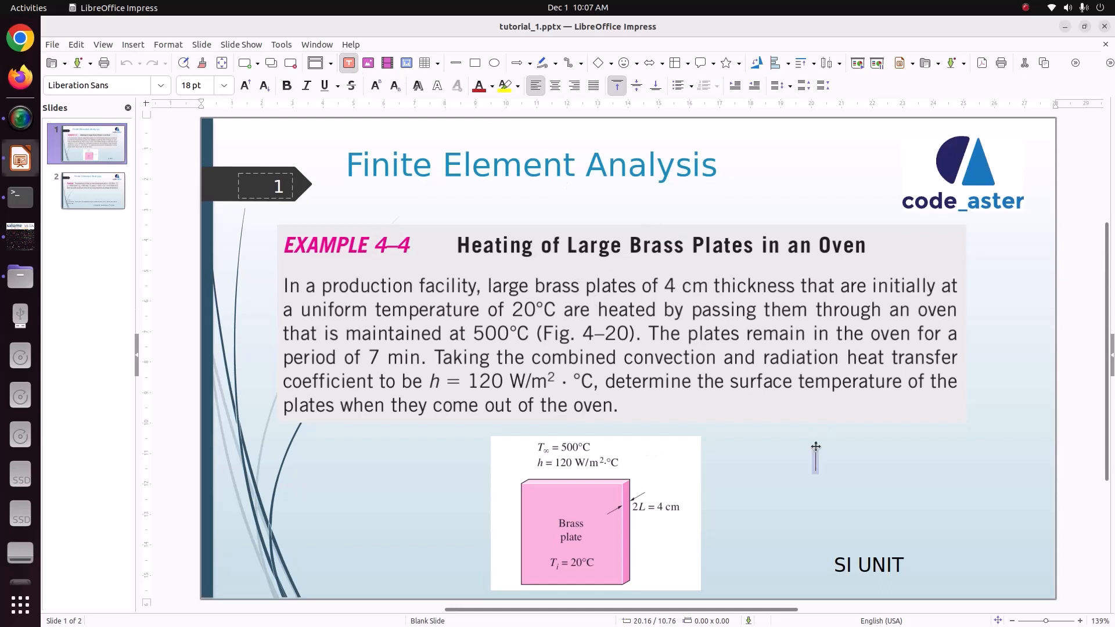
pyautogui.click(816, 447)
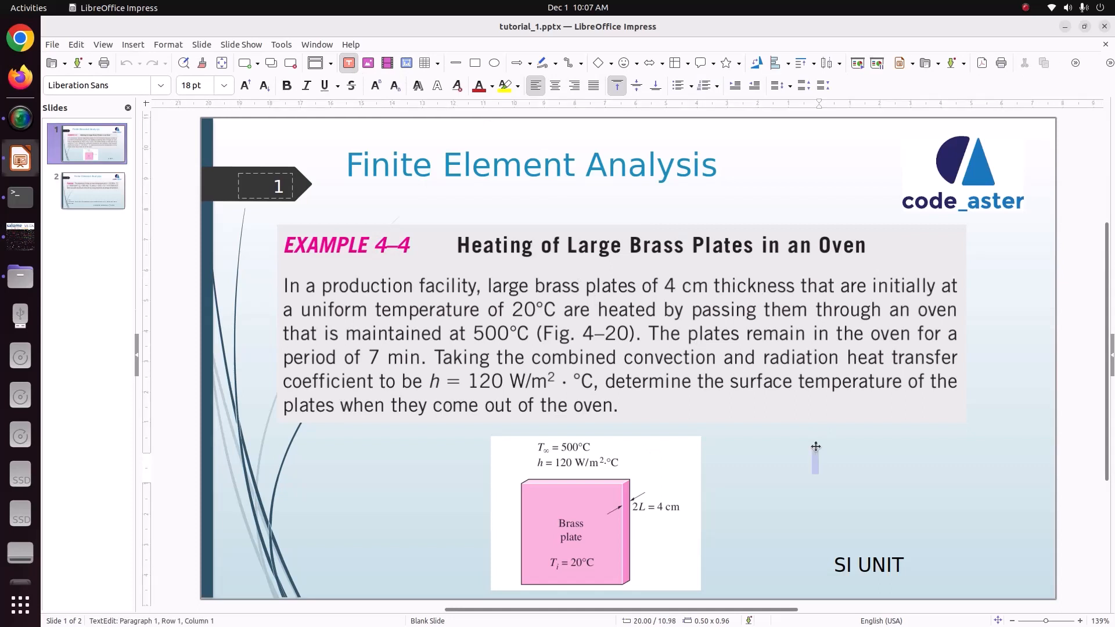
pyautogui.write('2L=0.04')
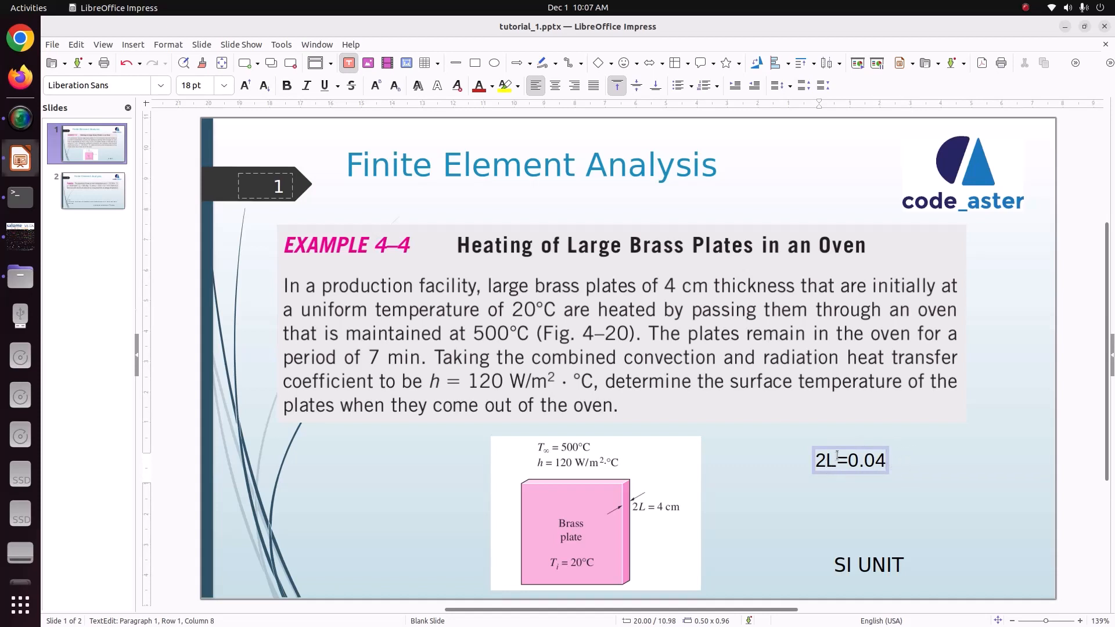
pyautogui.moveTo(846, 462); pyautogui.dragTo(909, 461)
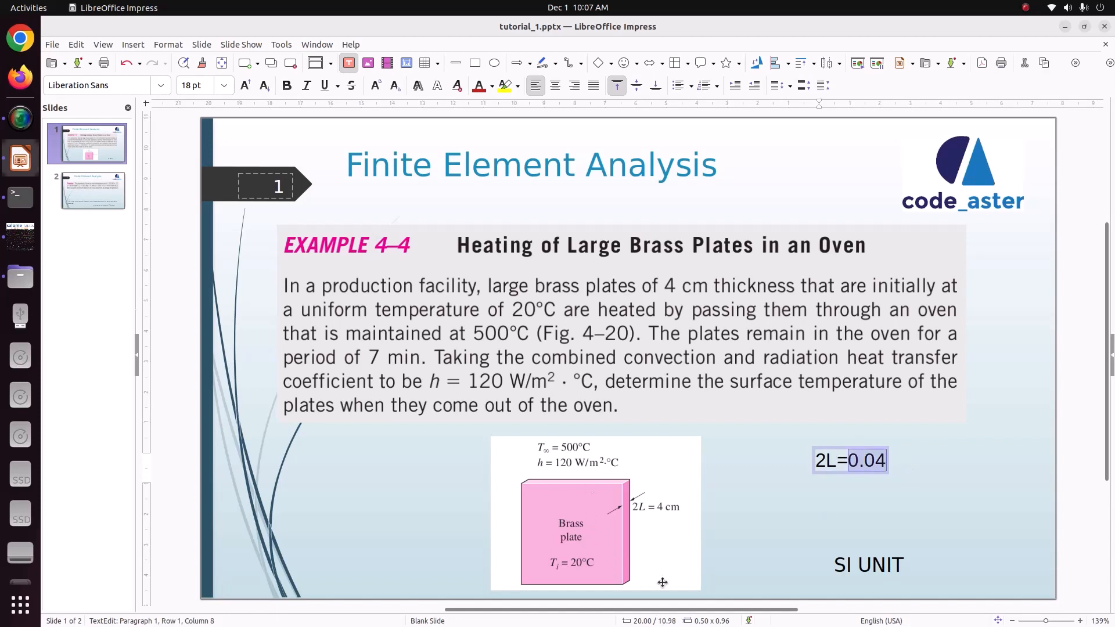
pyautogui.click(972, 500)
pyautogui.click(3, 243)
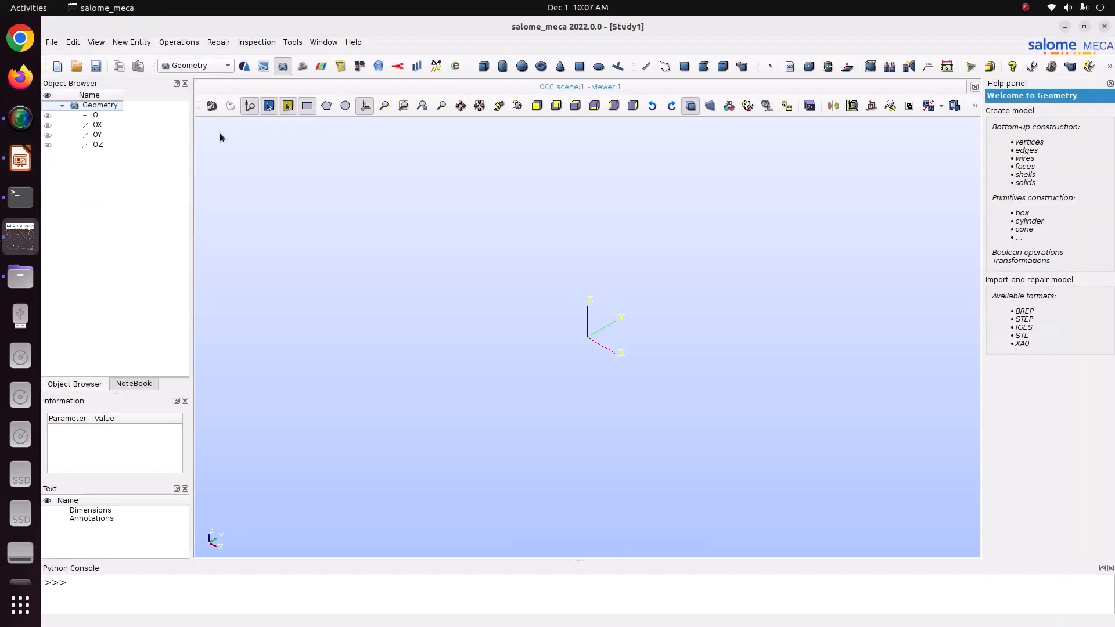
# Start a new 2D sketch with the rectangle element type.
pyautogui.click(144, 43)
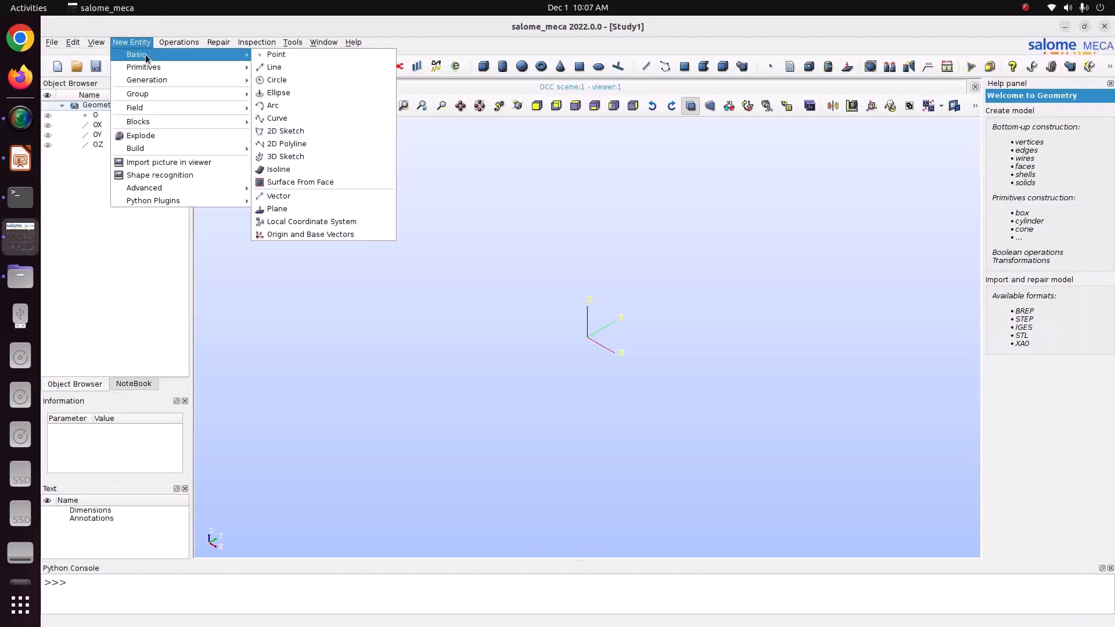
pyautogui.moveTo(141, 57)
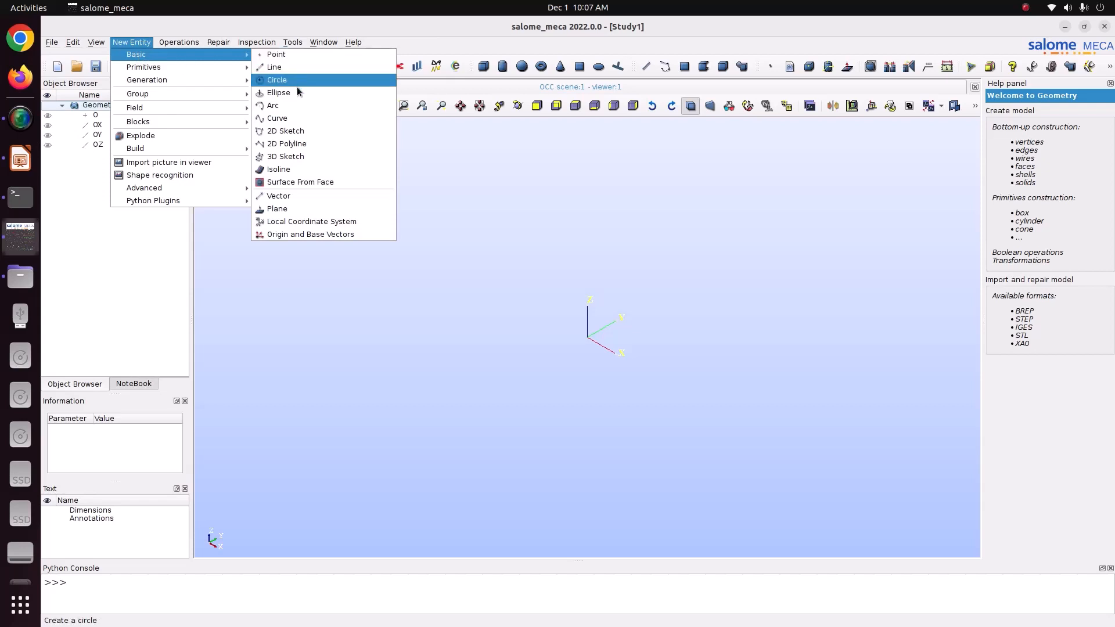
pyautogui.click(287, 131)
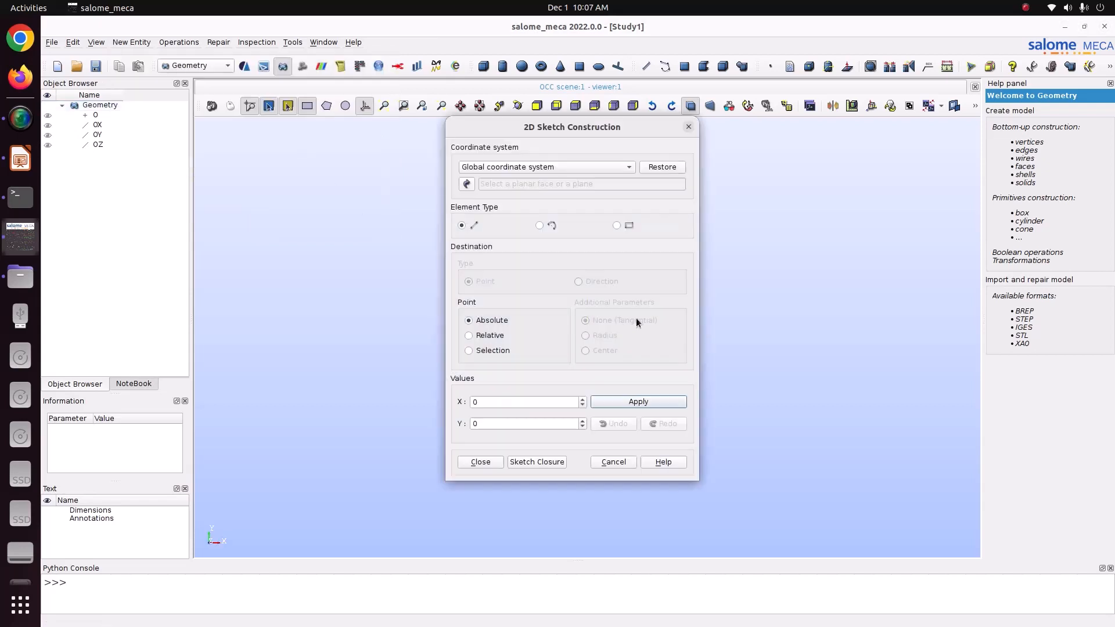
pyautogui.click(616, 225)
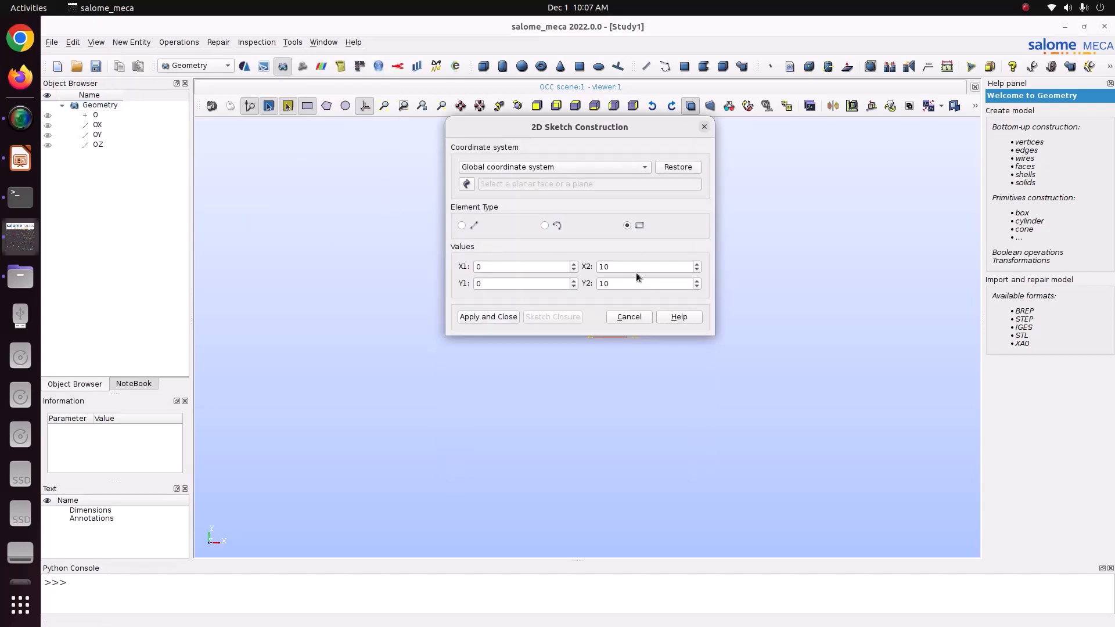
pyautogui.click(516, 284)
pyautogui.moveTo(544, 133); pyautogui.dragTo(326, 149)
# Set the rectangle's second corner to X2 0.04 and Y2 0.1, creating Sketch_1.
pyautogui.doubleClick(414, 281)
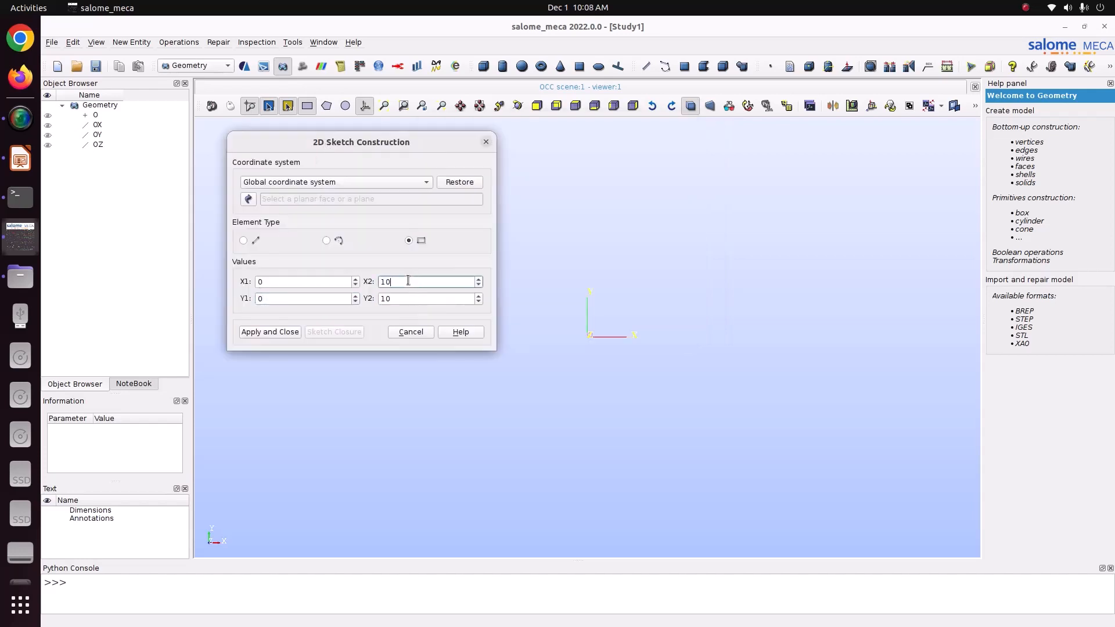
pyautogui.write('0.04')
pyautogui.click(398, 297)
pyautogui.doubleClick(398, 298)
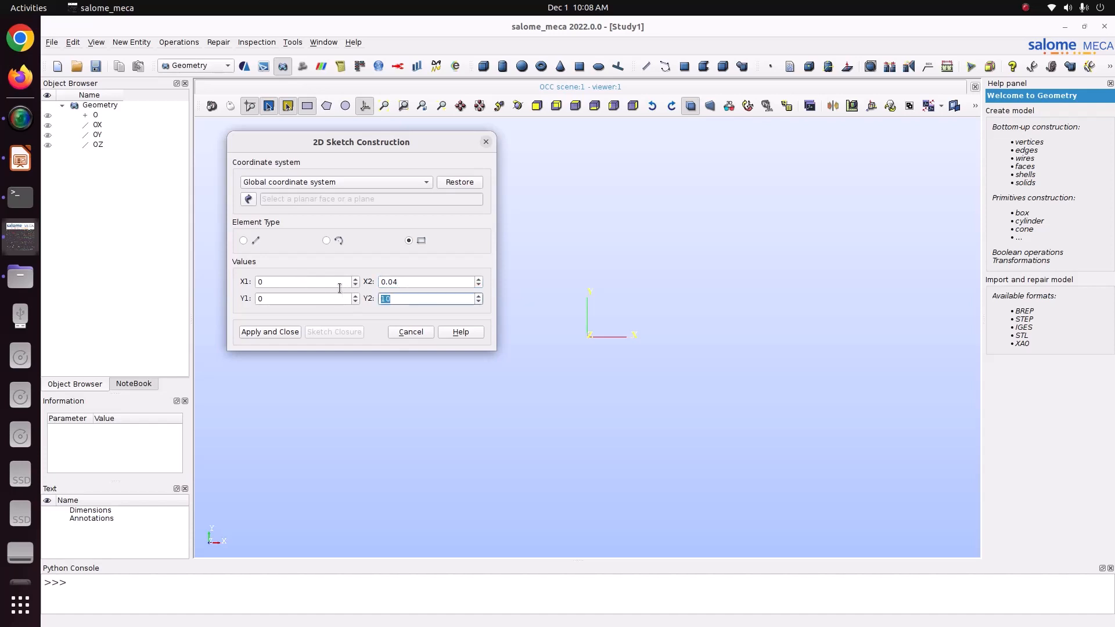
pyautogui.write('1')
pyautogui.click(392, 108)
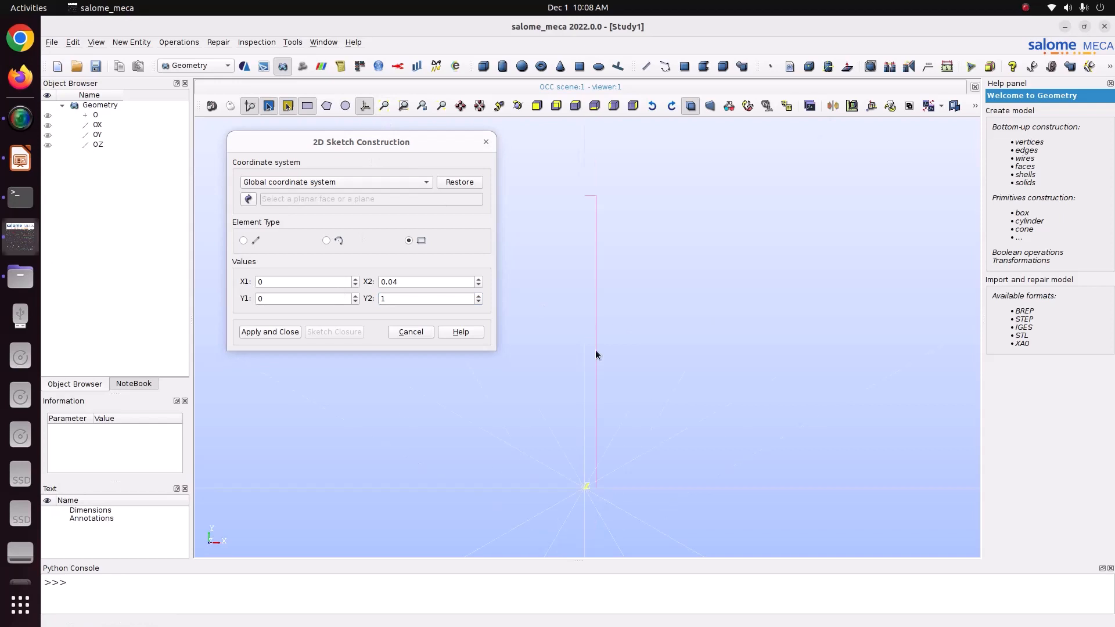
pyautogui.scroll(-3, 596, 351)
pyautogui.scroll(4, 596, 351)
pyautogui.moveTo(391, 298); pyautogui.dragTo(271, 281)
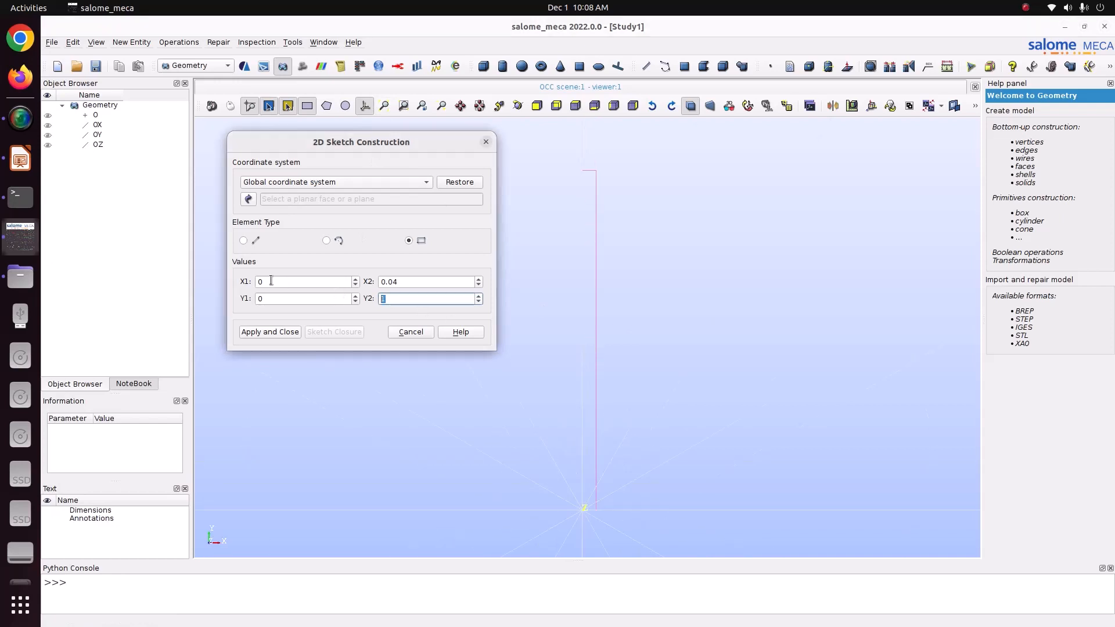
pyautogui.write('0.5')
pyautogui.moveTo(452, 303); pyautogui.dragTo(226, 261)
pyautogui.write('0.1')
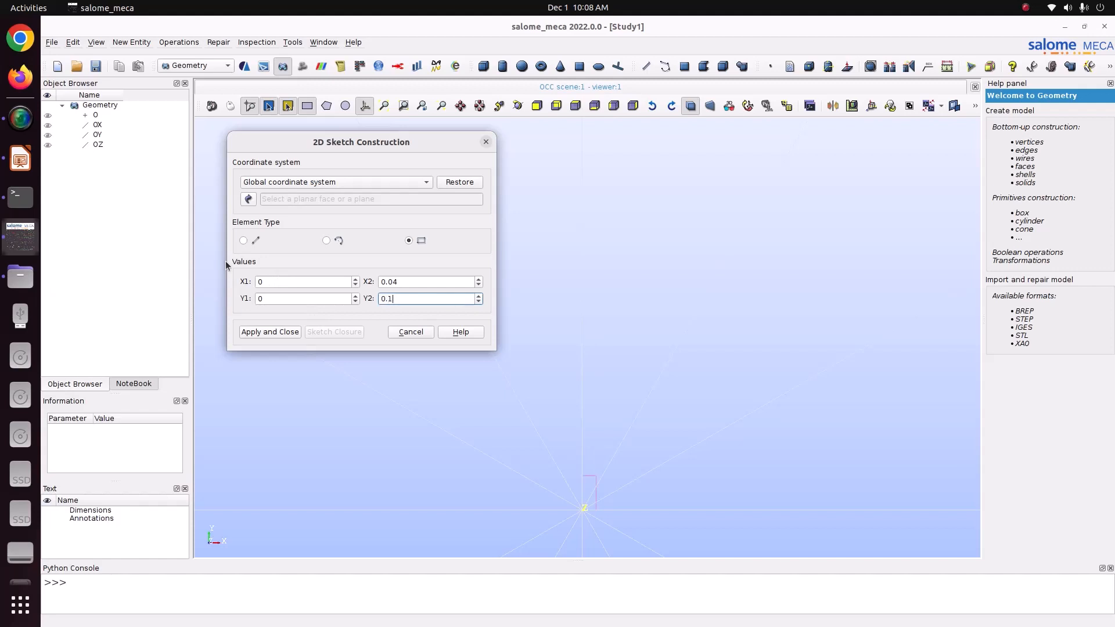
pyautogui.click(384, 105)
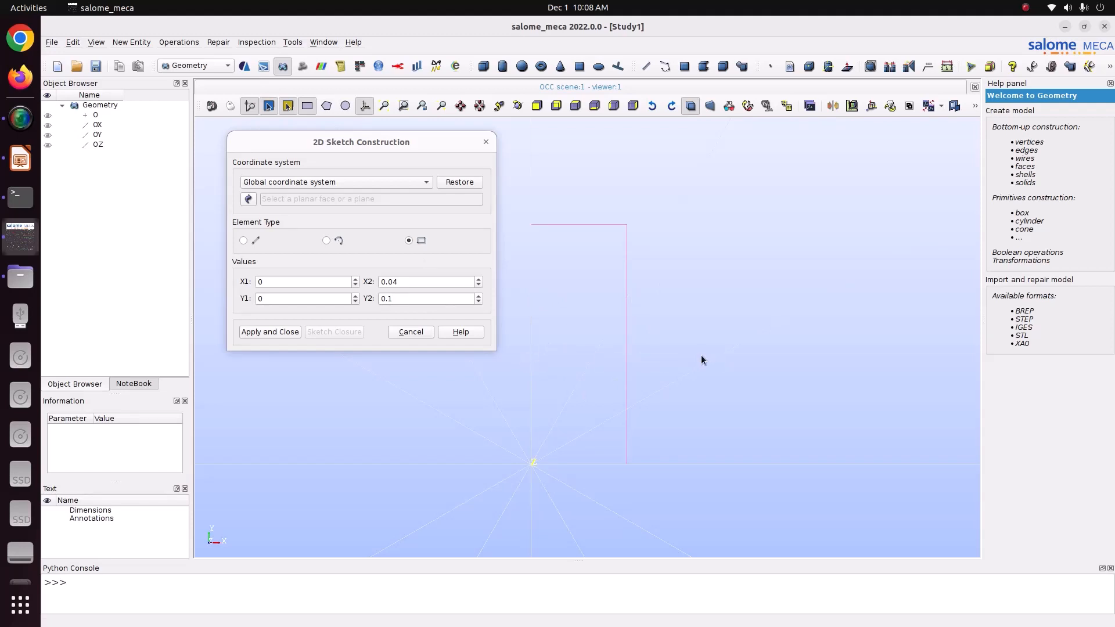
pyautogui.click(270, 332)
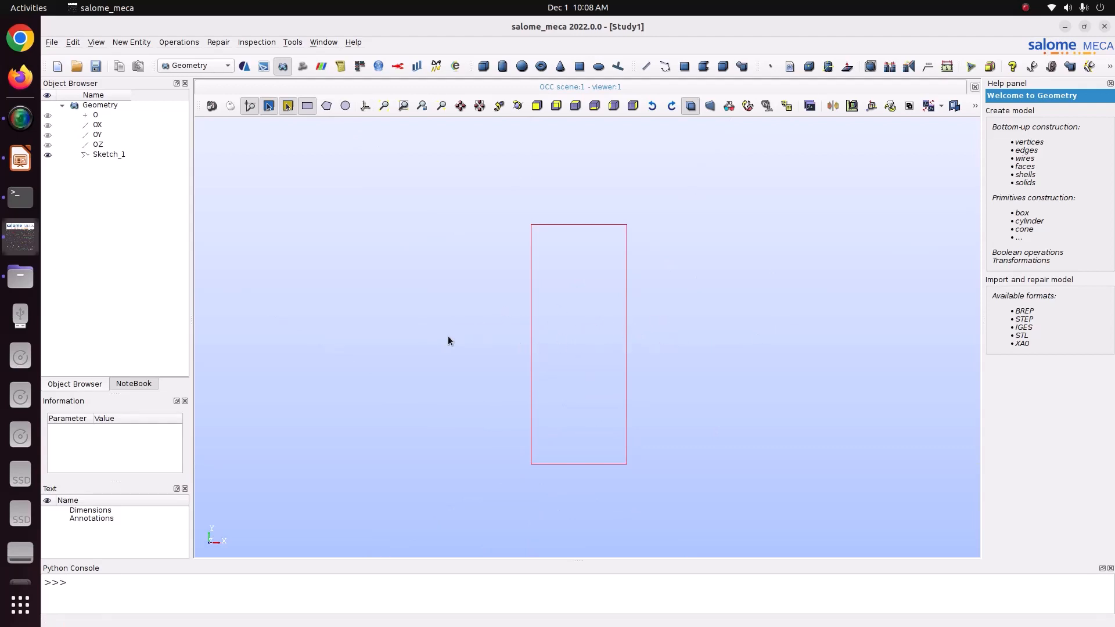
# Rotate the view to inspect Sketch_1, then build planar Face_1 from its wire.
pyautogui.click(99, 156)
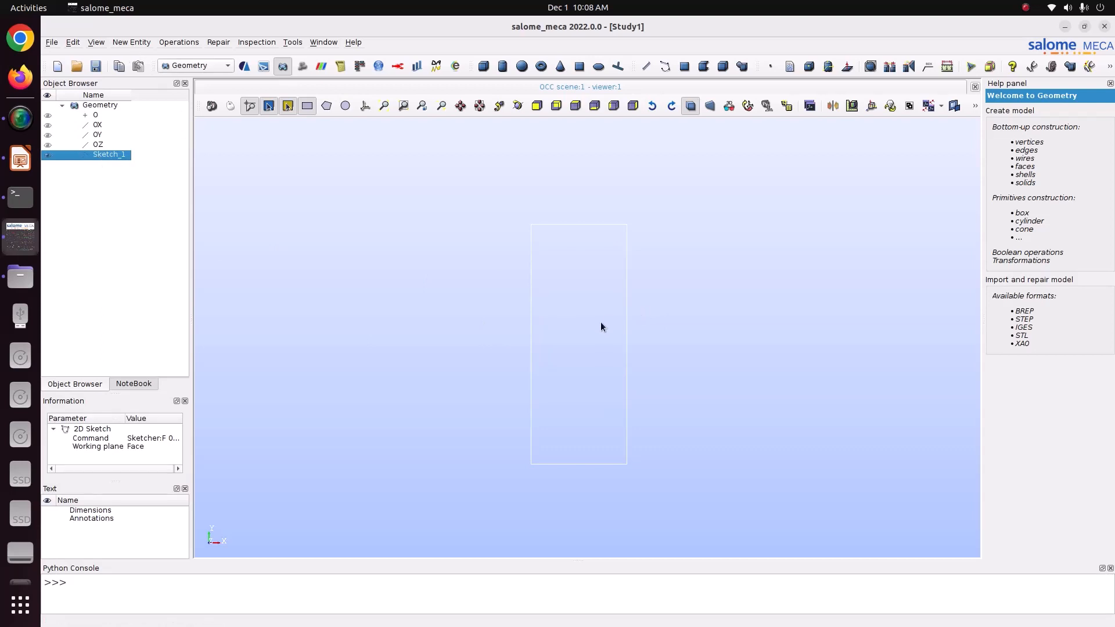
pyautogui.click(512, 109)
pyautogui.moveTo(614, 190); pyautogui.dragTo(391, 226)
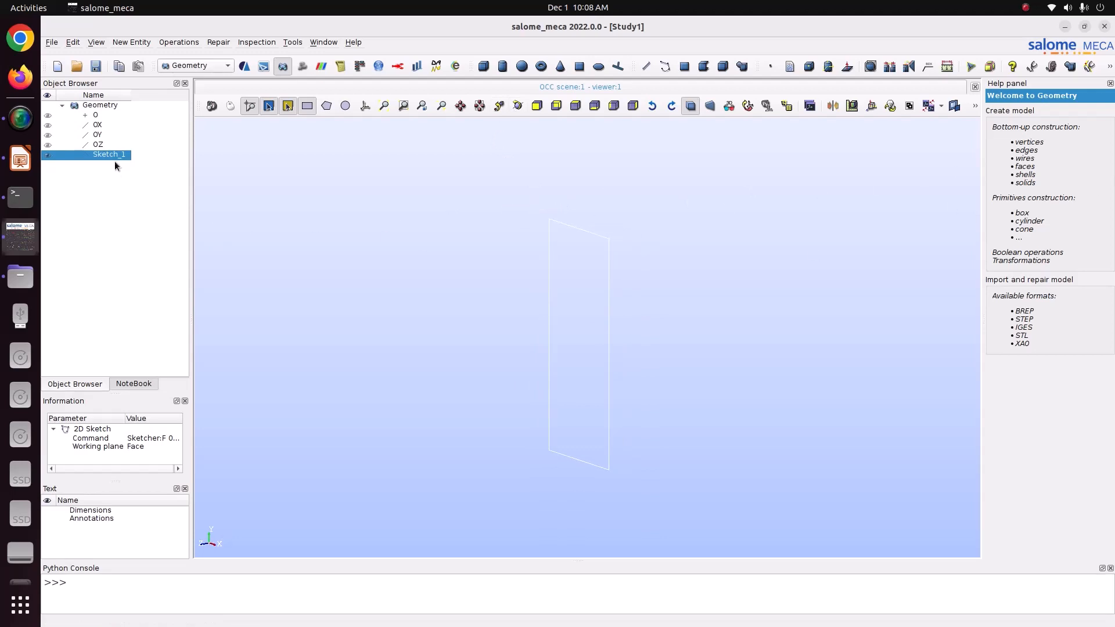
pyautogui.click(132, 43)
pyautogui.moveTo(162, 148)
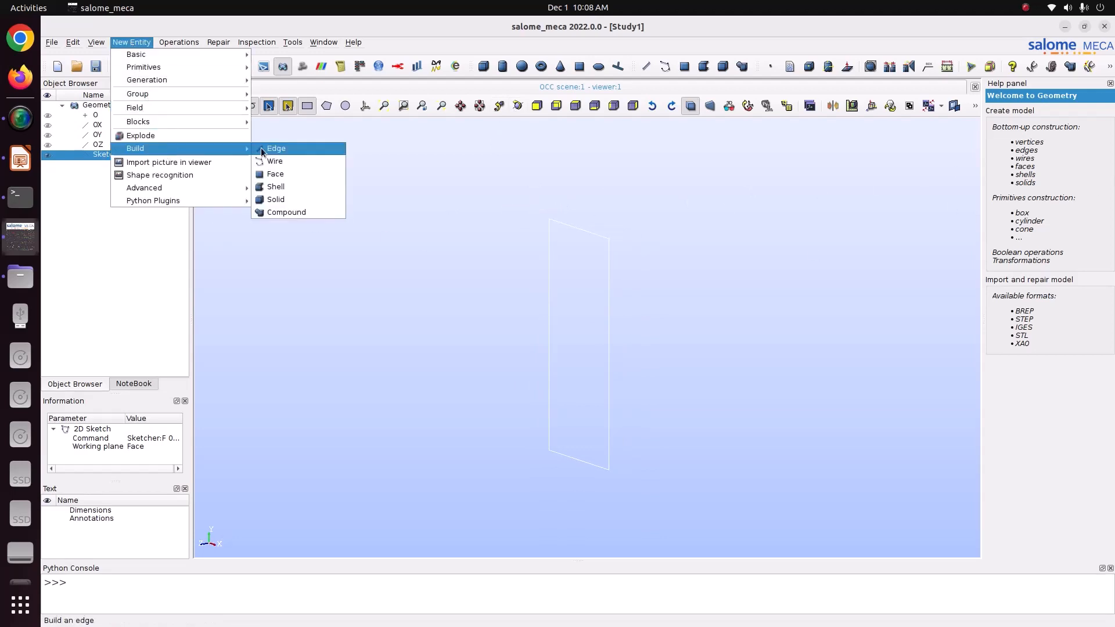
pyautogui.click(299, 172)
pyautogui.click(502, 378)
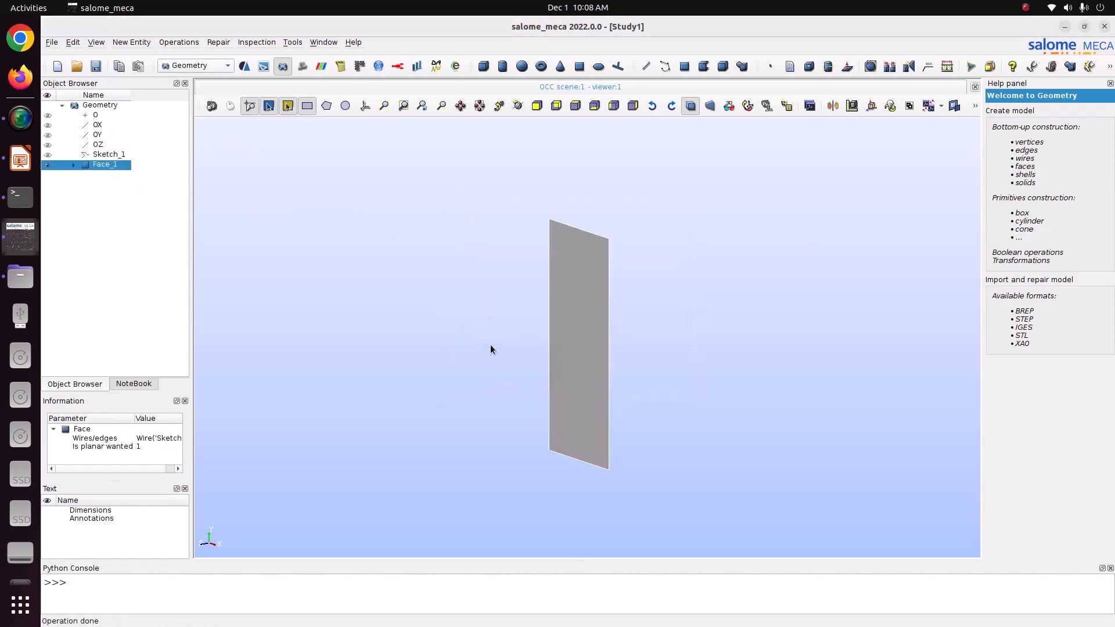
pyautogui.click(364, 107)
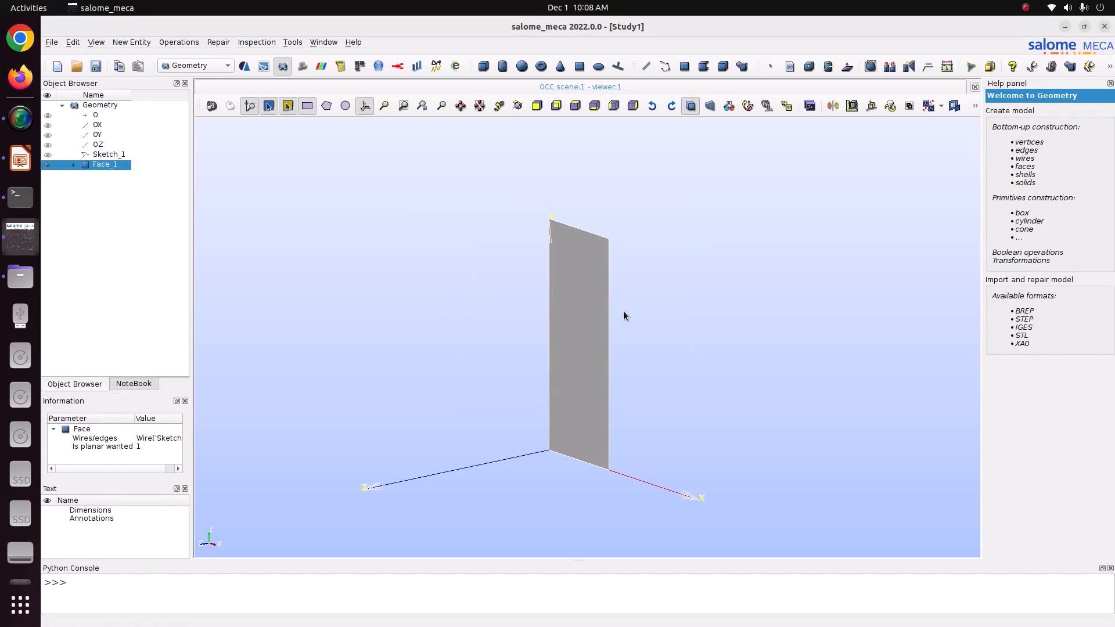
# Save the study as Study2.hdf in Pictures/CODE_ASTER/40_Brass_plate_heating.
pyautogui.hotkey('ctrl', 's')
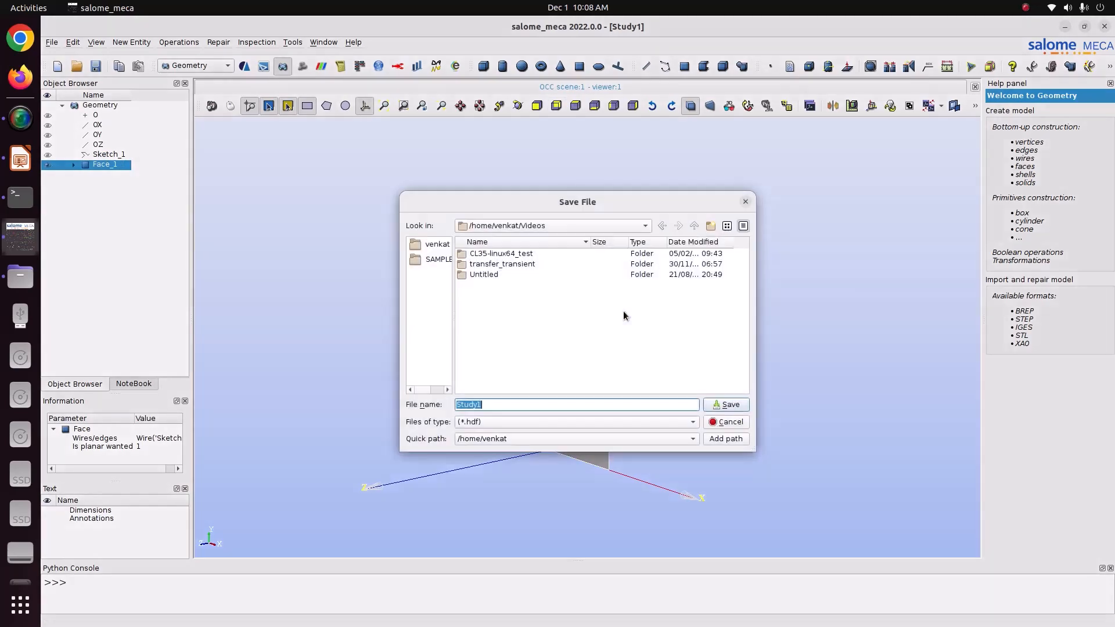
pyautogui.click(427, 243)
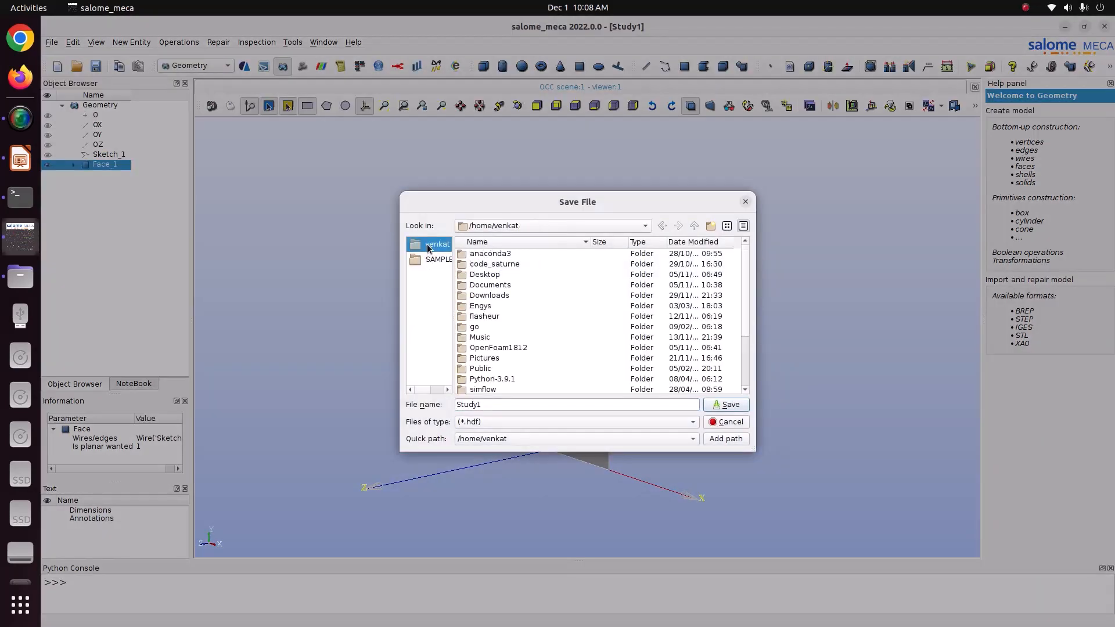
pyautogui.doubleClick(494, 358)
pyautogui.doubleClick(491, 265)
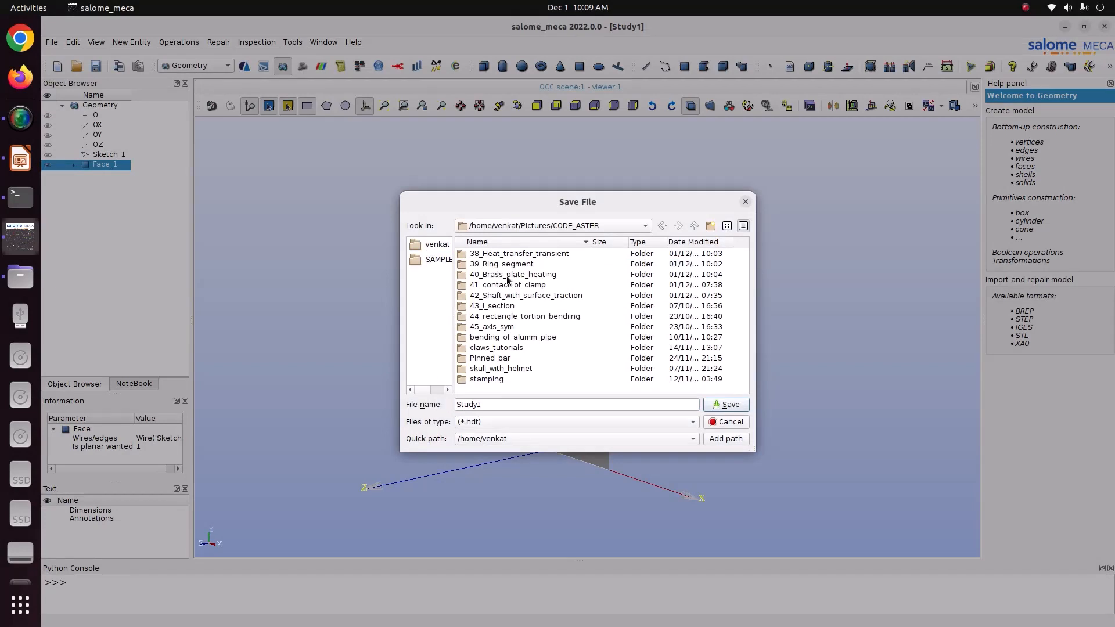
pyautogui.doubleClick(506, 275)
pyautogui.click(523, 404)
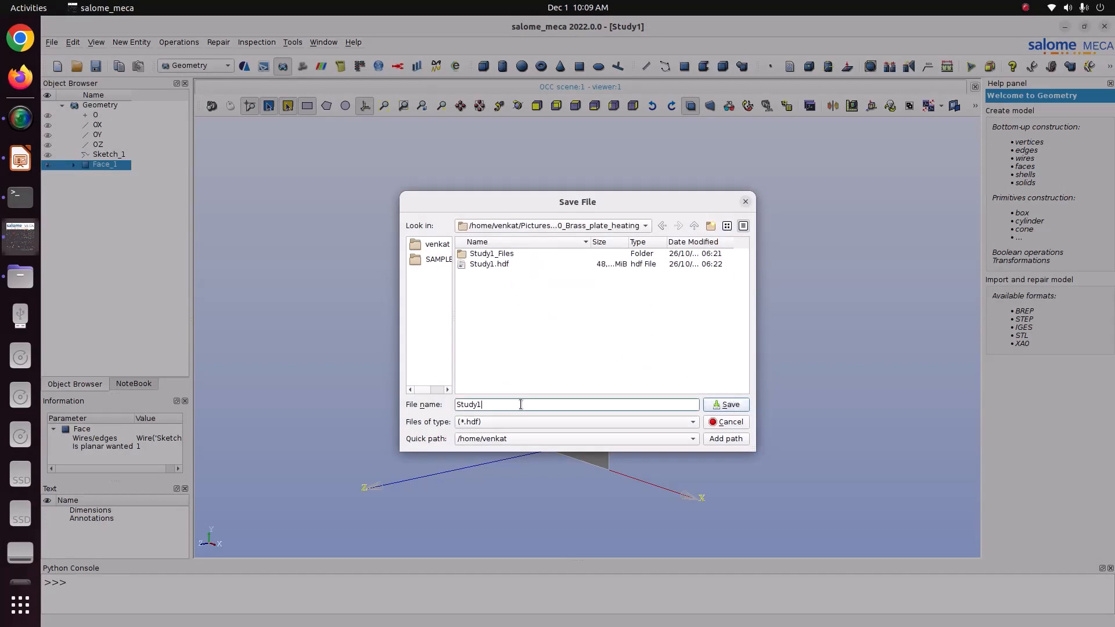
pyautogui.press('BackSpace')
pyautogui.write('2')
pyautogui.press('Return')
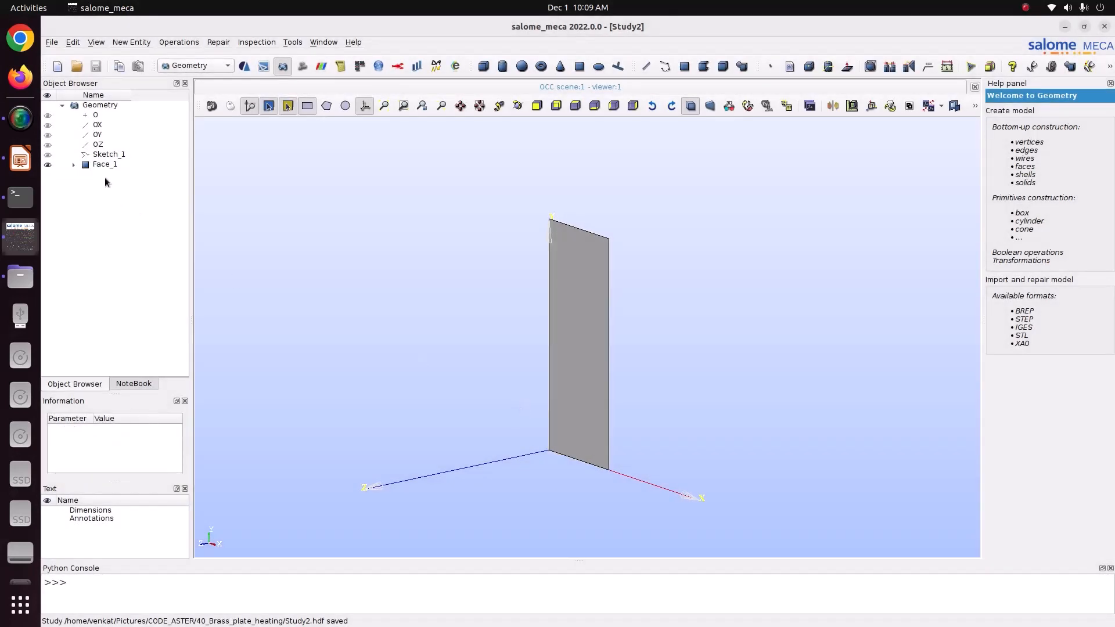
pyautogui.click(101, 164)
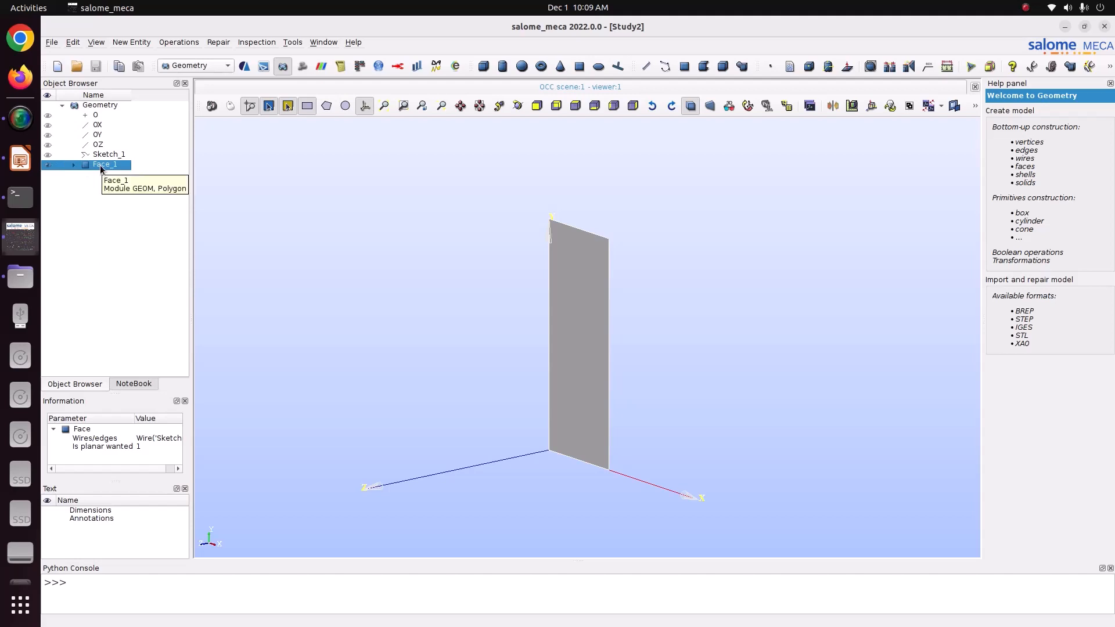
# Create face group Group_1 on Face_1 containing all of its faces.
pyautogui.rightClick(101, 168)
pyautogui.click(202, 198)
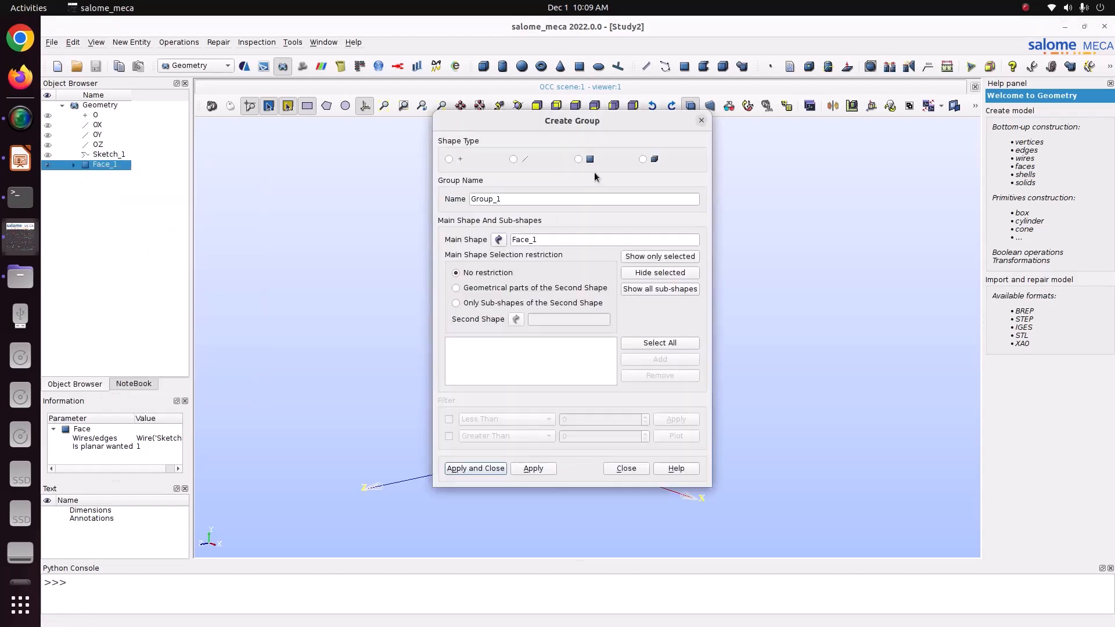
pyautogui.click(579, 159)
pyautogui.click(660, 343)
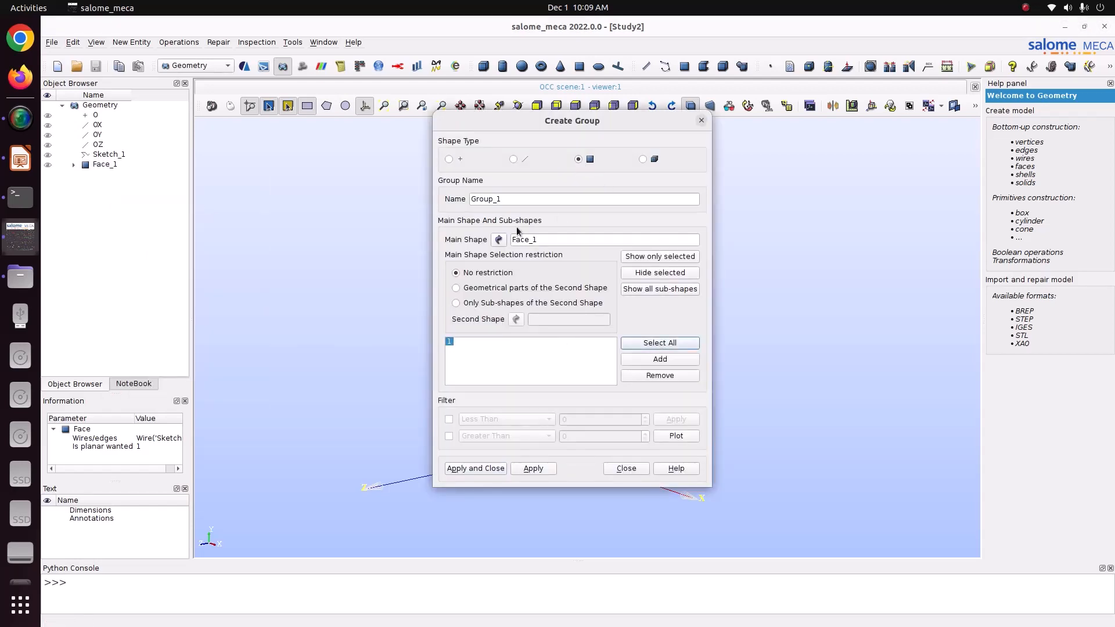
pyautogui.click(532, 468)
# Create an edge group named heating with edges 8, 10, 6 and 3, then save.
pyautogui.click(513, 161)
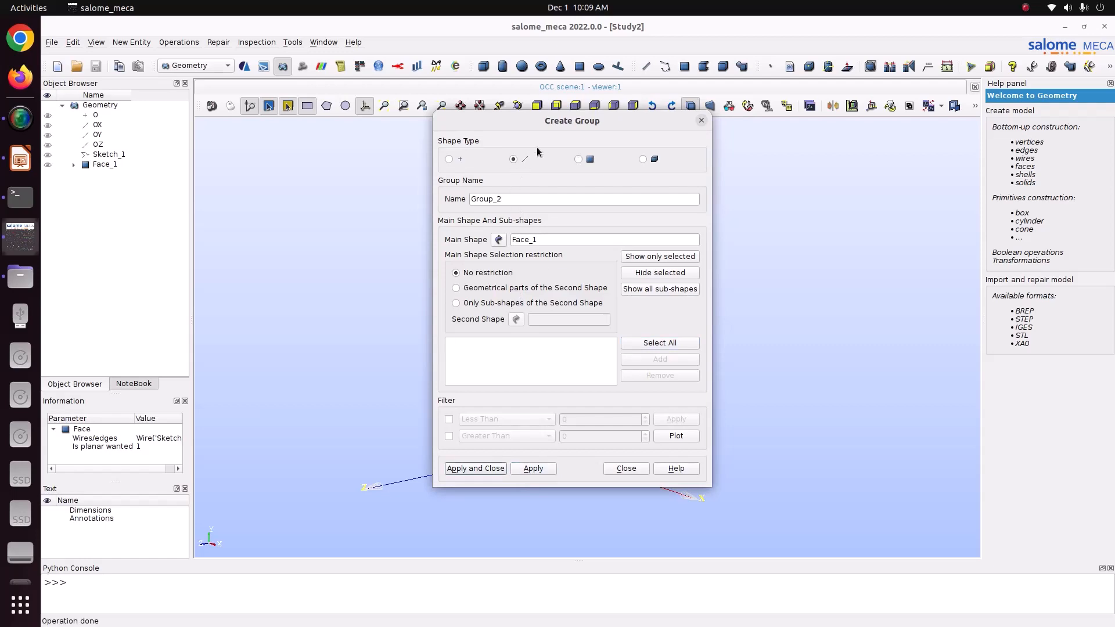
pyautogui.moveTo(574, 121); pyautogui.dragTo(194, 120)
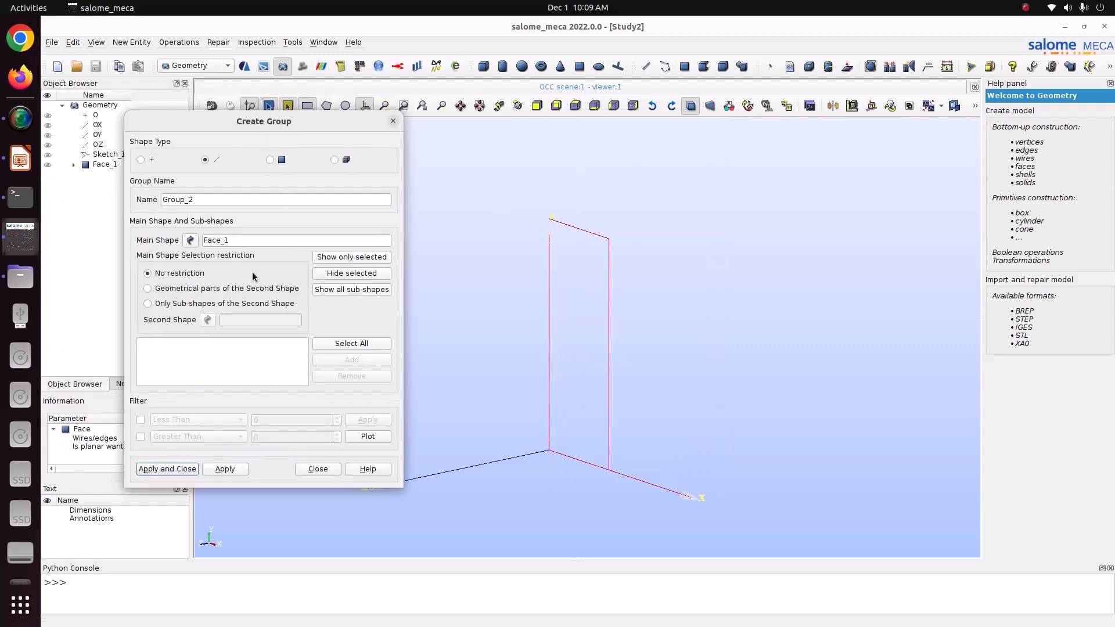
pyautogui.click(74, 165)
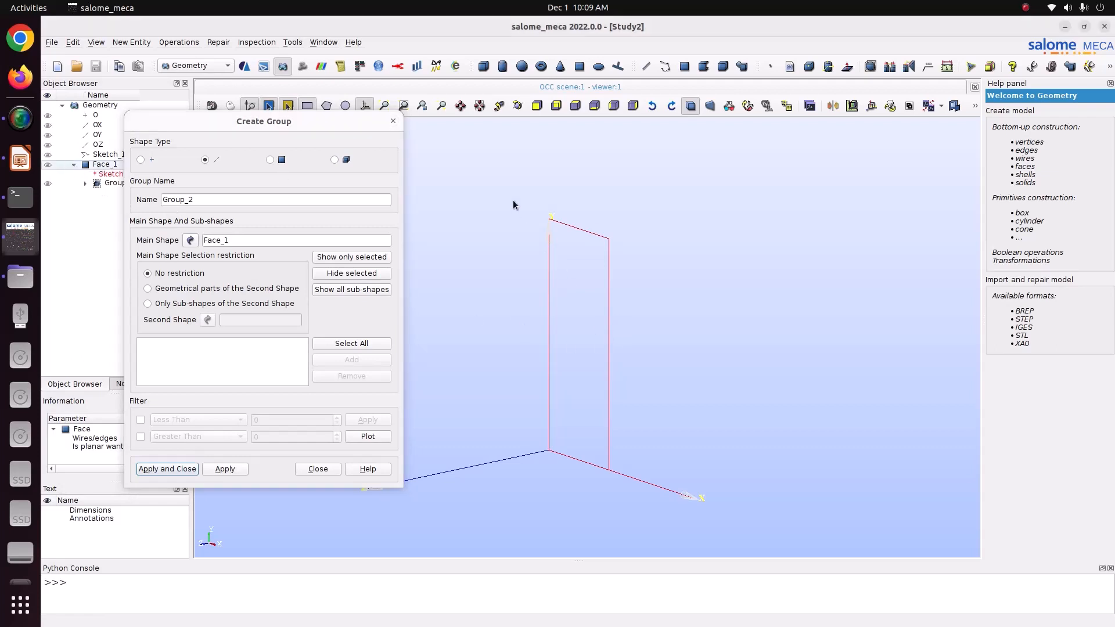
pyautogui.moveTo(462, 168); pyautogui.dragTo(742, 562)
pyautogui.click(351, 359)
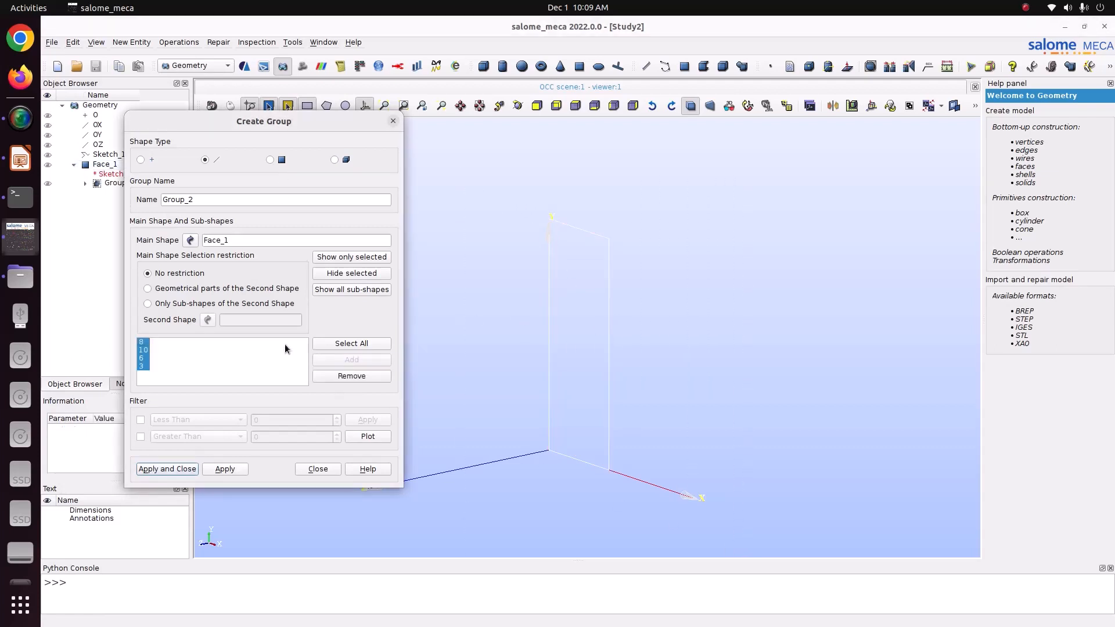
pyautogui.click(222, 201)
pyautogui.moveTo(232, 201); pyautogui.dragTo(163, 200)
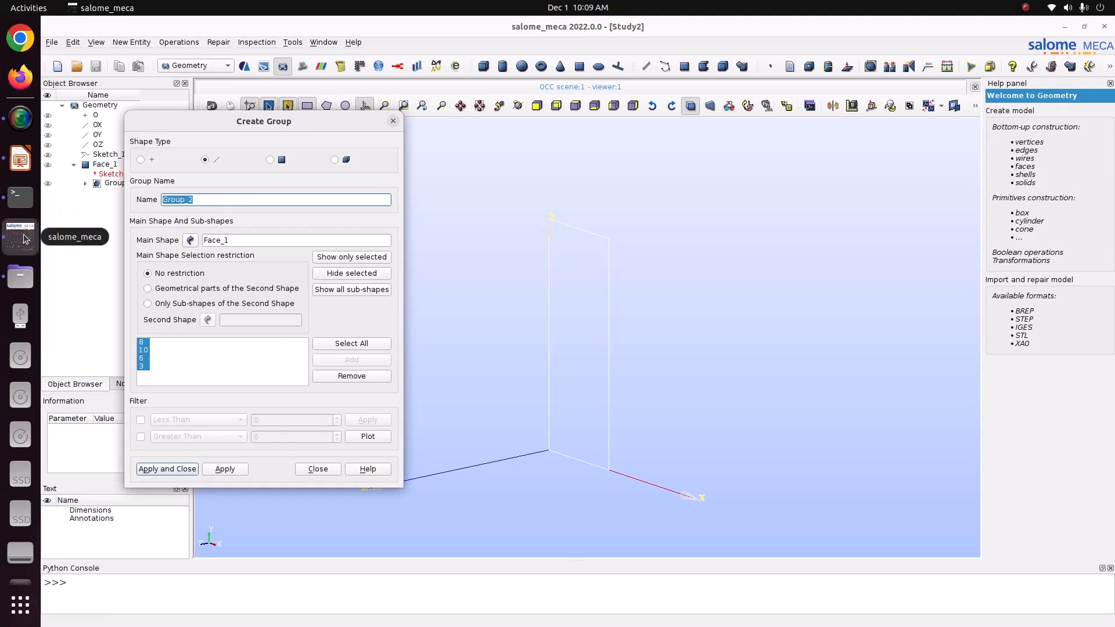
pyautogui.write('c')
pyautogui.write('heating')
pyautogui.click(184, 467)
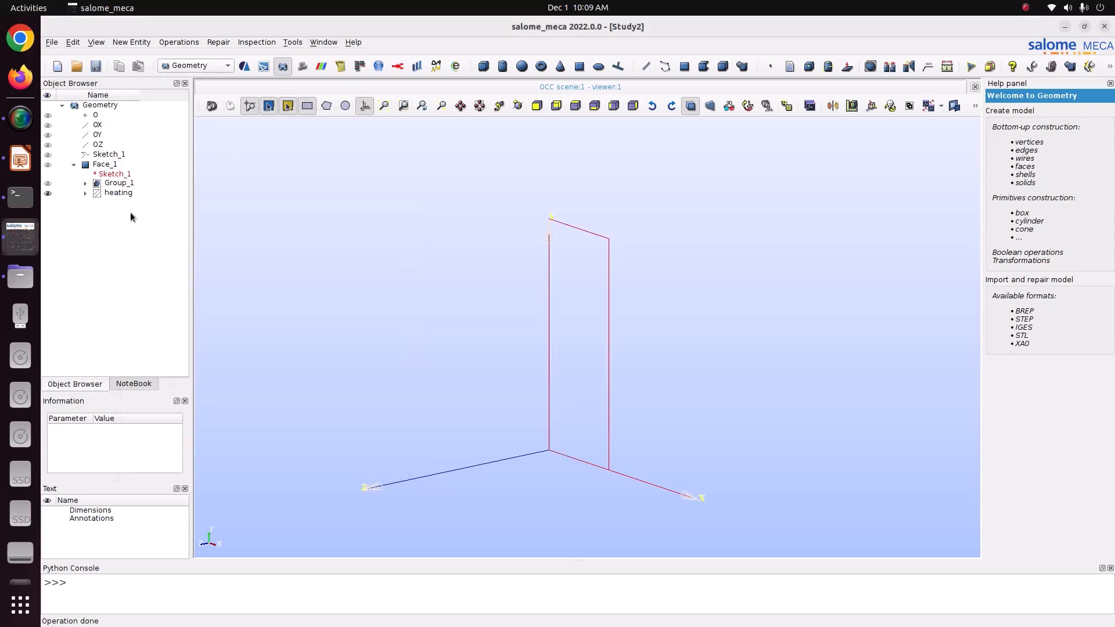
pyautogui.hotkey('ctrl', 's')
# In the Mesh module, start a mesh on Face_1 using the Quadrangle: Mapping 2D algorithm.
pyautogui.click(113, 165)
pyautogui.click(196, 64)
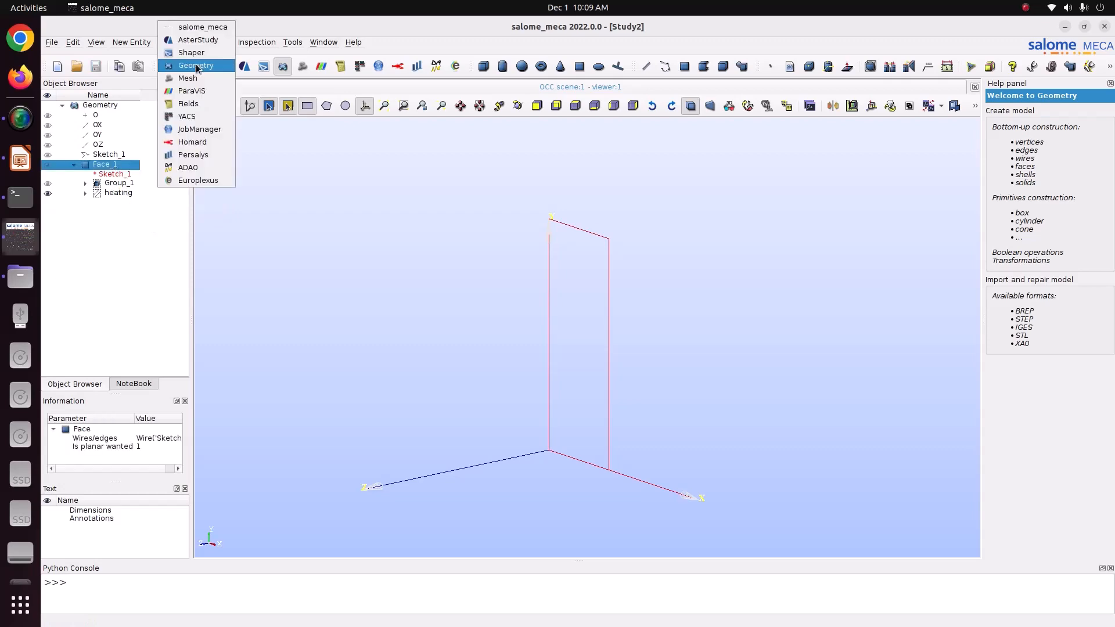
pyautogui.click(196, 64)
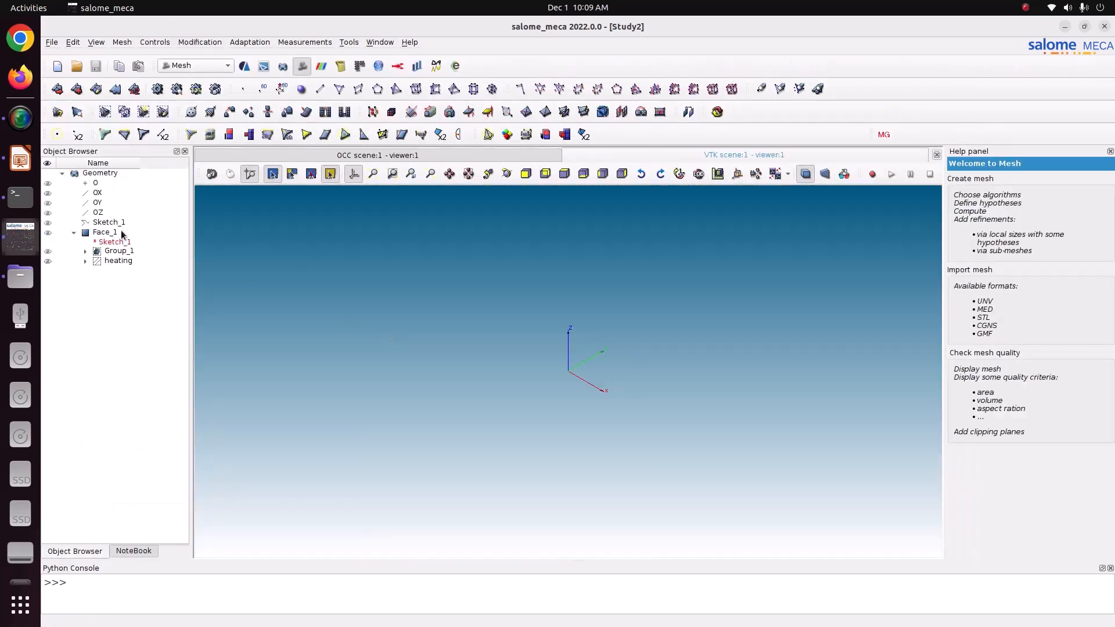
pyautogui.click(122, 233)
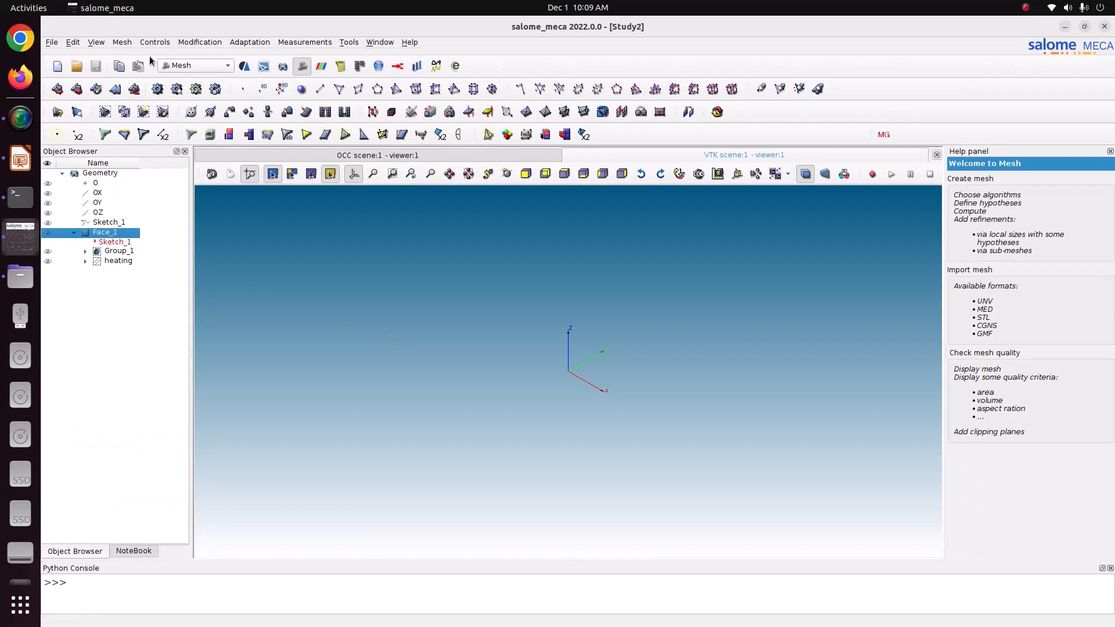
pyautogui.click(124, 43)
pyautogui.click(134, 55)
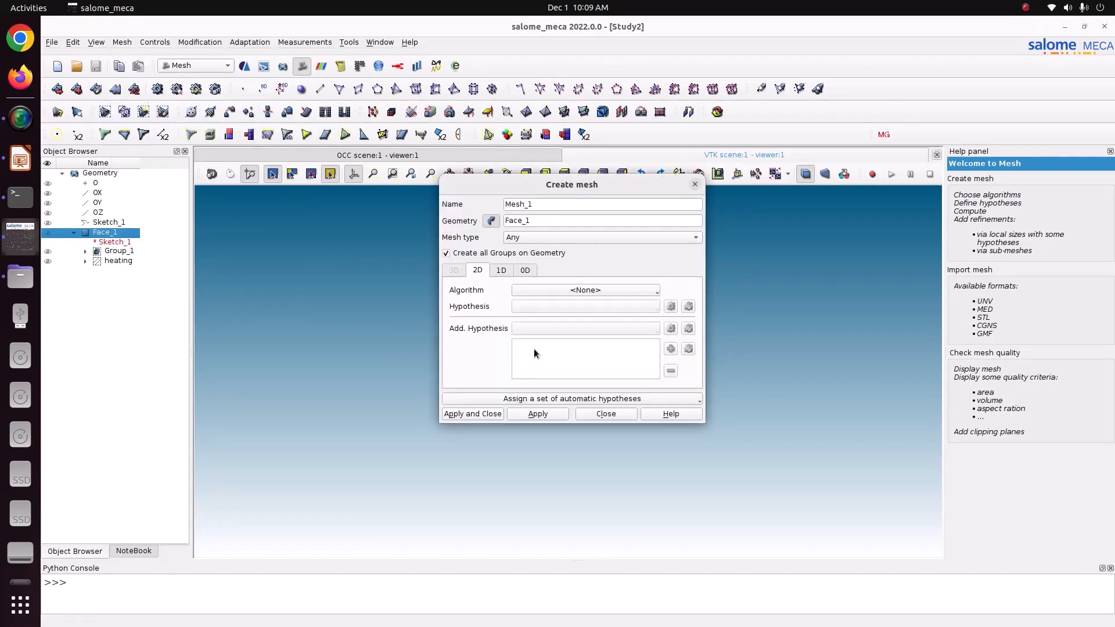
pyautogui.click(606, 289)
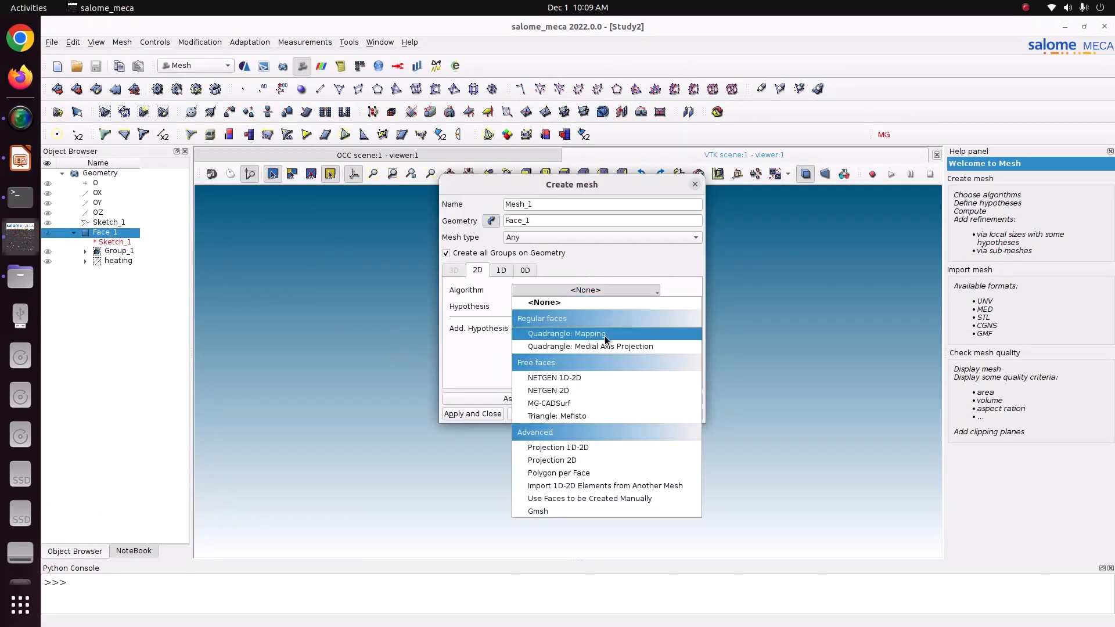
pyautogui.click(604, 335)
# Use Wire Discretisation for edges with a Local Length of 0.005 and create Mesh_1.
pyautogui.click(501, 271)
pyautogui.click(567, 291)
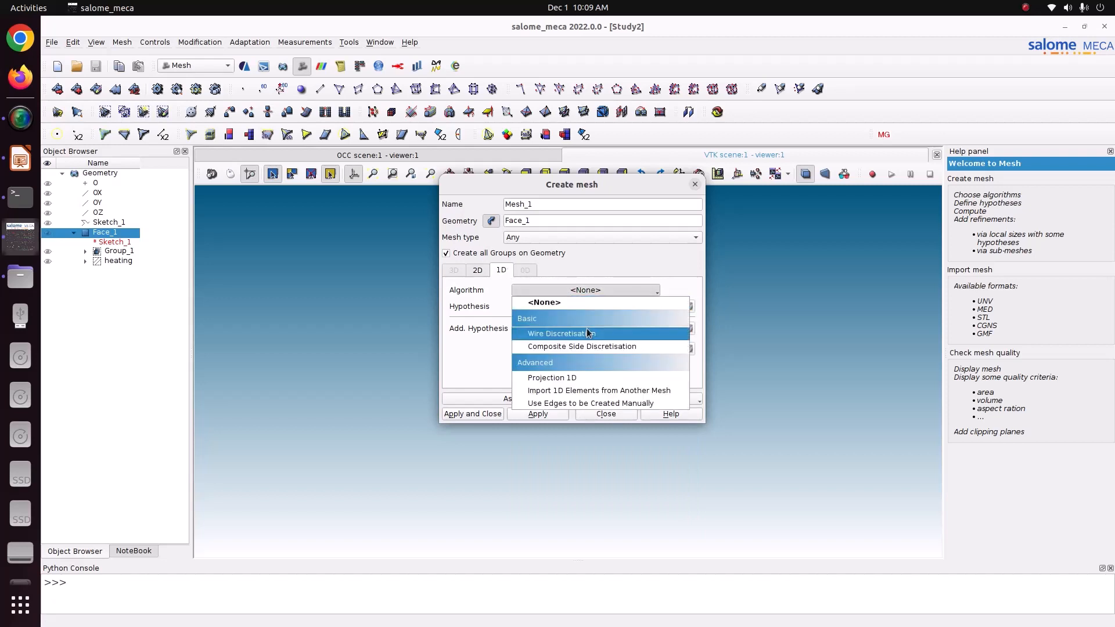
pyautogui.click(585, 328)
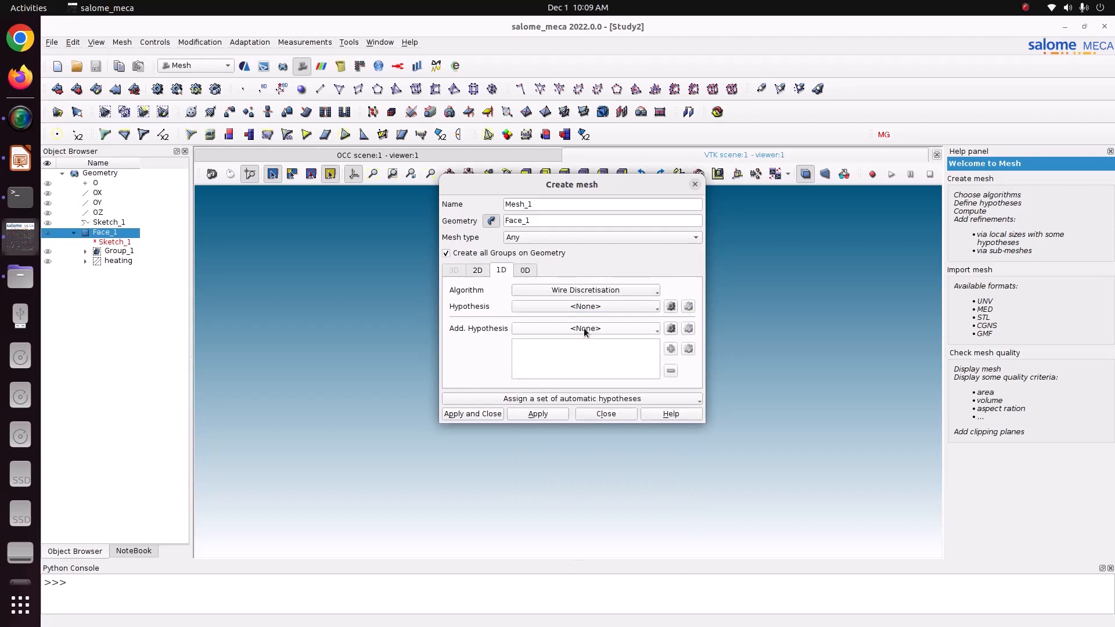
pyautogui.click(671, 305)
pyautogui.click(726, 342)
pyautogui.tripleClick(595, 288)
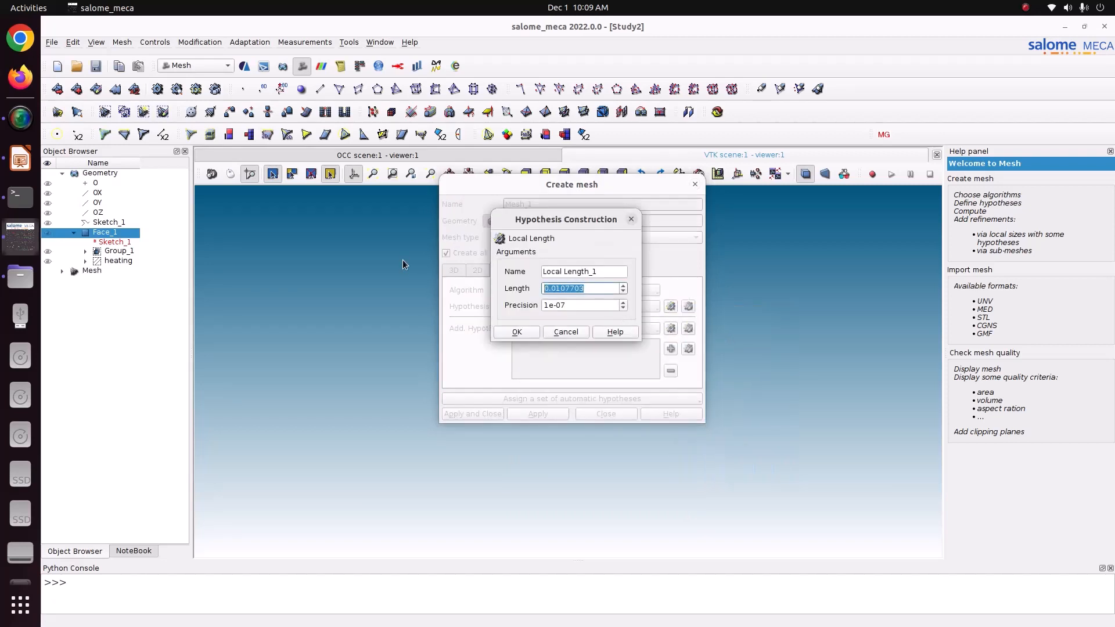
pyautogui.write('0.005')
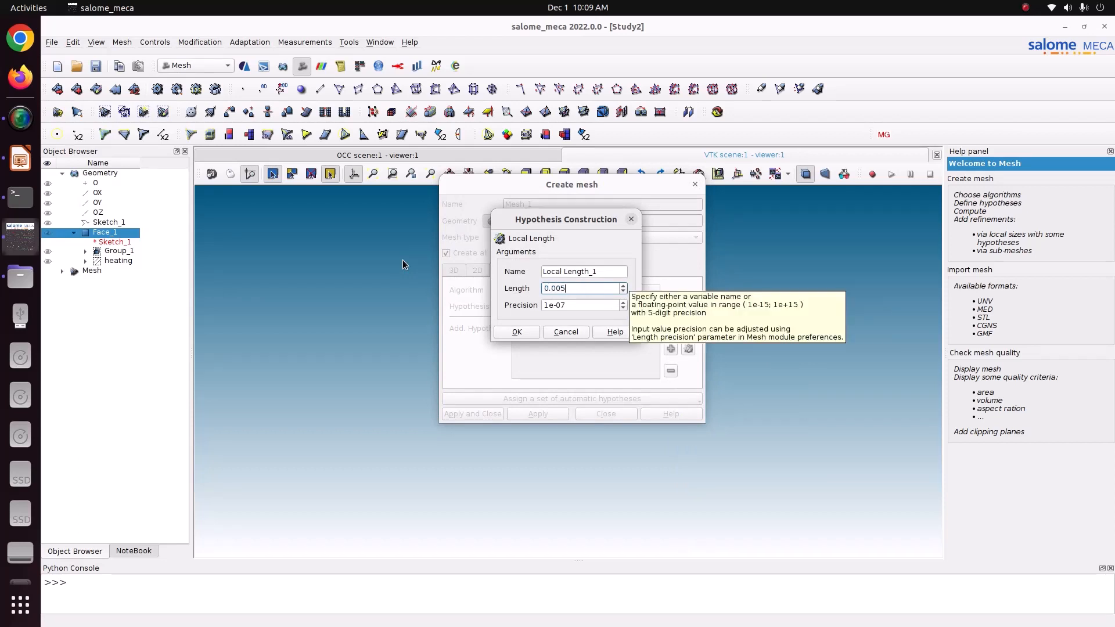
pyautogui.click(501, 329)
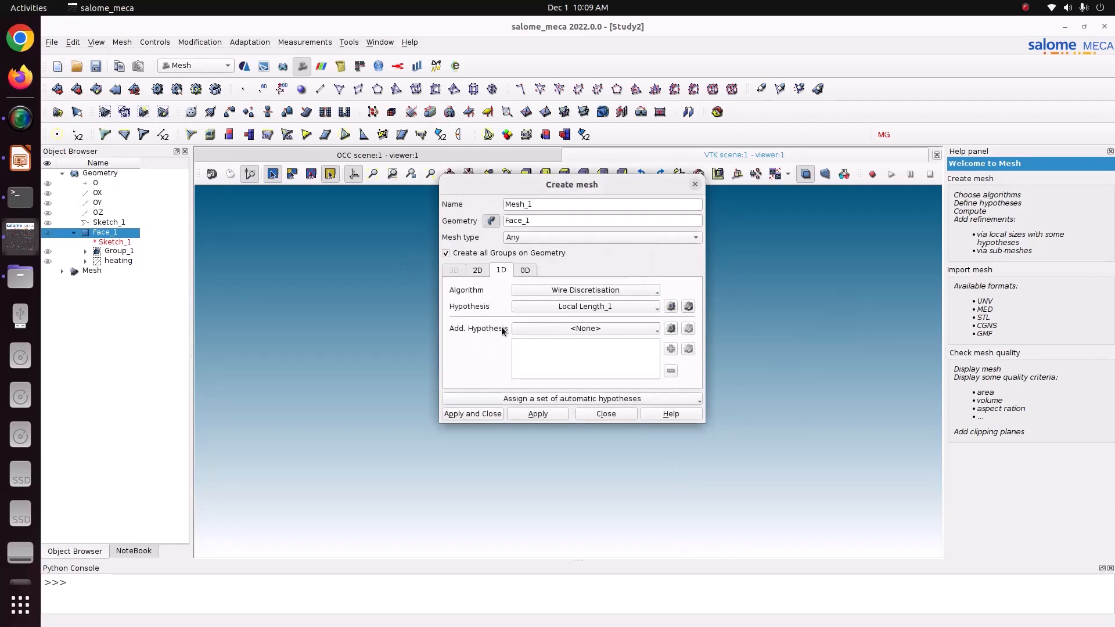
pyautogui.click(477, 413)
# Compute Mesh_1 and view the resulting quadrangle grid face-on from -OZ.
pyautogui.rightClick(133, 296)
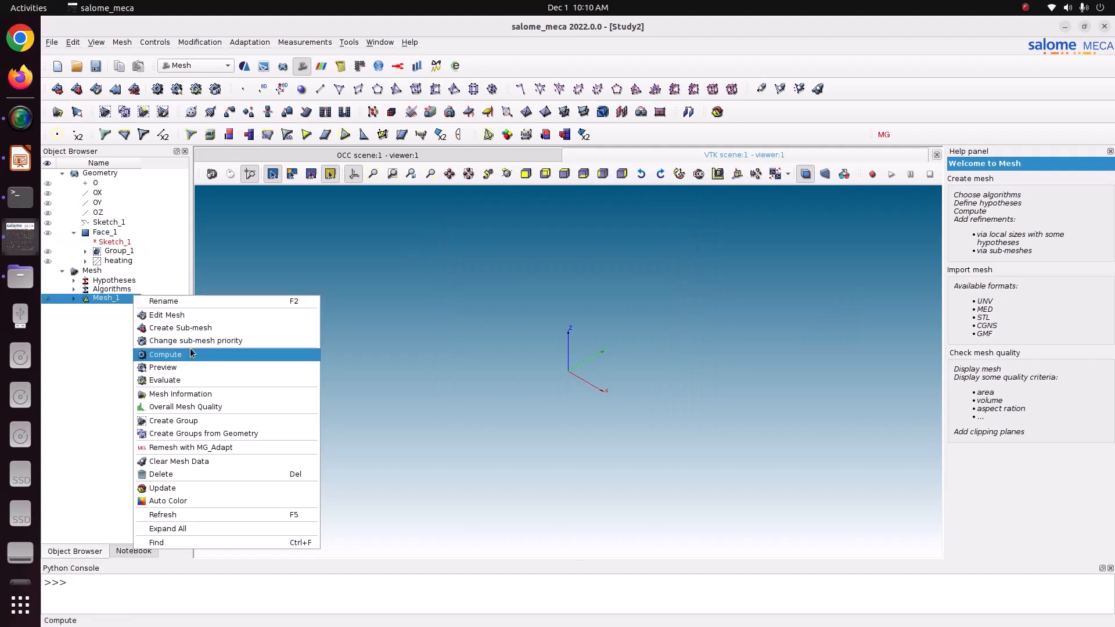
pyautogui.click(168, 356)
pyautogui.click(671, 454)
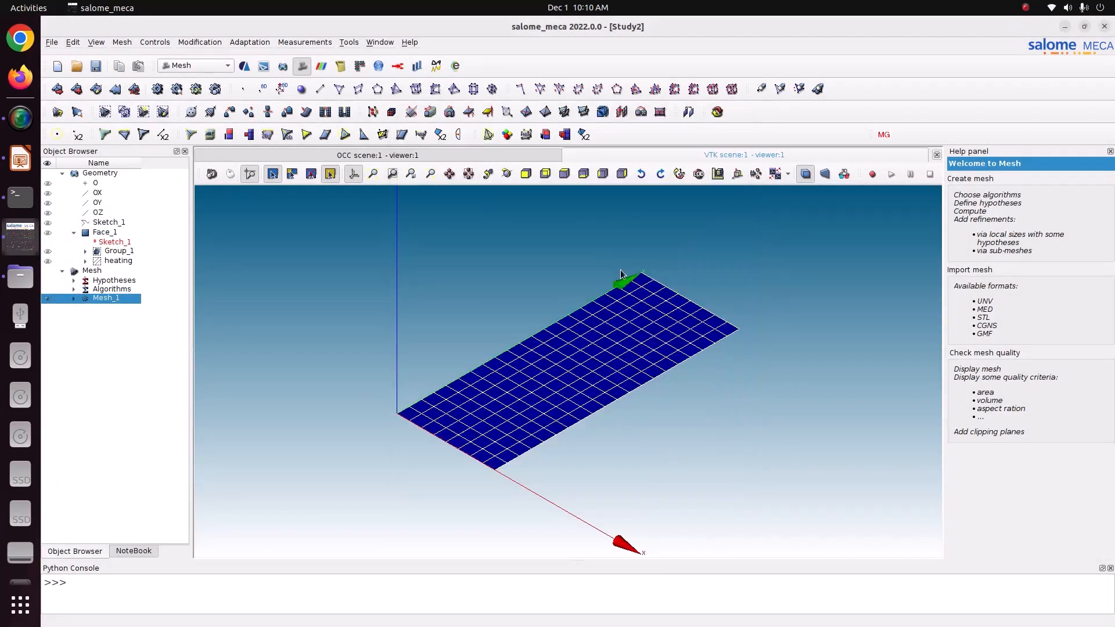
pyautogui.click(564, 174)
pyautogui.scroll(-2, 578, 369)
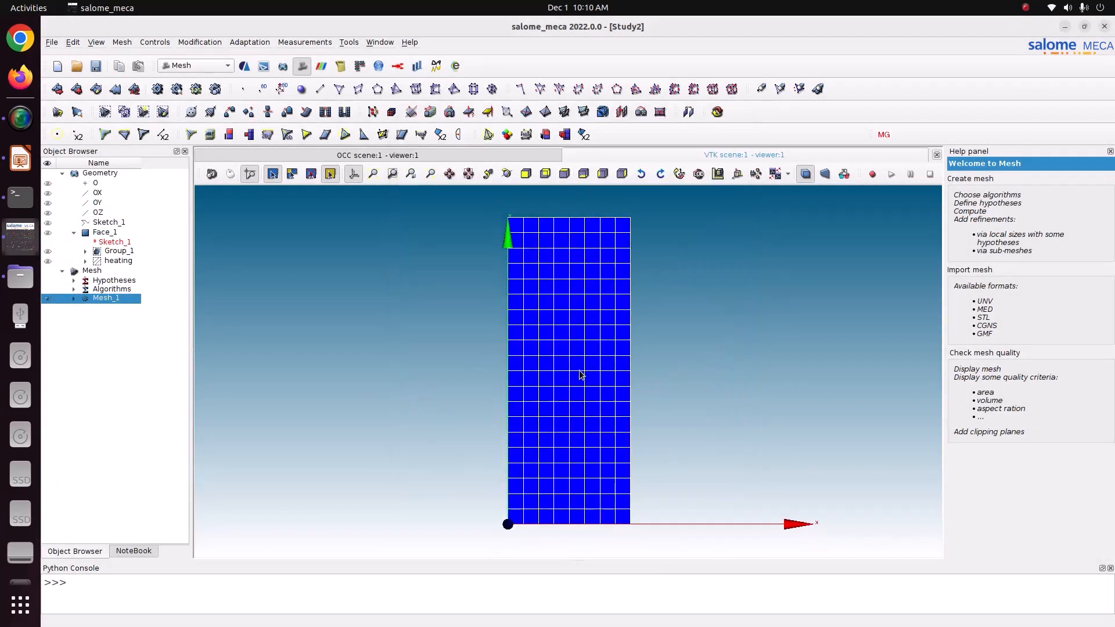
pyautogui.scroll(1, 593, 386)
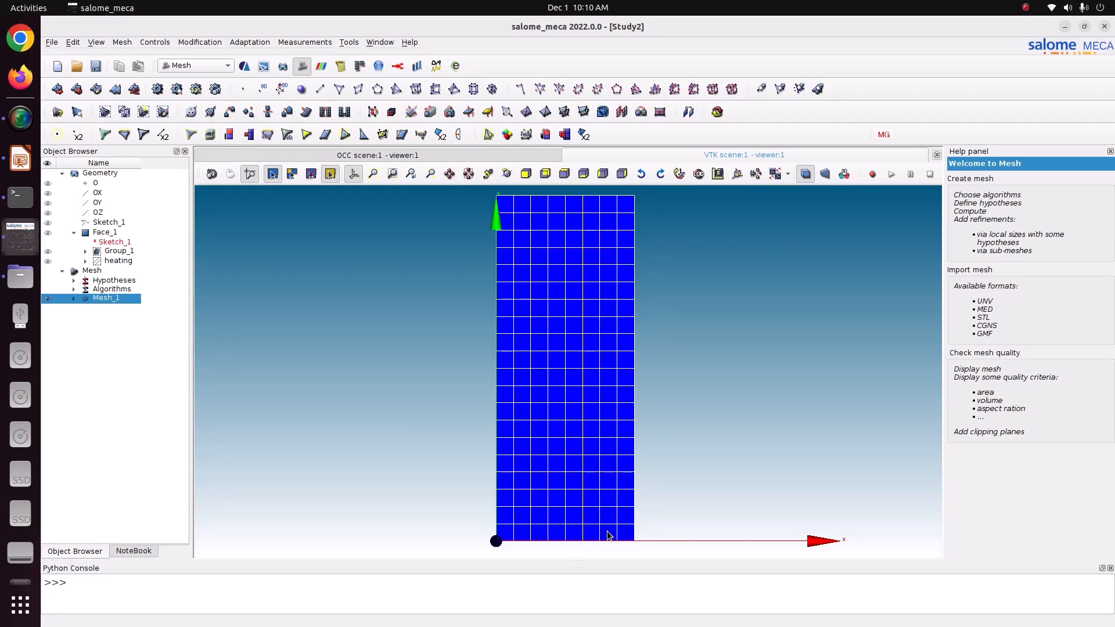
# Change Mesh_1's Local Length hypothesis from 0.005 to 0.004.
pyautogui.rightClick(123, 302)
pyautogui.click(151, 321)
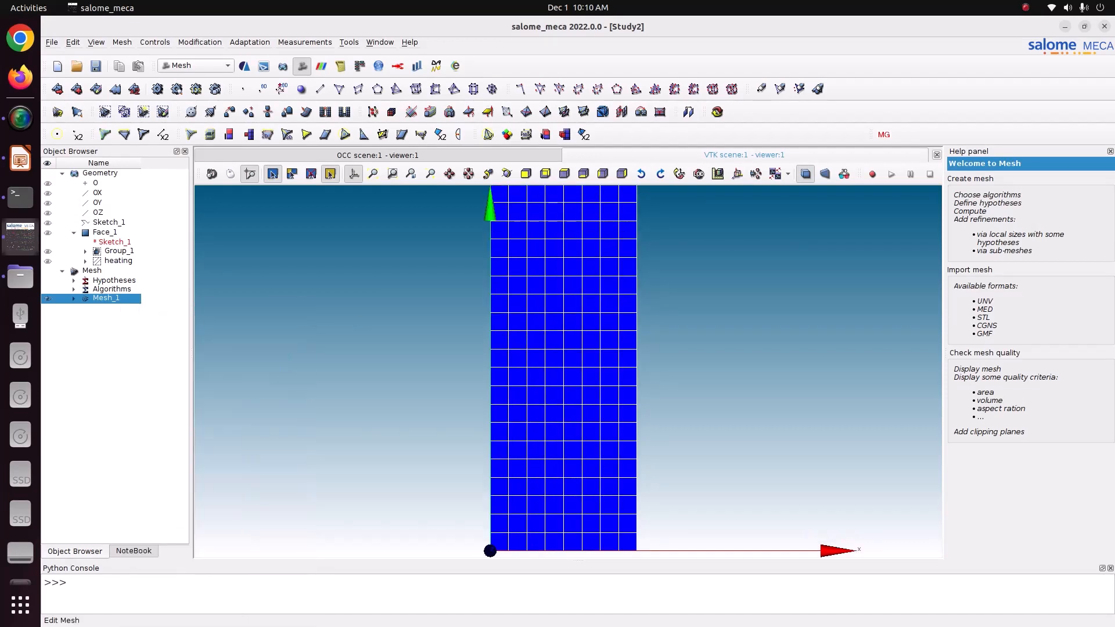
pyautogui.click(501, 268)
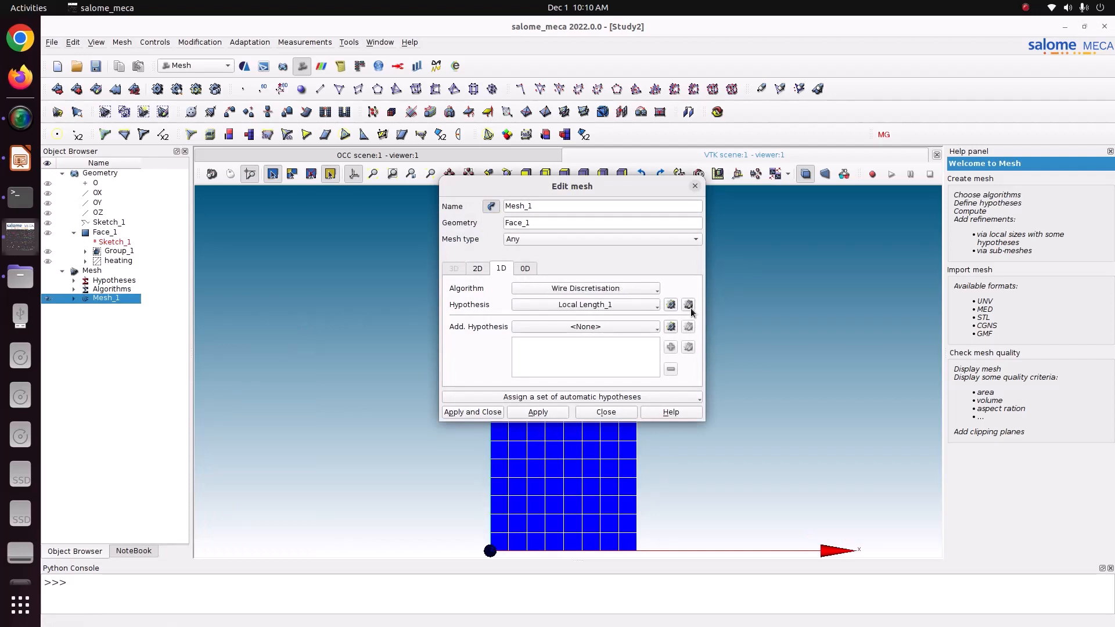
pyautogui.click(689, 306)
pyautogui.click(607, 280)
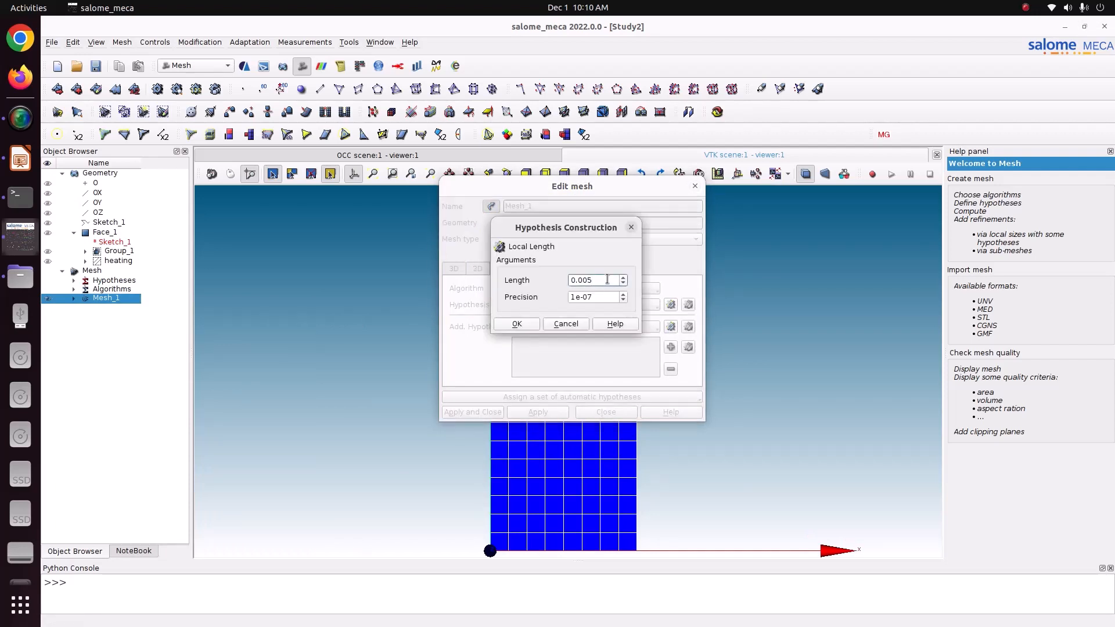
pyautogui.press('BackSpace')
pyautogui.write('4')
pyautogui.click(507, 323)
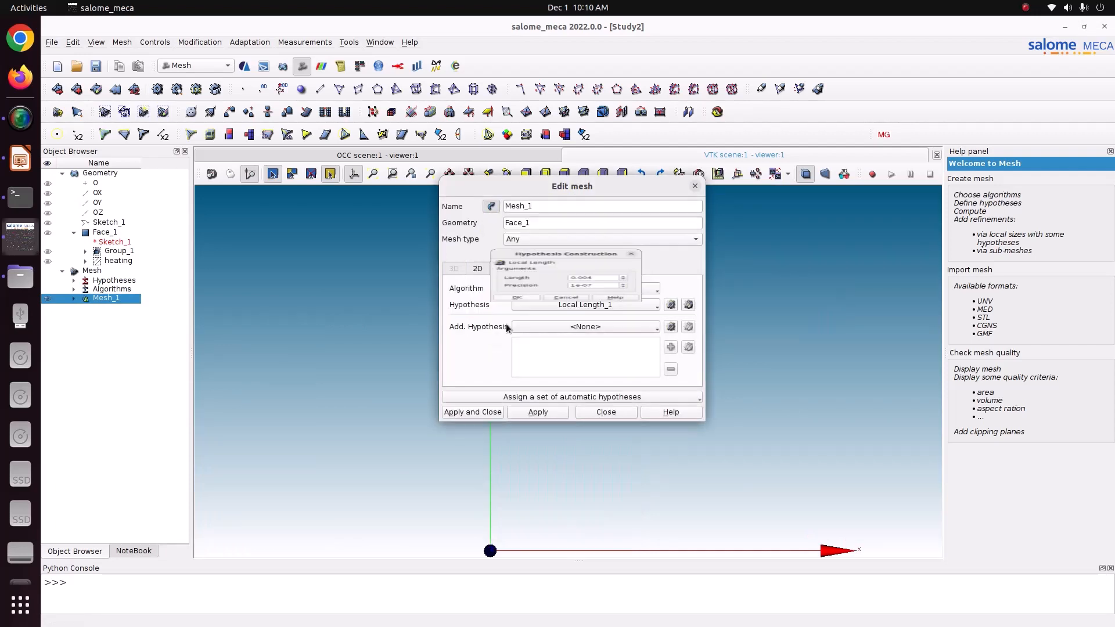
pyautogui.click(474, 411)
# Recompute Mesh_1, view it along +OZ, and expand its heating and Group_1 groups.
pyautogui.rightClick(123, 299)
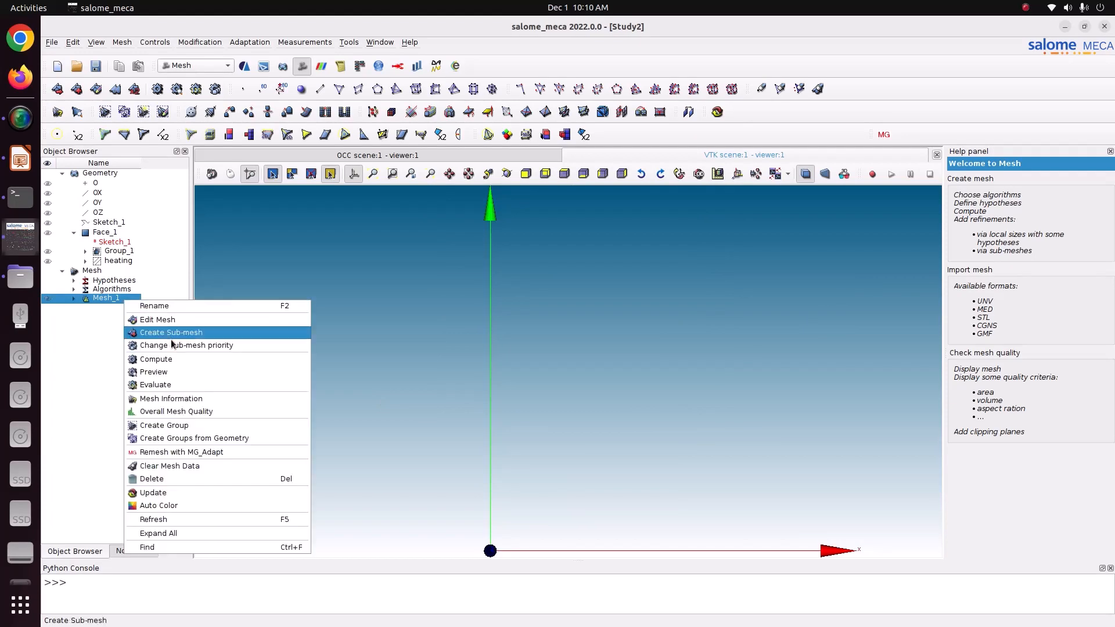
pyautogui.click(183, 361)
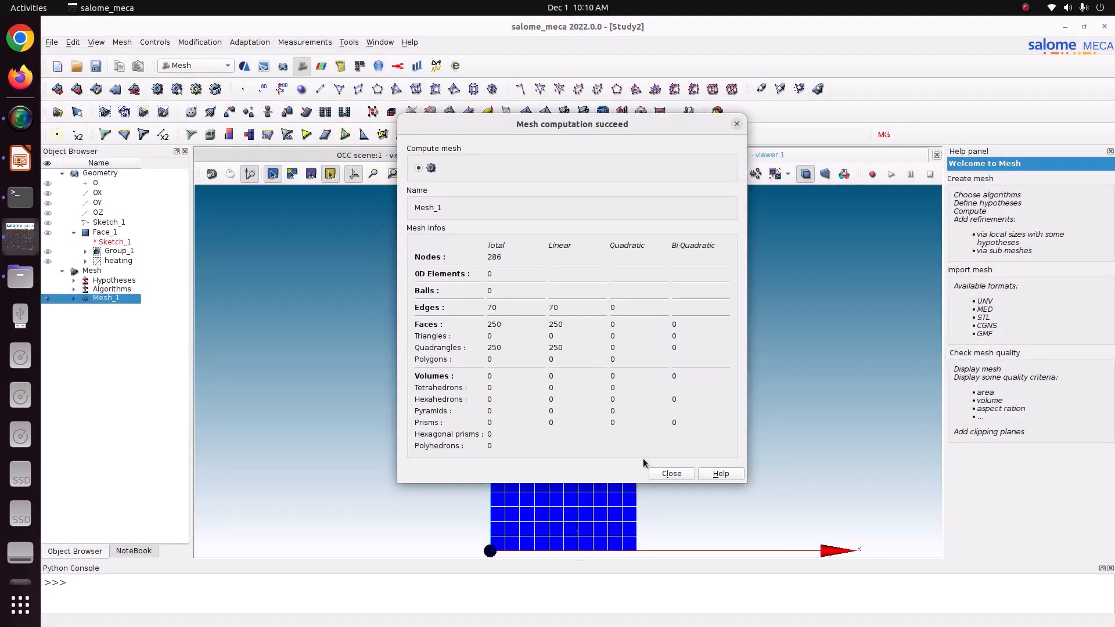
pyautogui.click(675, 476)
pyautogui.scroll(-2, 561, 502)
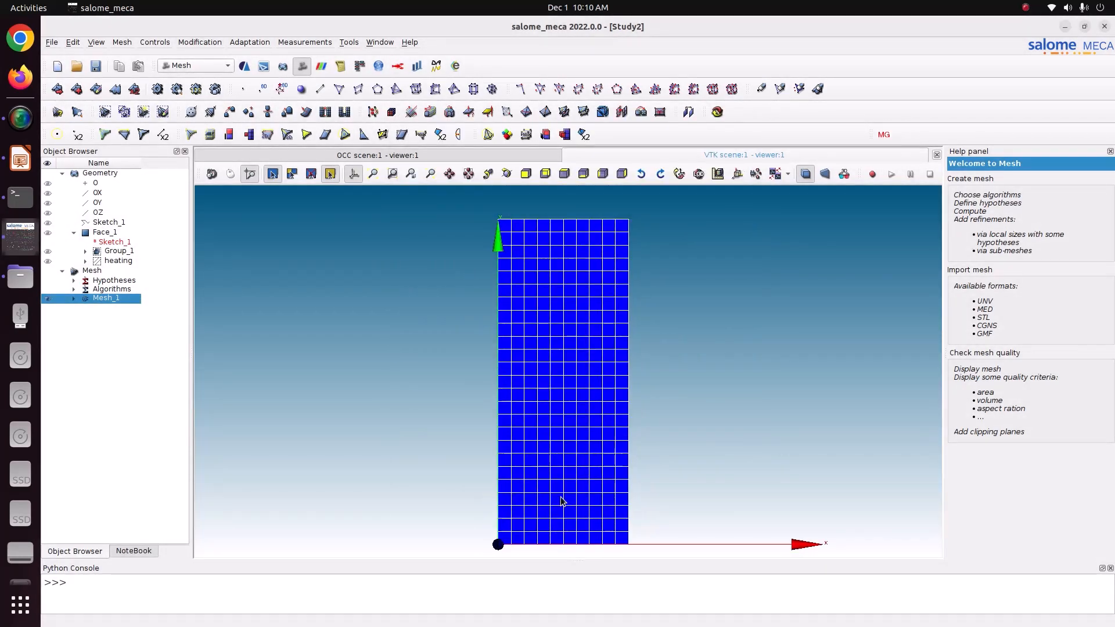
pyautogui.click(584, 175)
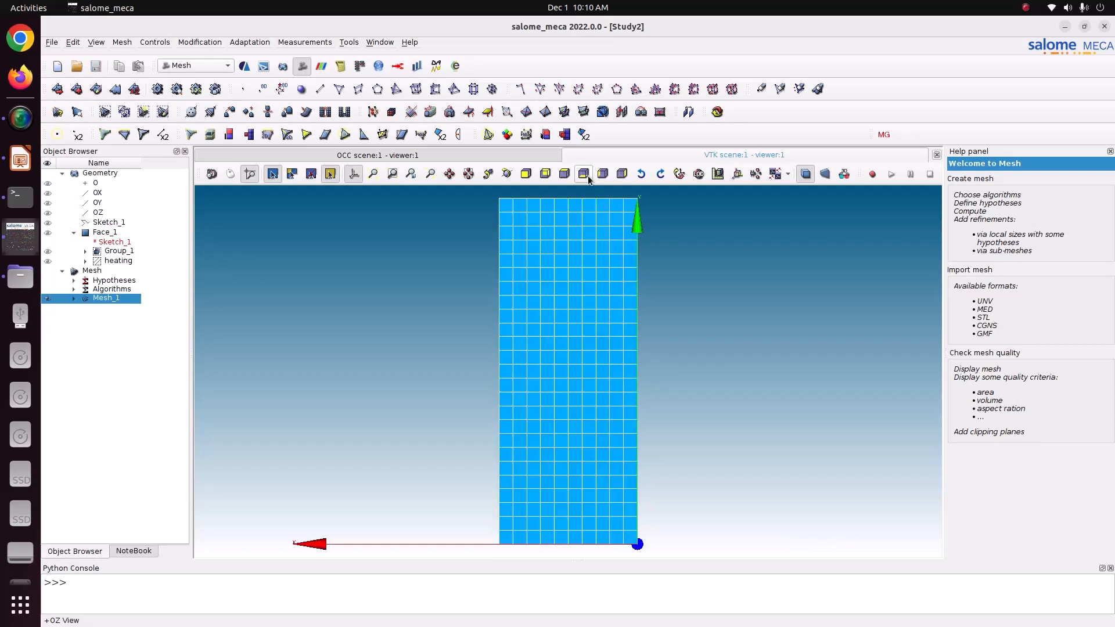
pyautogui.click(73, 299)
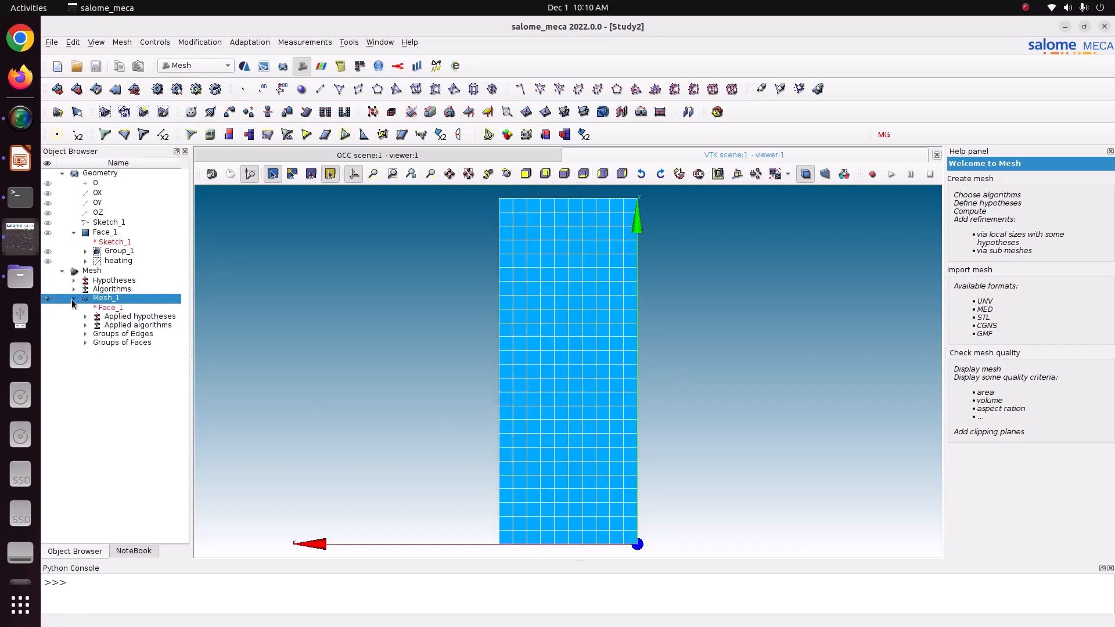
pyautogui.click(85, 333)
pyautogui.click(85, 353)
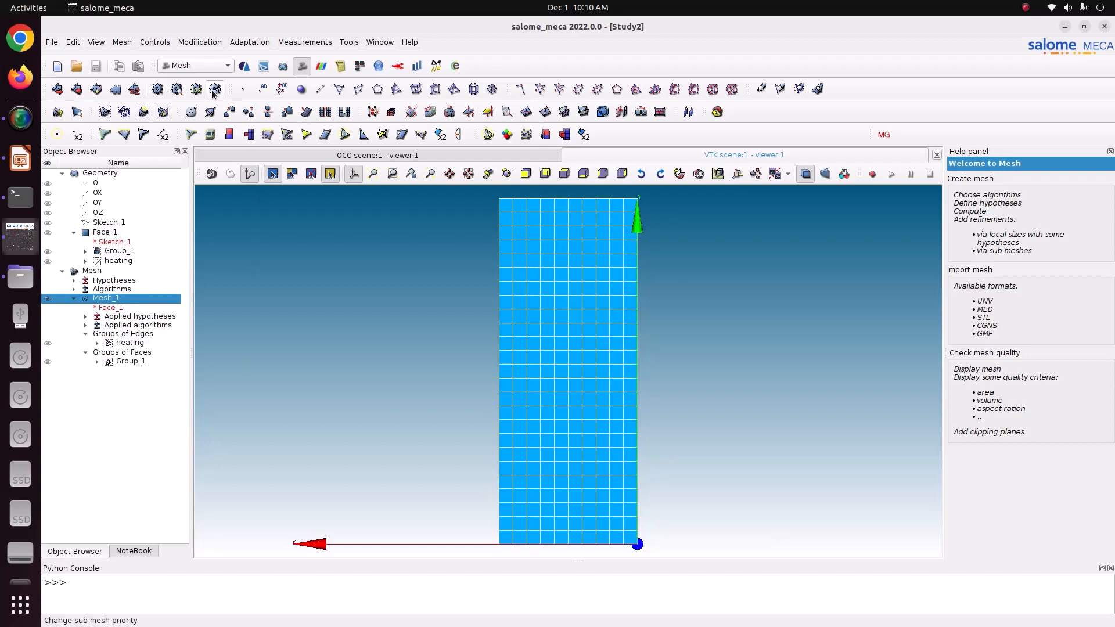
pyautogui.click(197, 69)
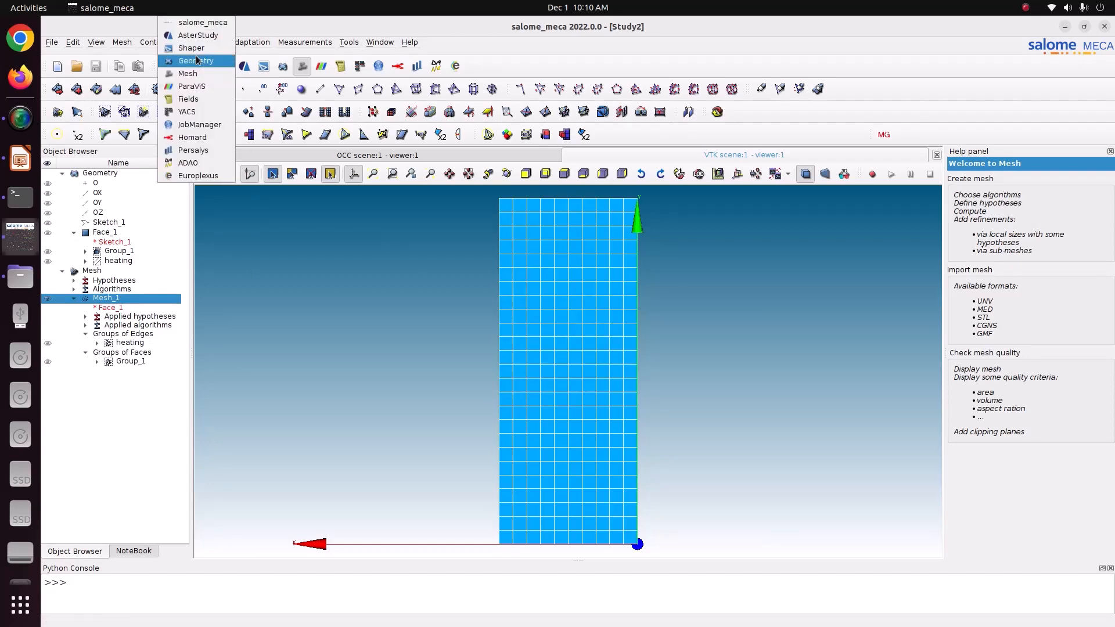
# Load AsterStudy with the stable code_aster version, glancing at the tutorial slides.
pyautogui.click(195, 31)
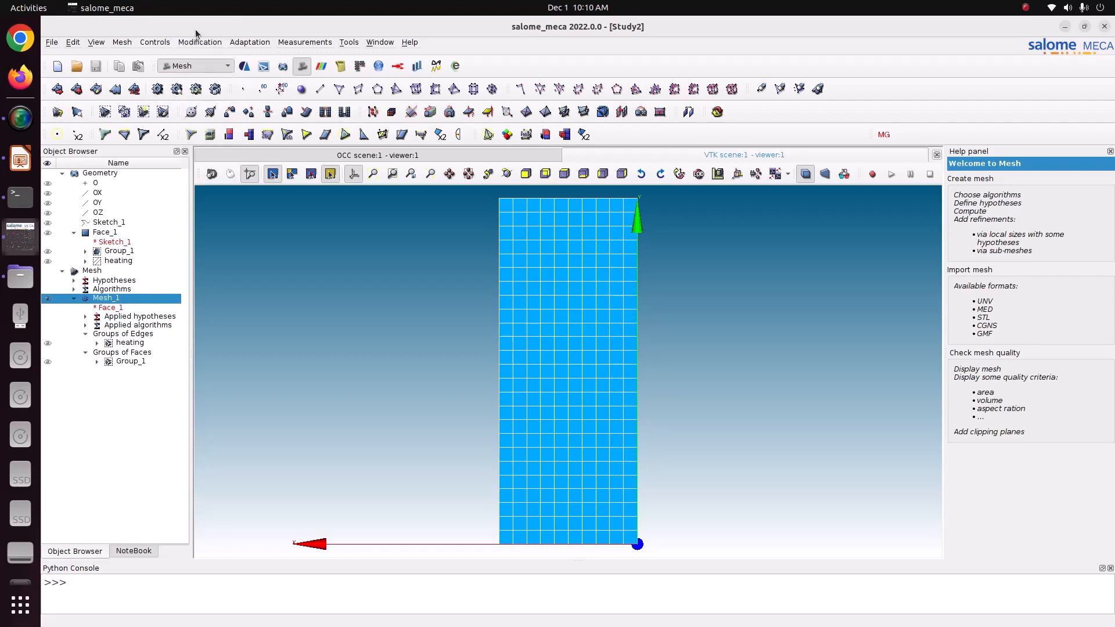
pyautogui.click(23, 165)
pyautogui.click(20, 235)
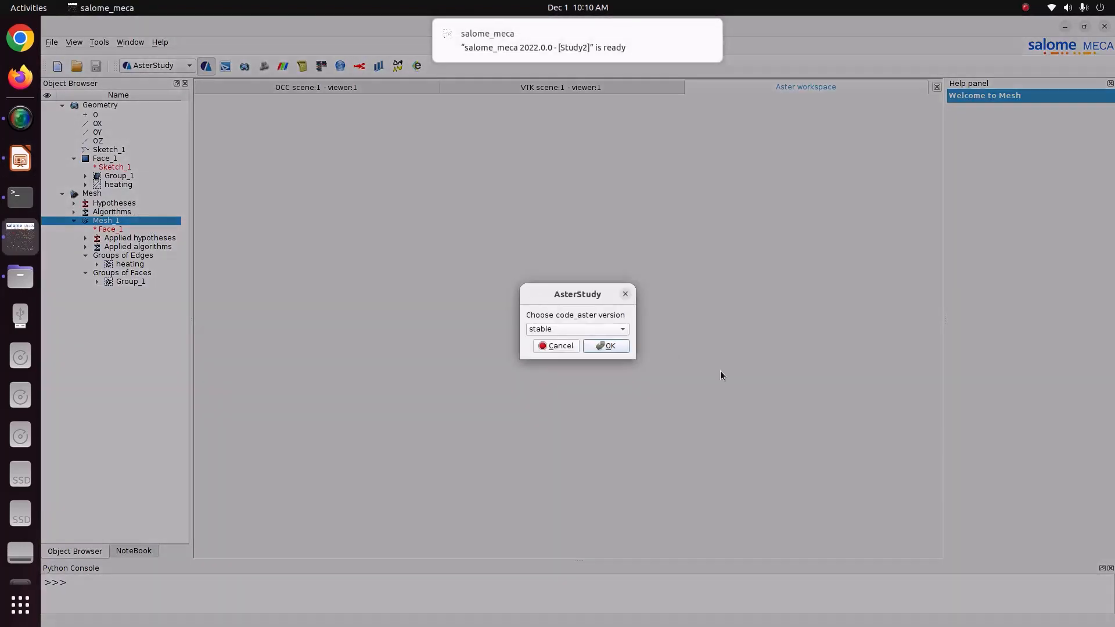
pyautogui.click(602, 346)
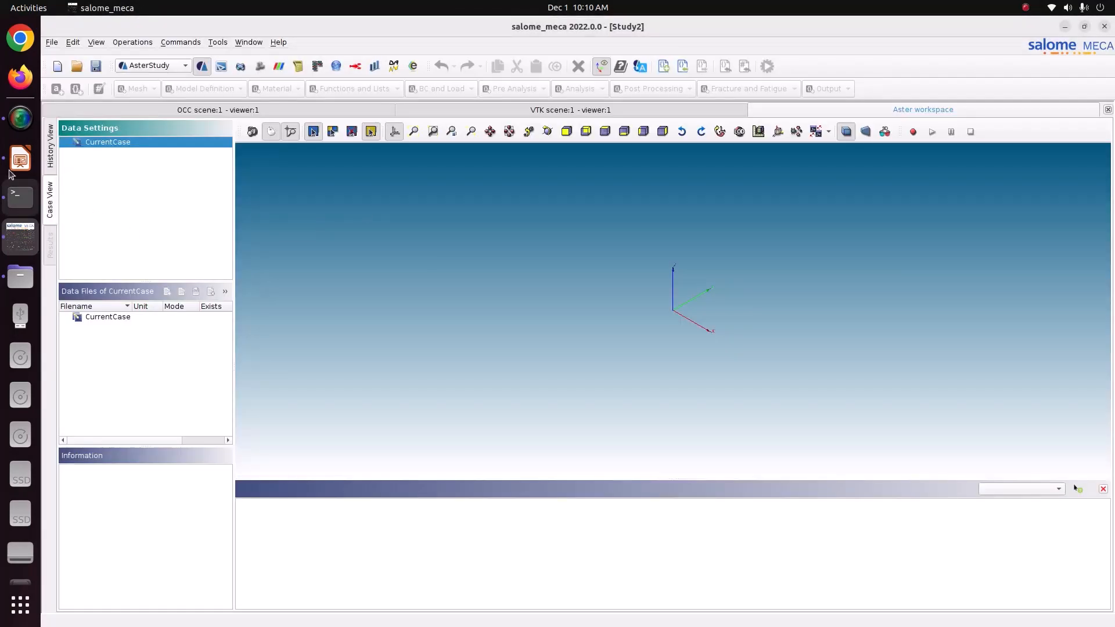
pyautogui.click(21, 160)
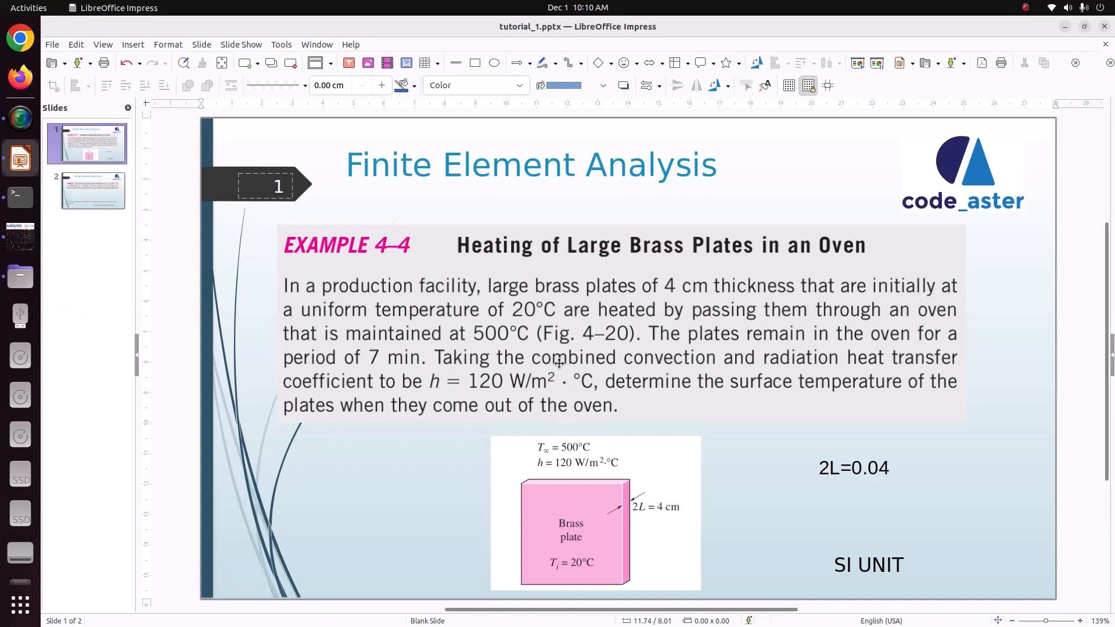
# Flip between slides 1 and 2 of the brass plate example to recheck the 282°C answer, then return to Salome-Meca.
pyautogui.click(89, 191)
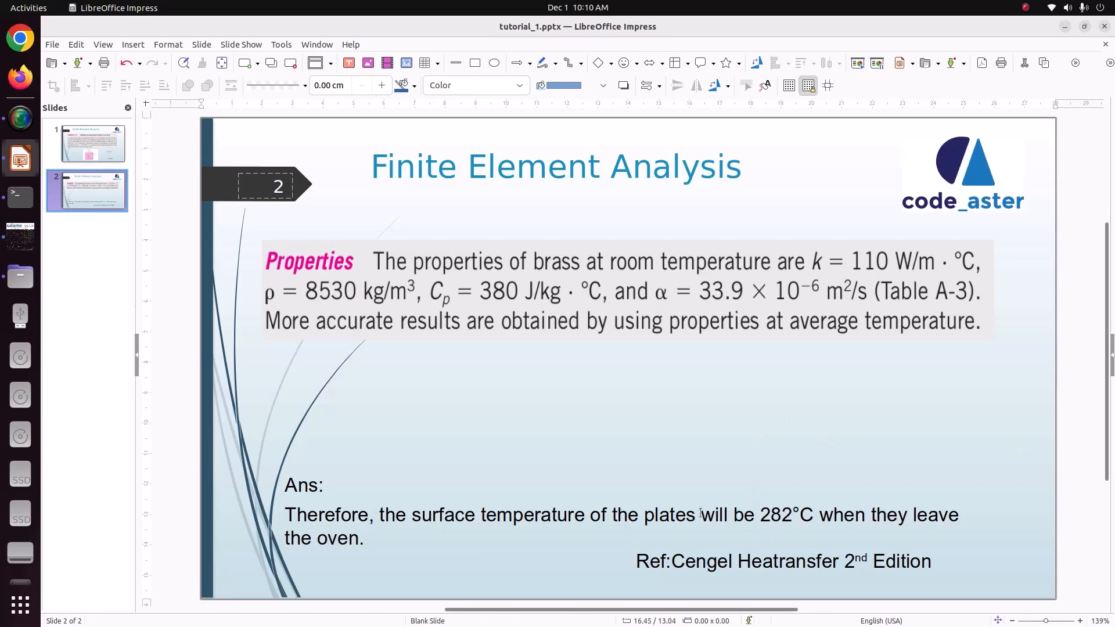
pyautogui.press('pageup')
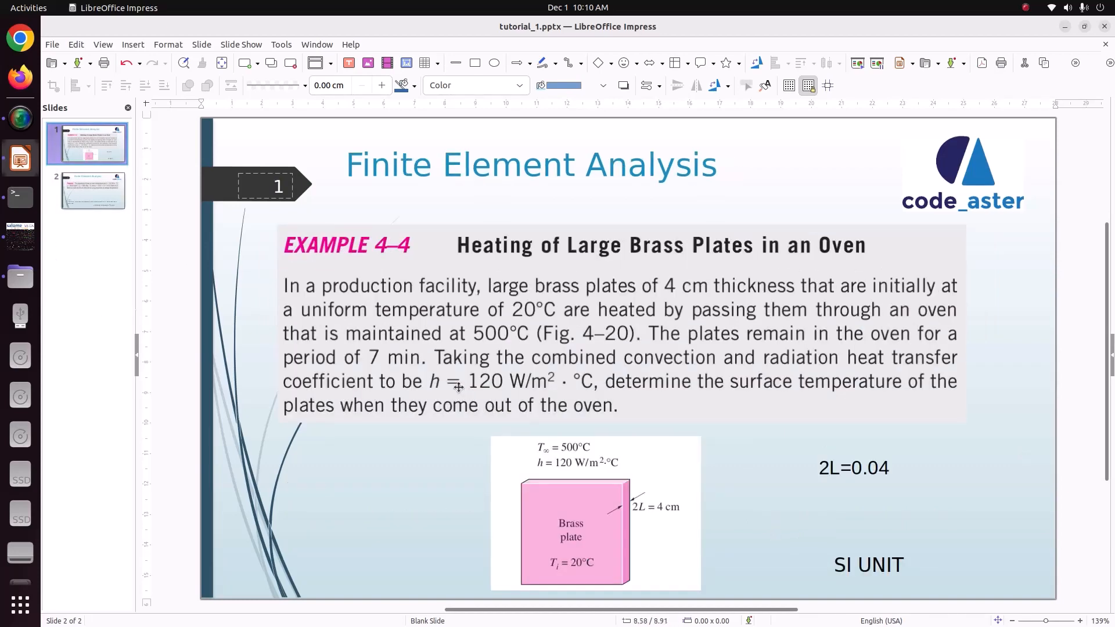
pyautogui.click(92, 186)
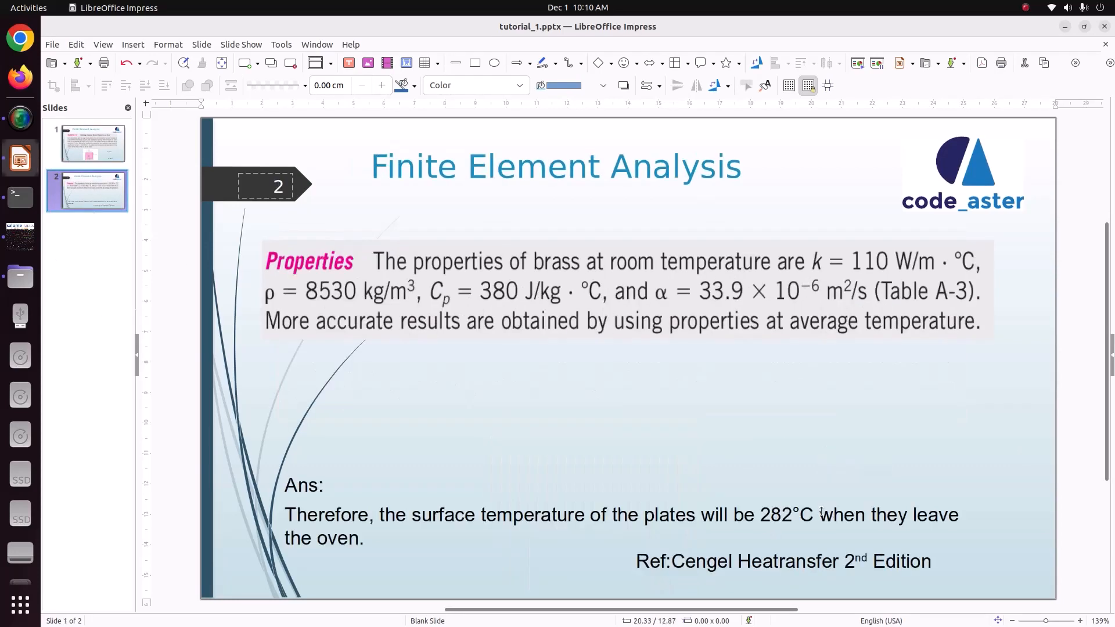
pyautogui.press('pageup')
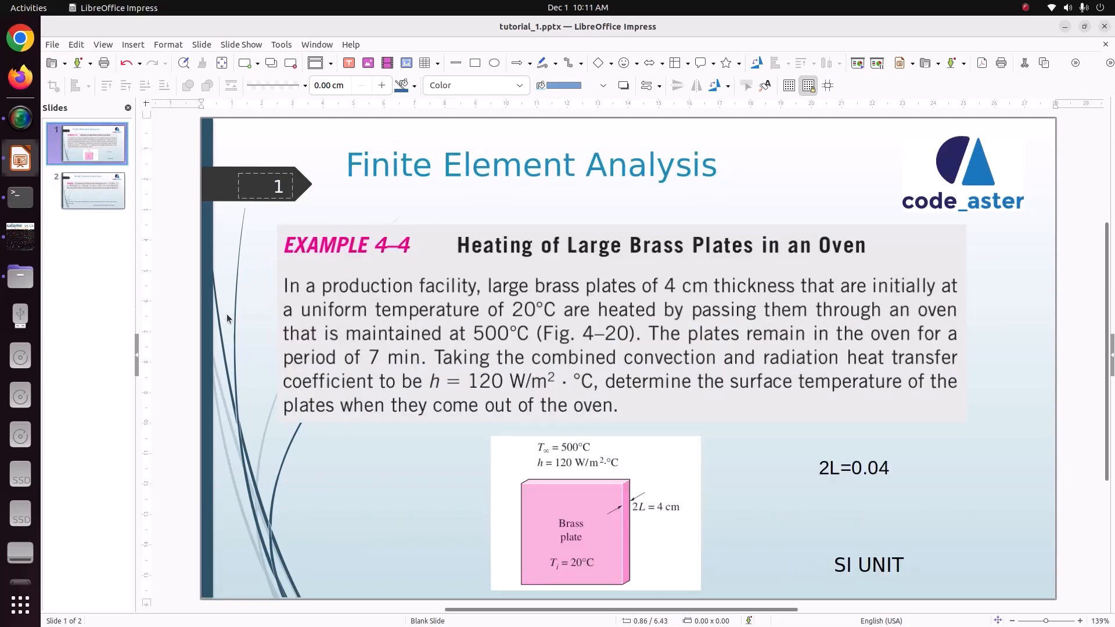
pyautogui.click(21, 235)
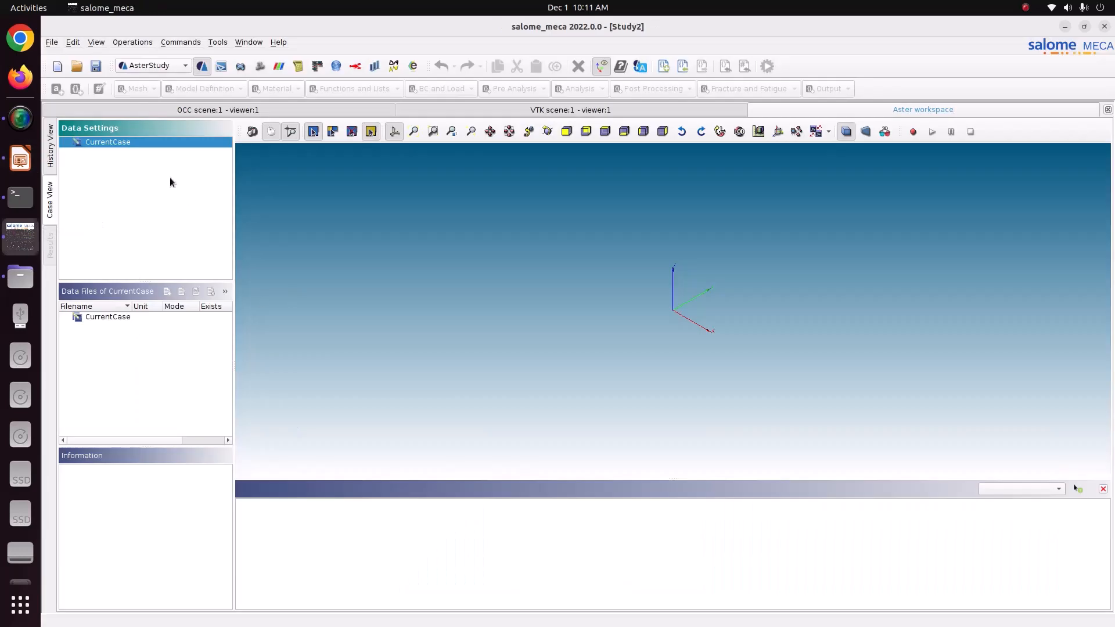
# Add Stage_1 to CurrentCase with a 'mesh' LIRE_MAILLAGE command reading Mesh_1 in MED format.
pyautogui.rightClick(142, 144)
pyautogui.click(167, 152)
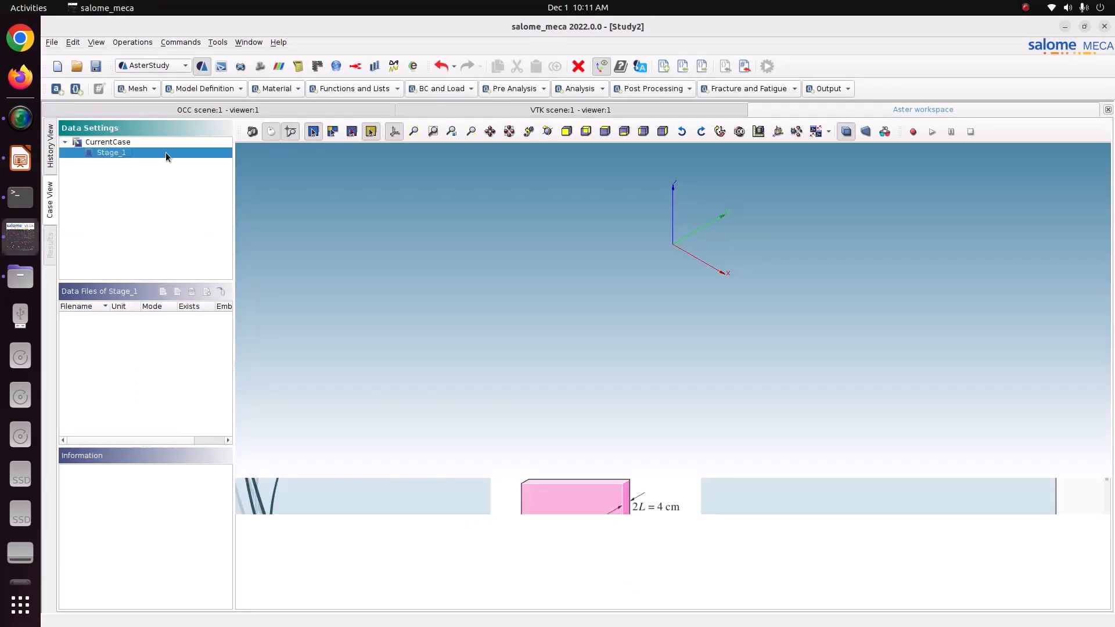
pyautogui.click(143, 89)
pyautogui.click(143, 151)
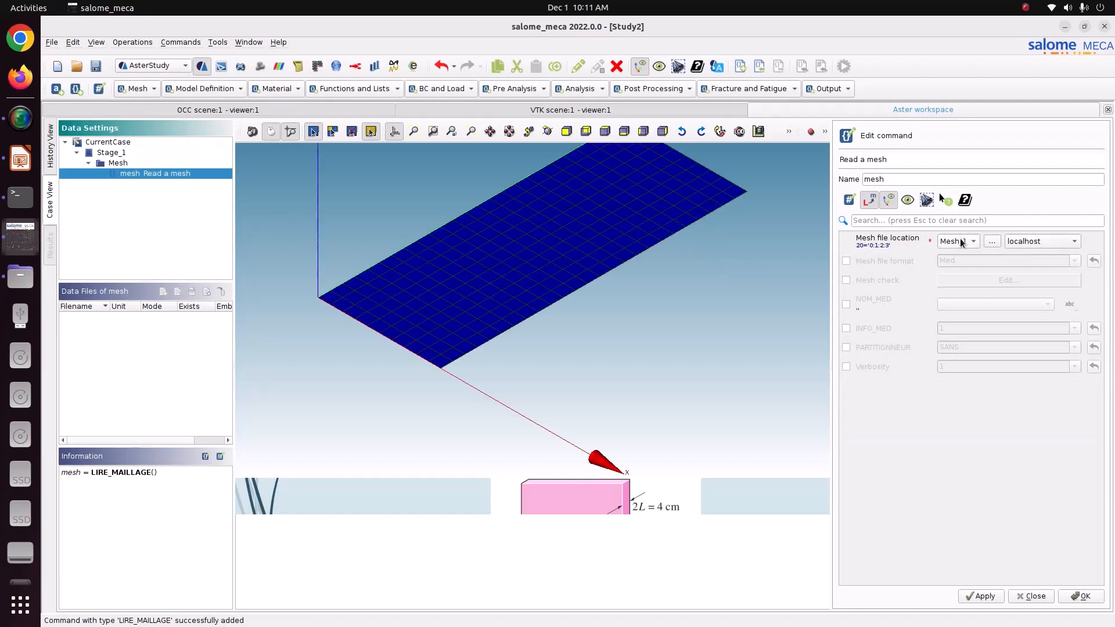
pyautogui.click(888, 262)
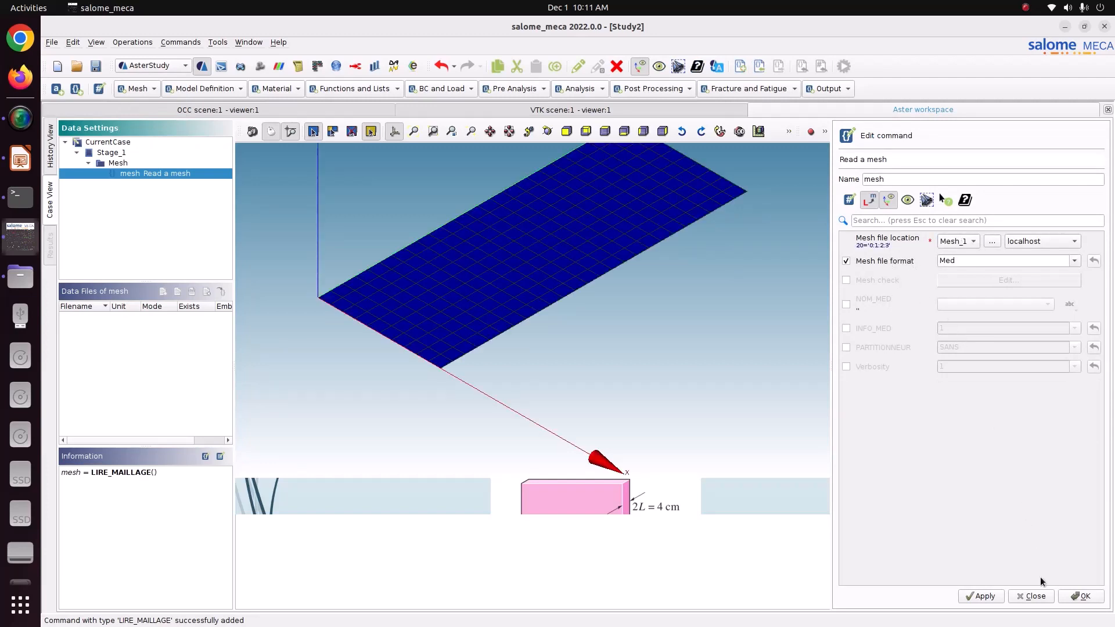
pyautogui.click(971, 596)
pyautogui.click(1076, 598)
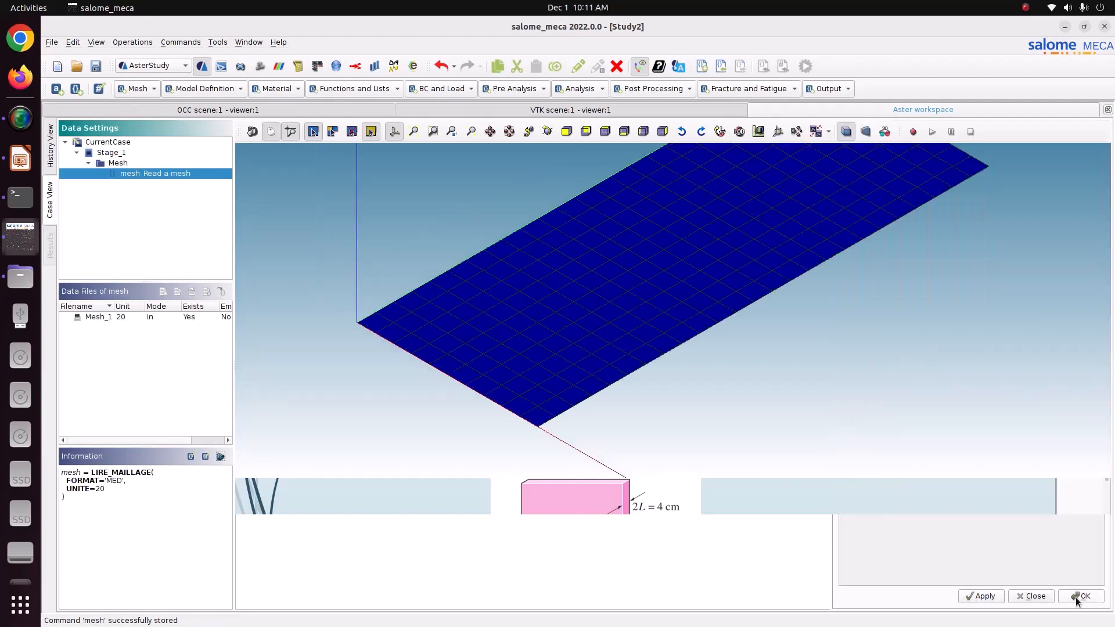
pyautogui.click(203, 89)
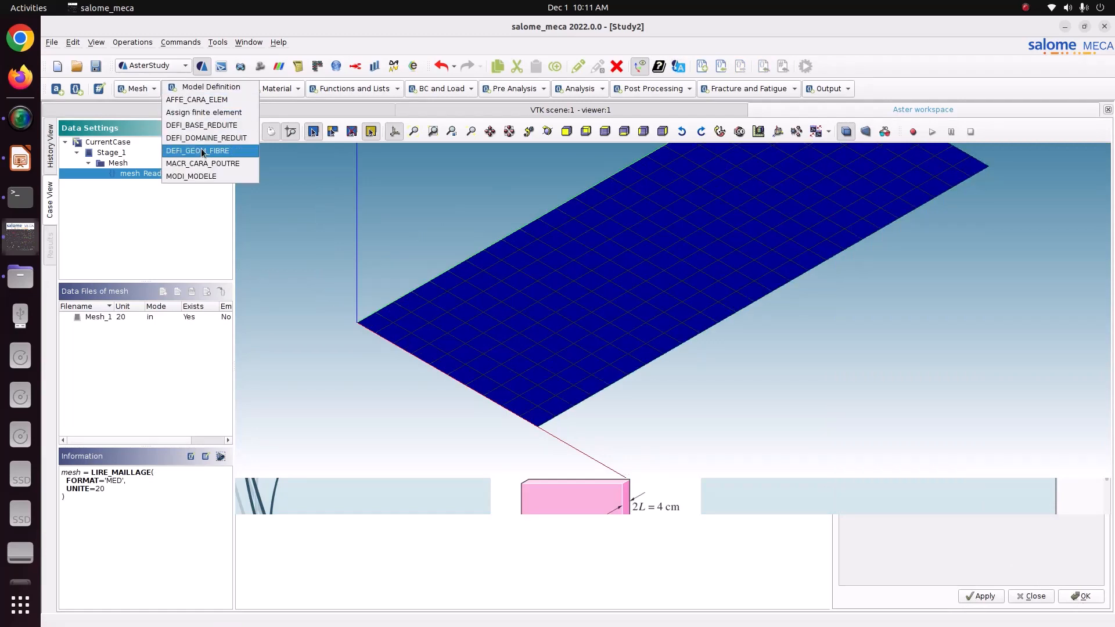
# Add an AFFE_MODELE command with a finite element entry covering the whole mesh.
pyautogui.click(202, 114)
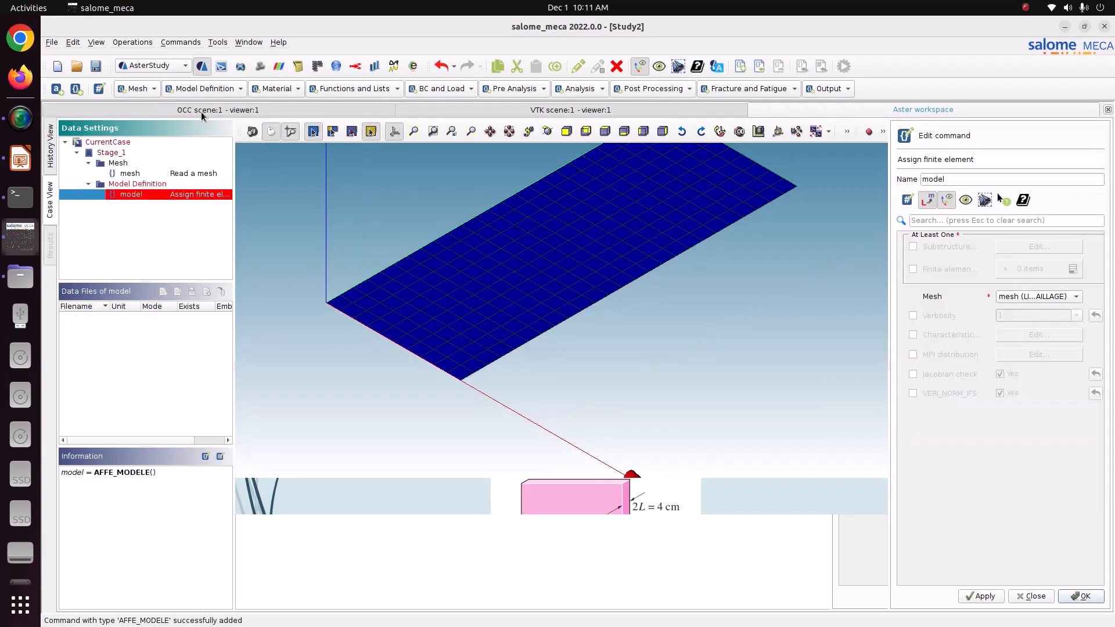
pyautogui.click(944, 269)
pyautogui.click(1069, 270)
pyautogui.click(1022, 296)
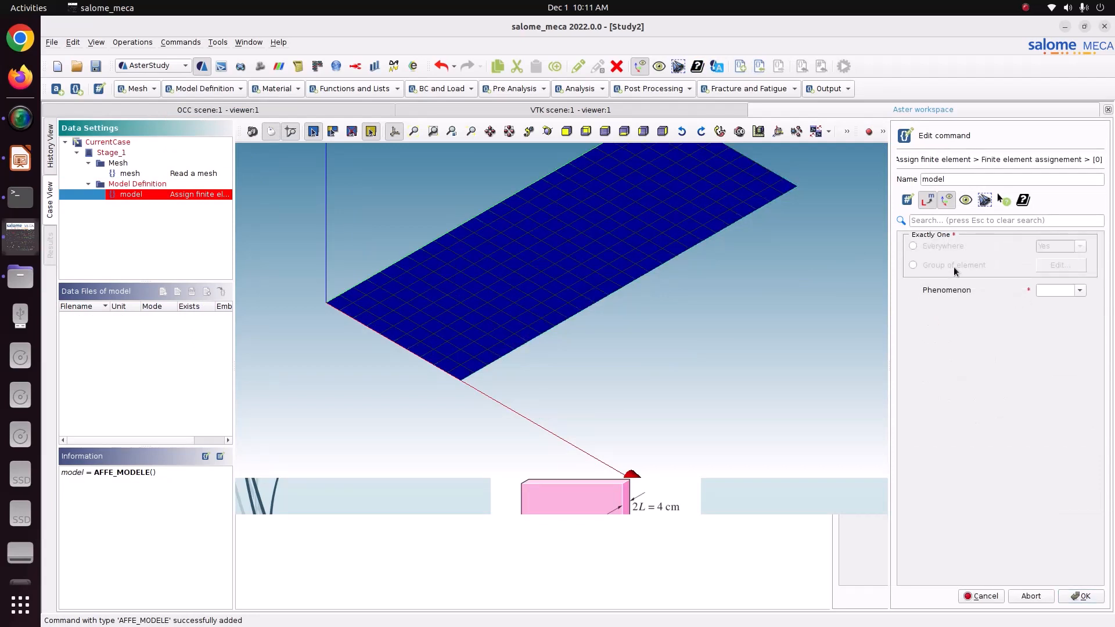
pyautogui.click(942, 247)
# Set the phenomenon to Thermic with PLAN modelisation and store the 'model' command.
pyautogui.click(1072, 289)
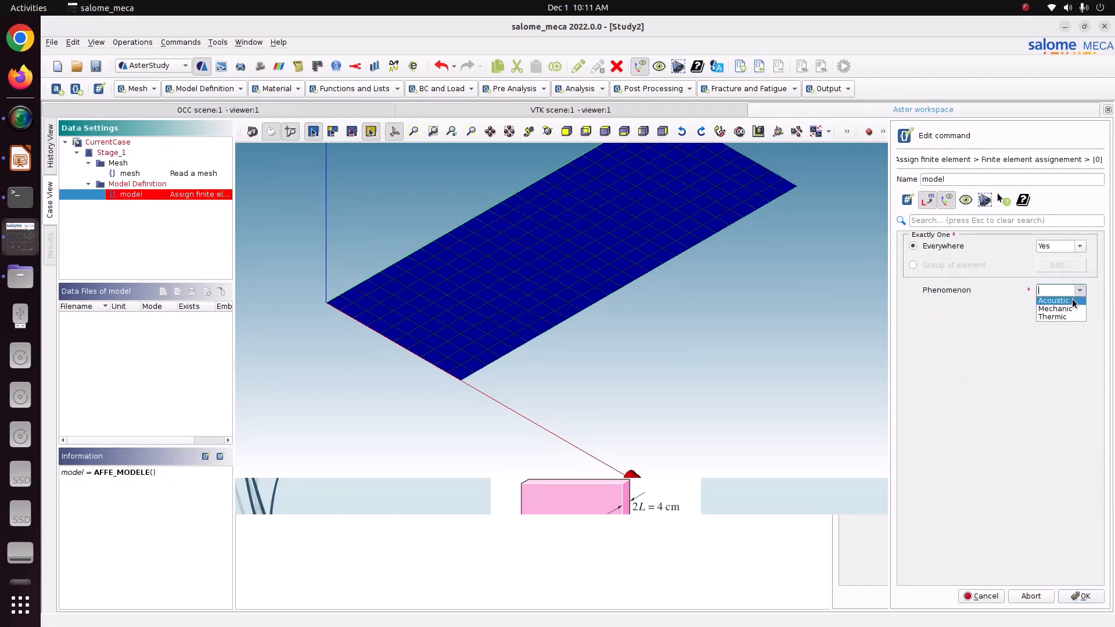
pyautogui.click(1064, 317)
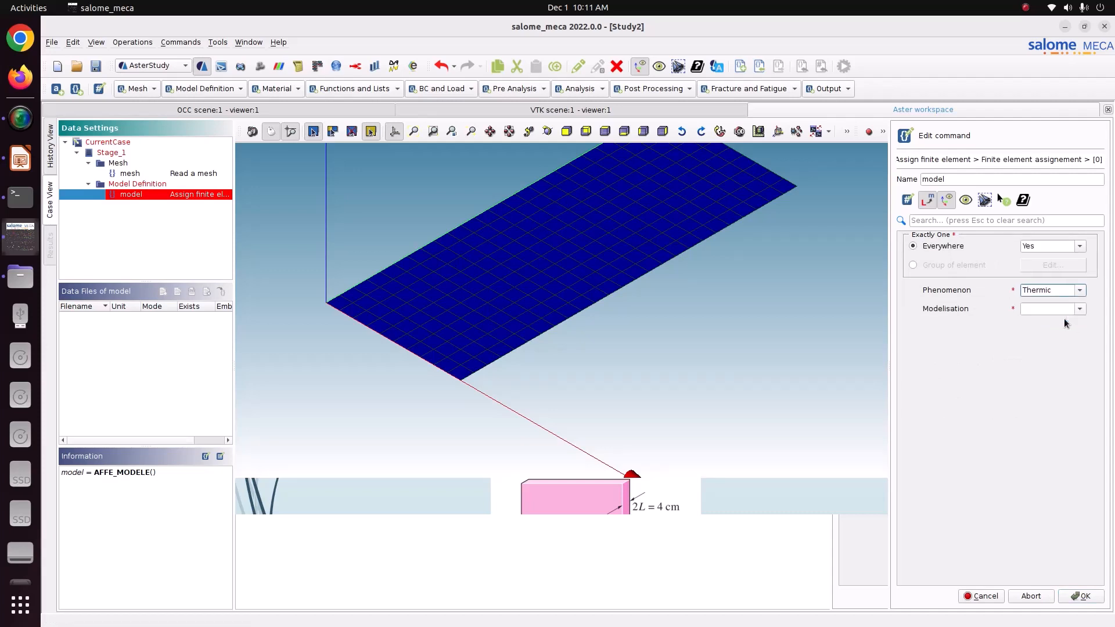
pyautogui.click(1079, 310)
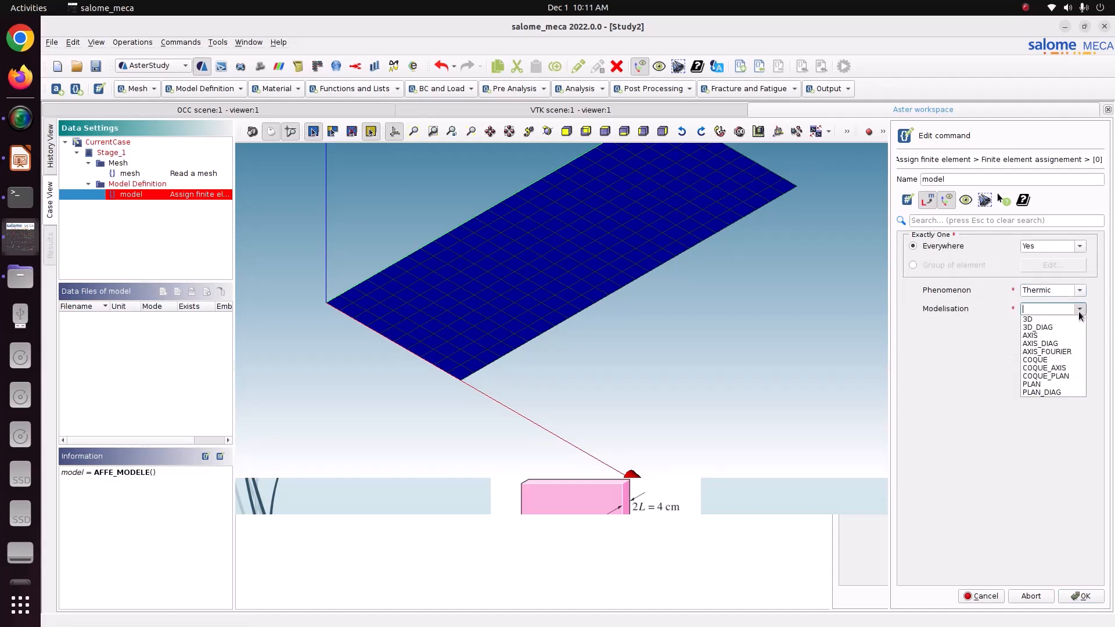
pyautogui.click(1057, 384)
pyautogui.click(1078, 598)
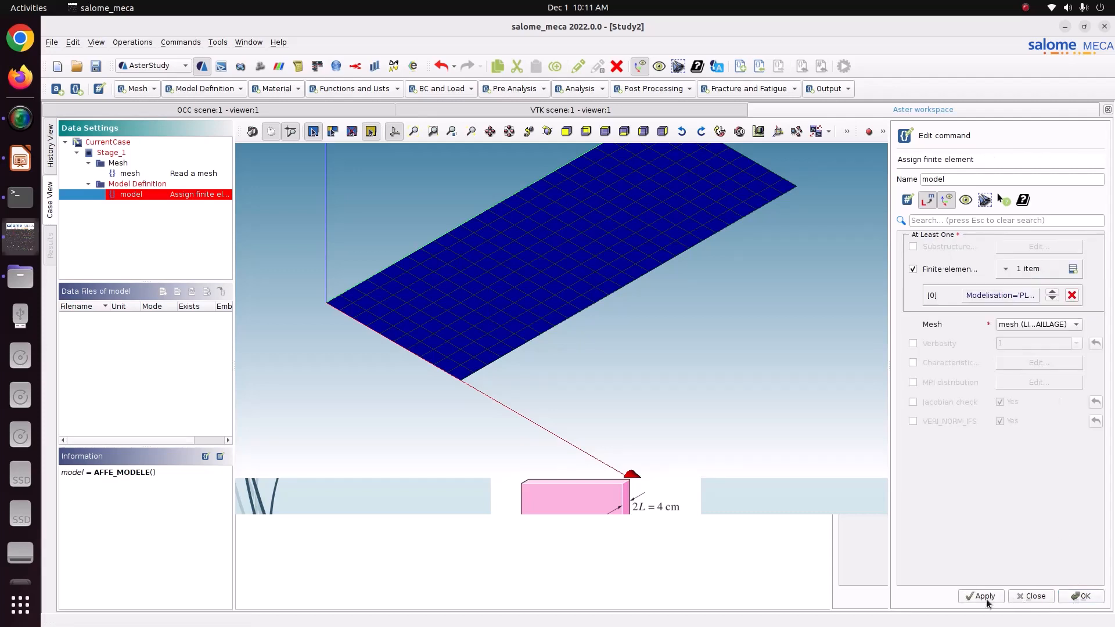
pyautogui.click(986, 598)
pyautogui.click(1069, 598)
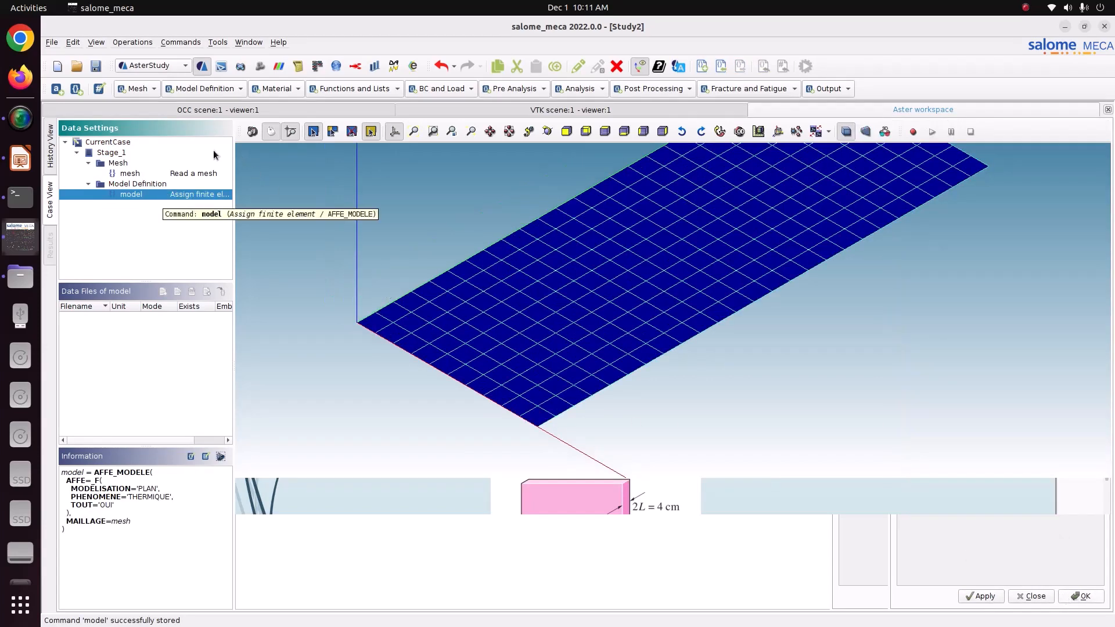
pyautogui.click(266, 89)
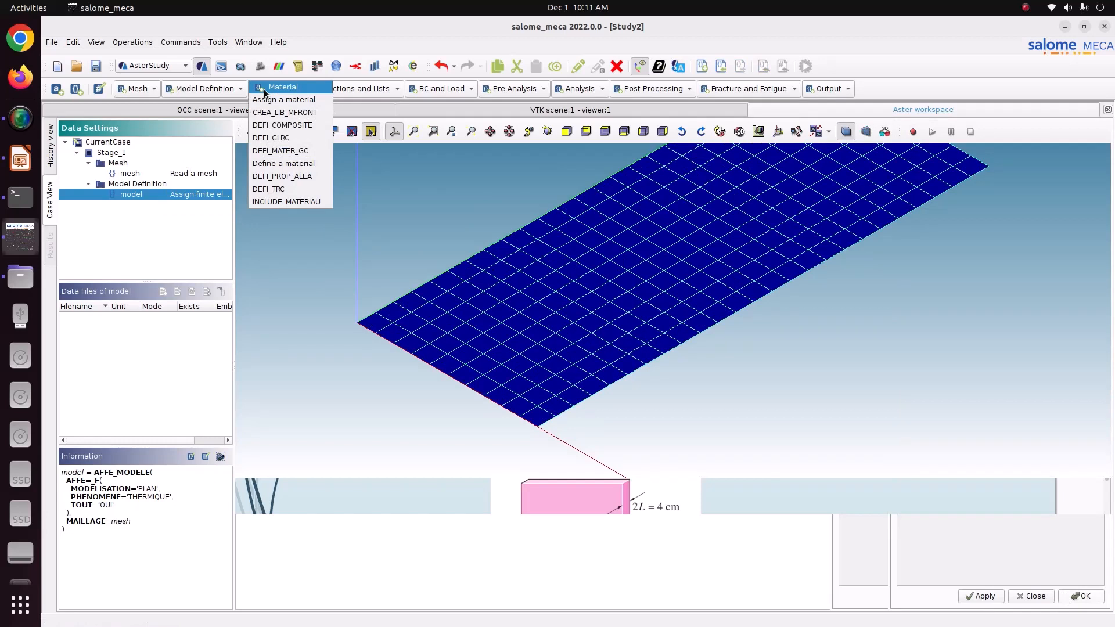
# Define a new 'mater' material, filter properties by 'ther', and enable isotropic heat conduction.
pyautogui.click(268, 162)
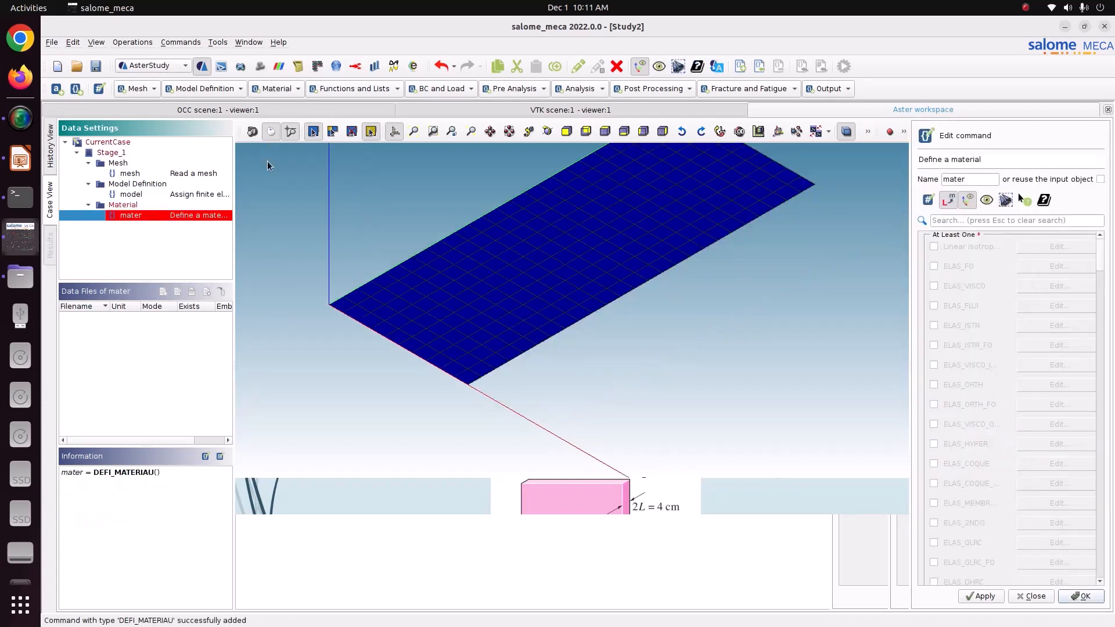
pyautogui.click(973, 180)
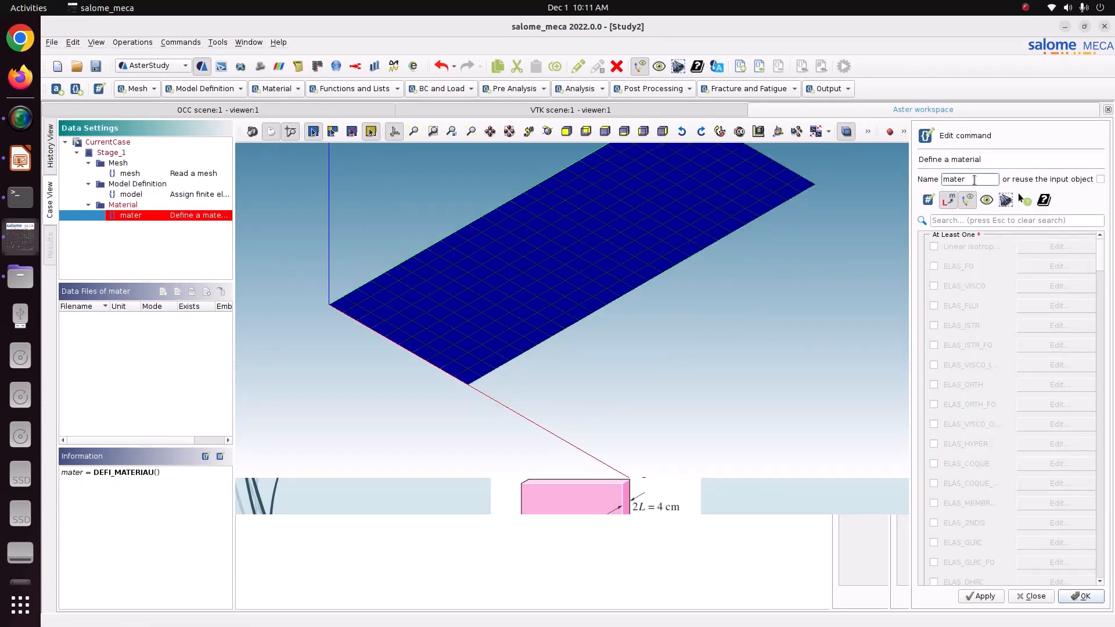
pyautogui.click(968, 221)
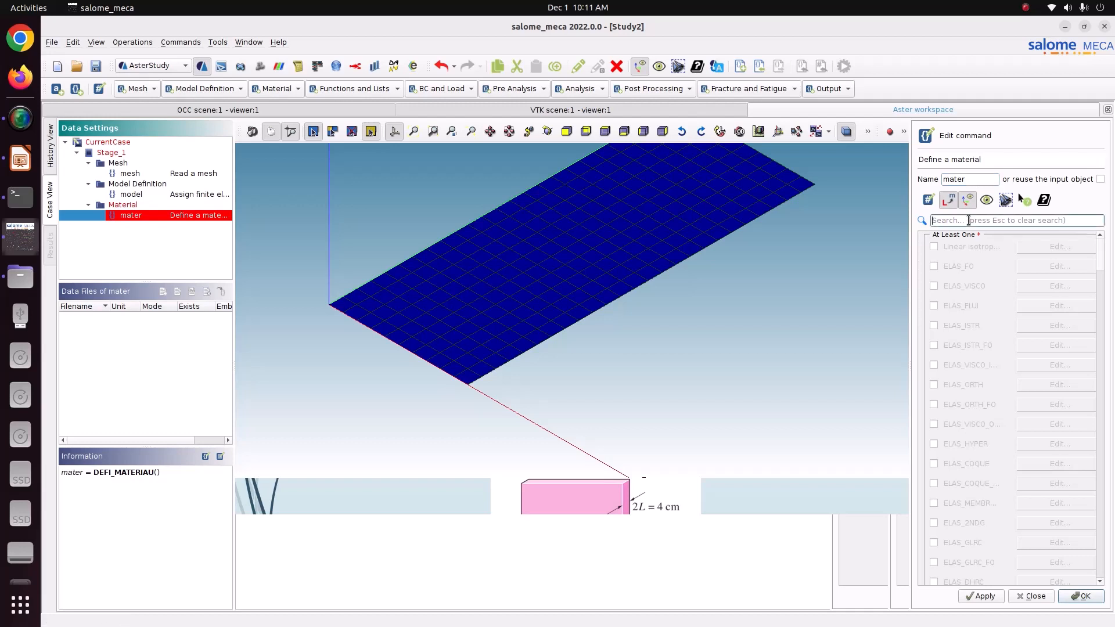
pyautogui.write('ther')
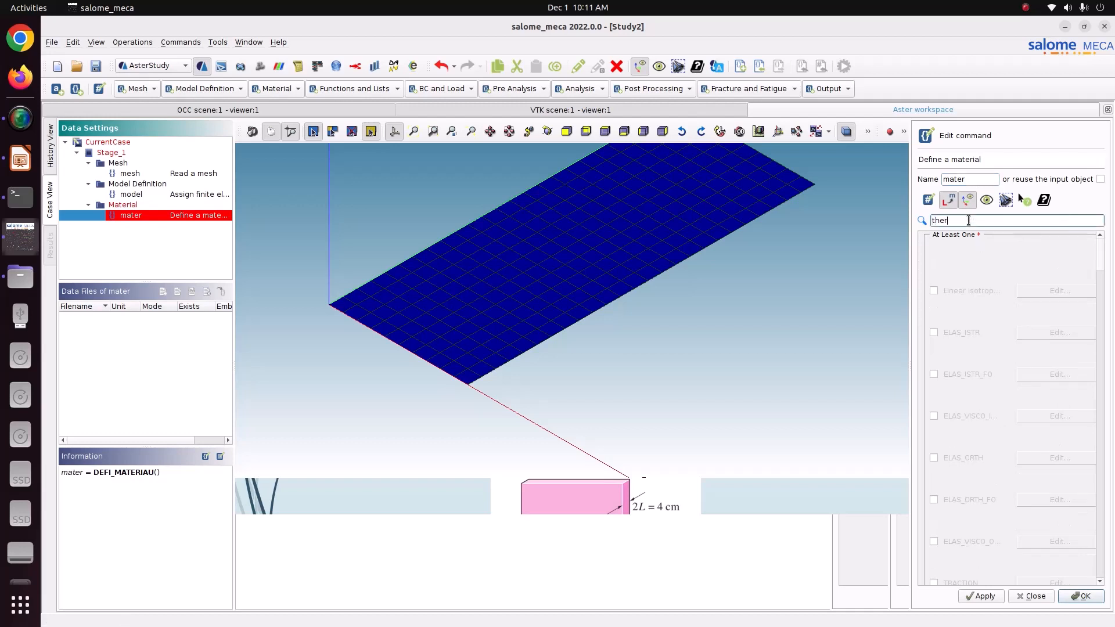
pyautogui.click(959, 286)
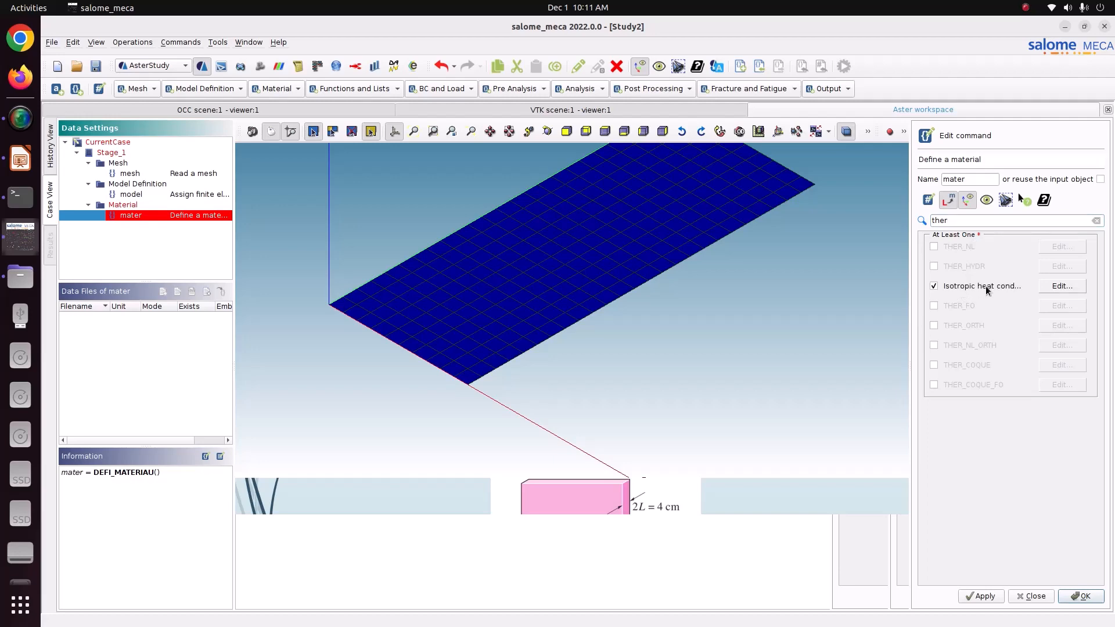
pyautogui.click(1075, 287)
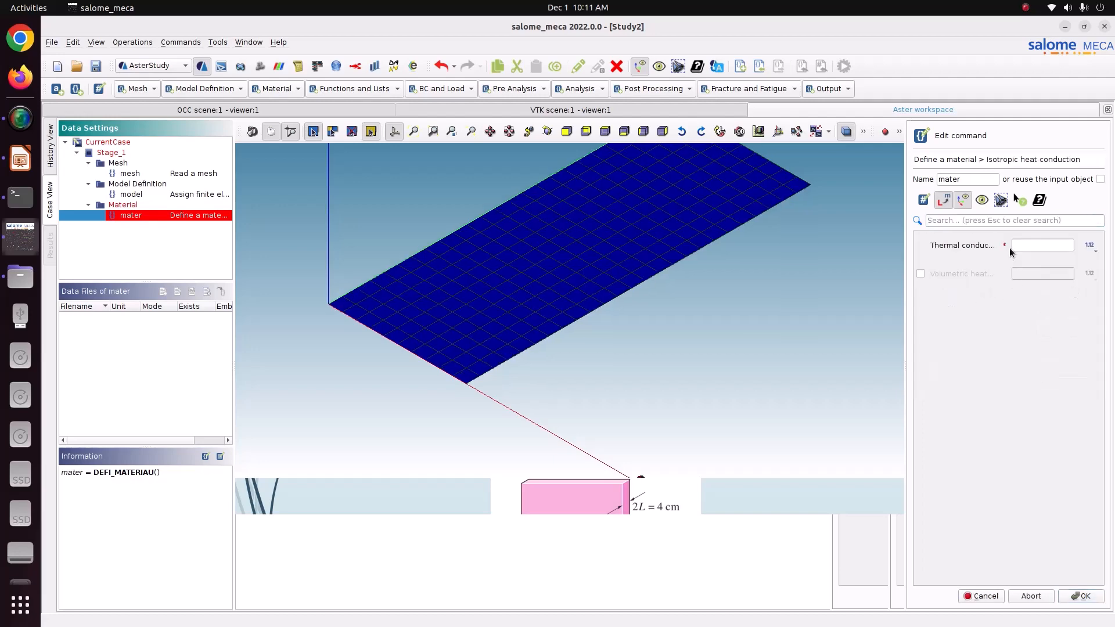
pyautogui.click(21, 158)
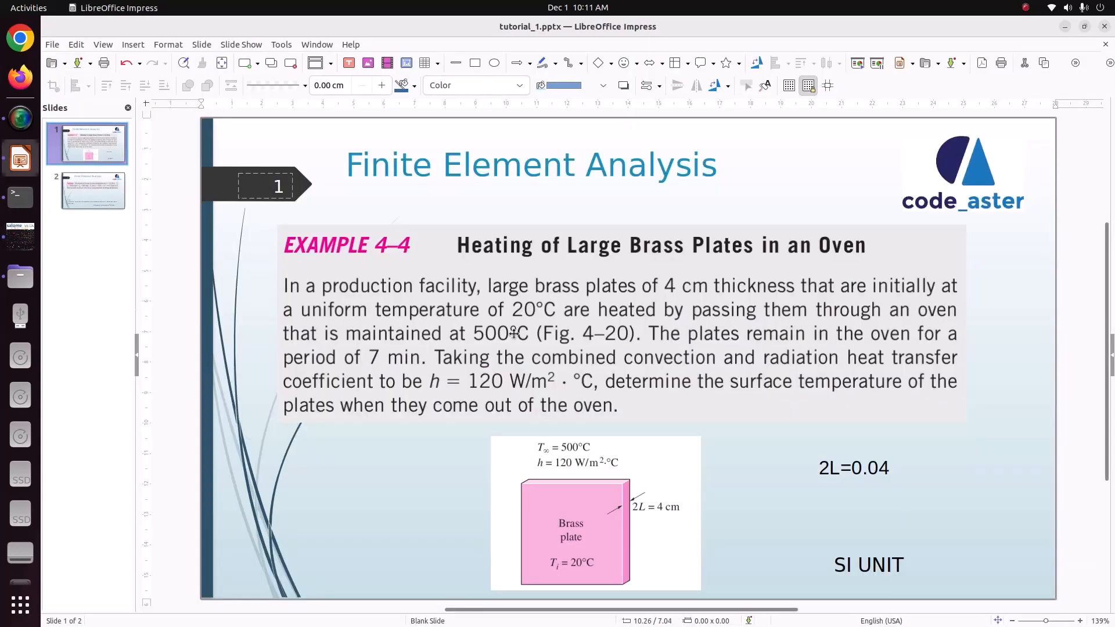
# Look up the brass properties on slide 2 and enter thermal conductivity 110 for mater.
pyautogui.click(93, 197)
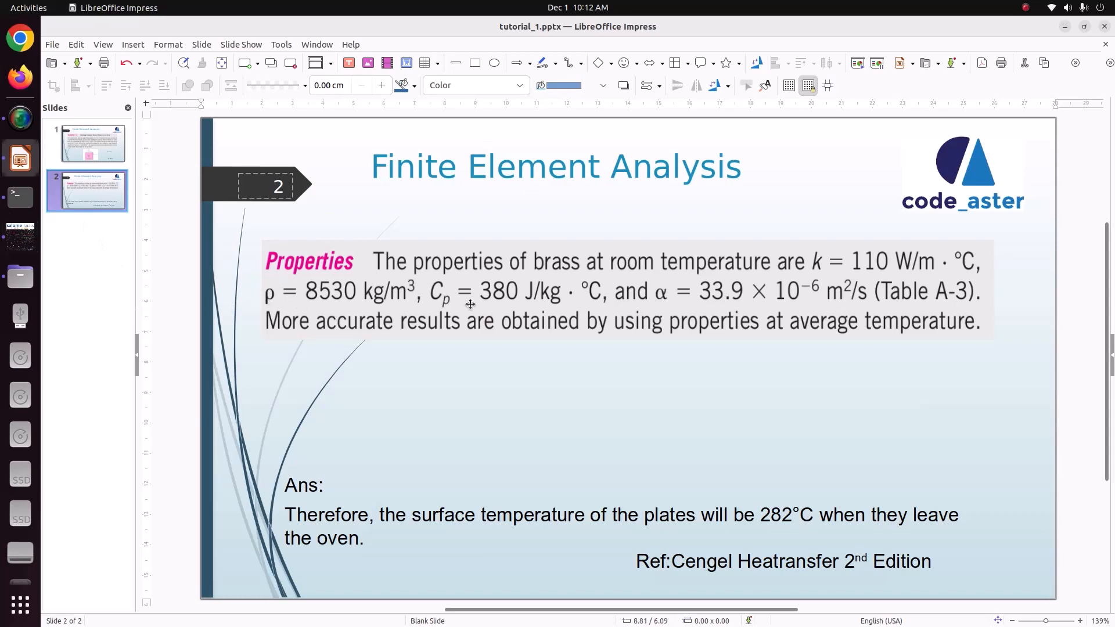
pyautogui.hotkey('alt', 'Tab')
pyautogui.click(1015, 246)
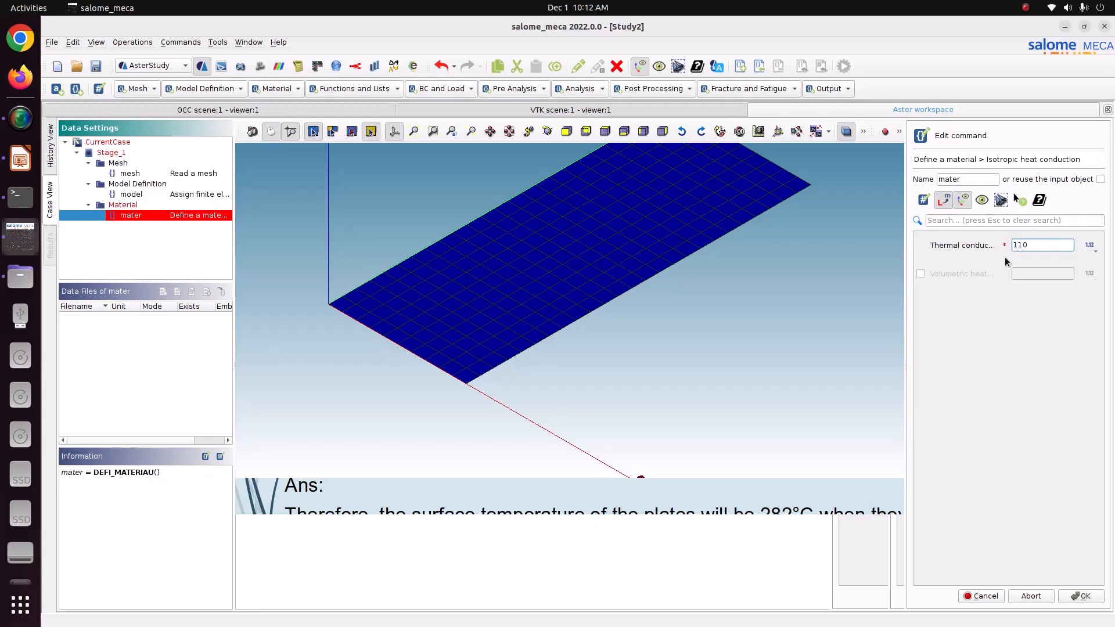
# Set volumetric heat capacity to a new variable rho_cp = 8530*380 and store 'mater'.
pyautogui.click(965, 277)
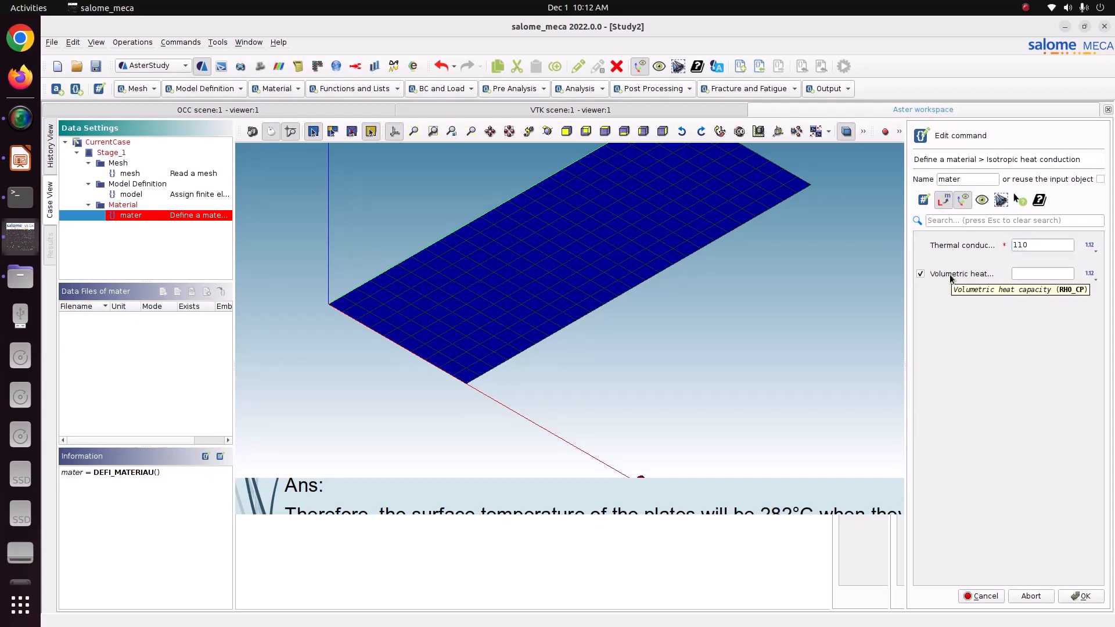
pyautogui.click(1084, 274)
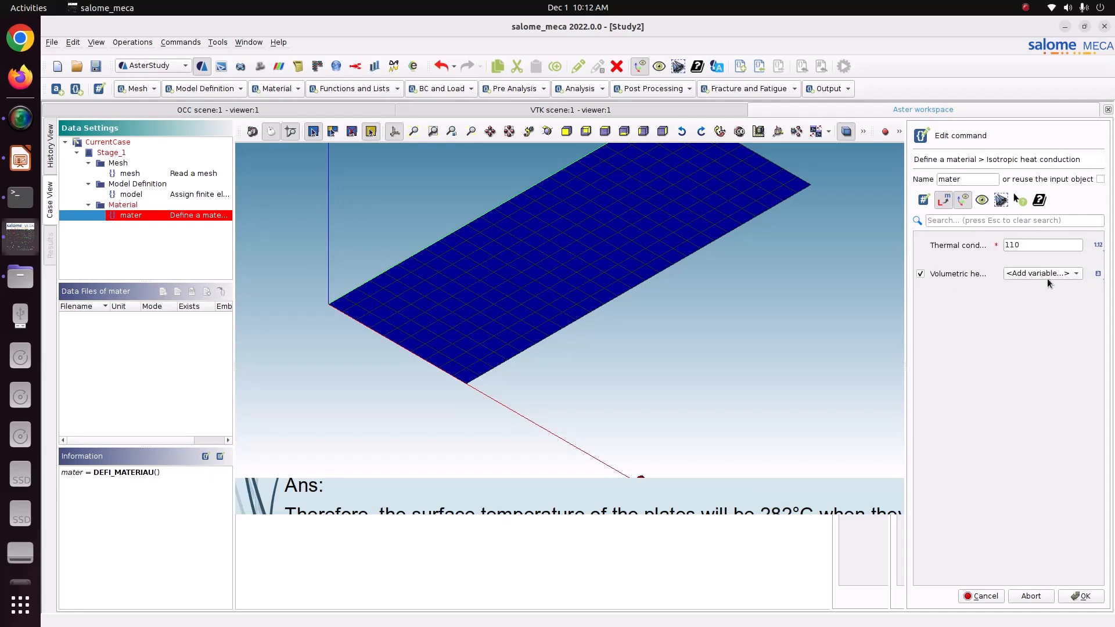
pyautogui.click(1042, 276)
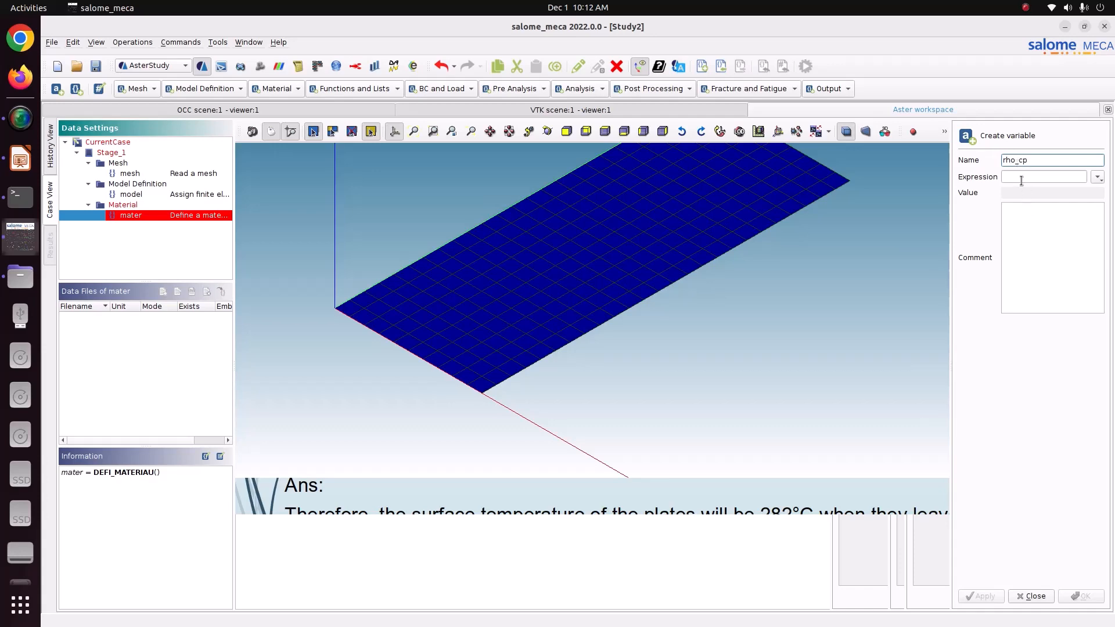
pyautogui.click(1021, 178)
pyautogui.click(20, 160)
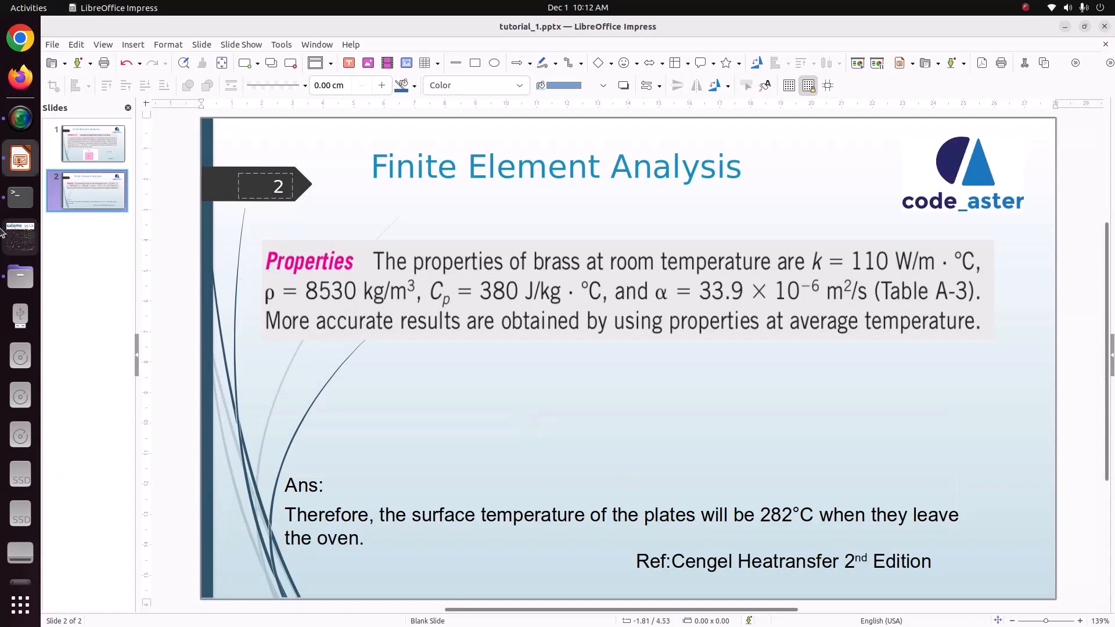
pyautogui.click(20, 236)
pyautogui.write('853')
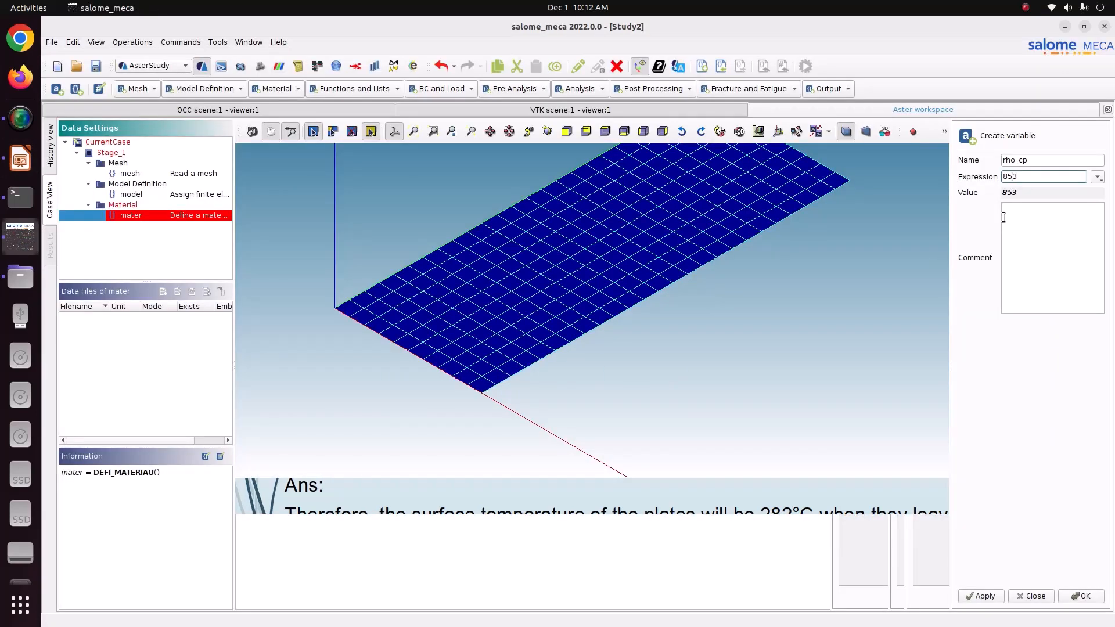
pyautogui.write('0*380')
pyautogui.moveTo(1036, 193); pyautogui.dragTo(996, 187)
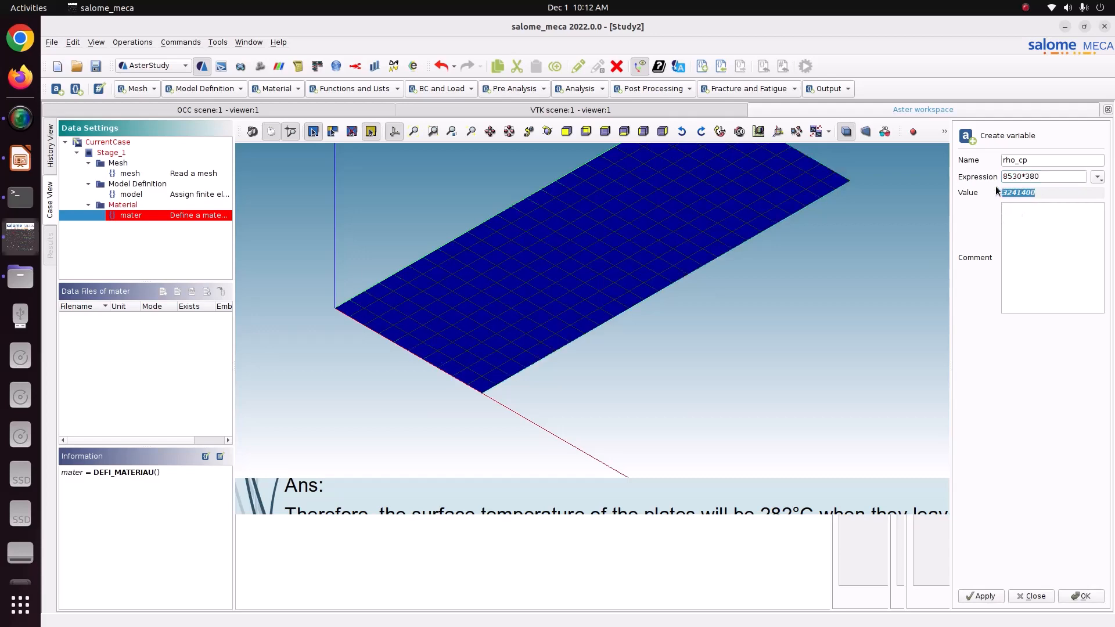
pyautogui.click(1083, 596)
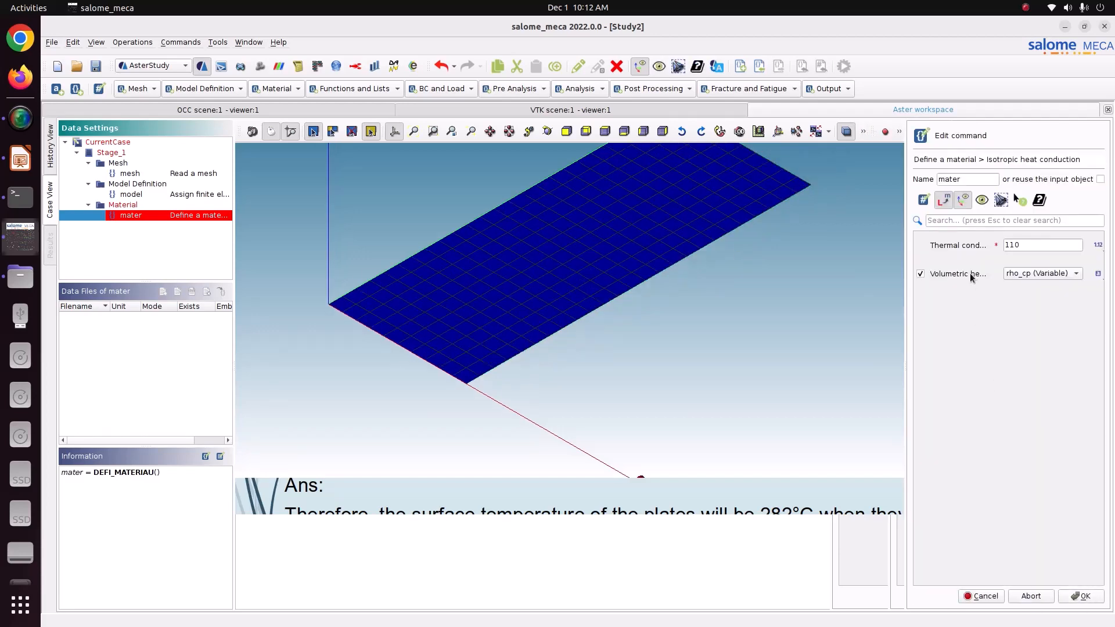
pyautogui.click(1089, 600)
pyautogui.click(992, 602)
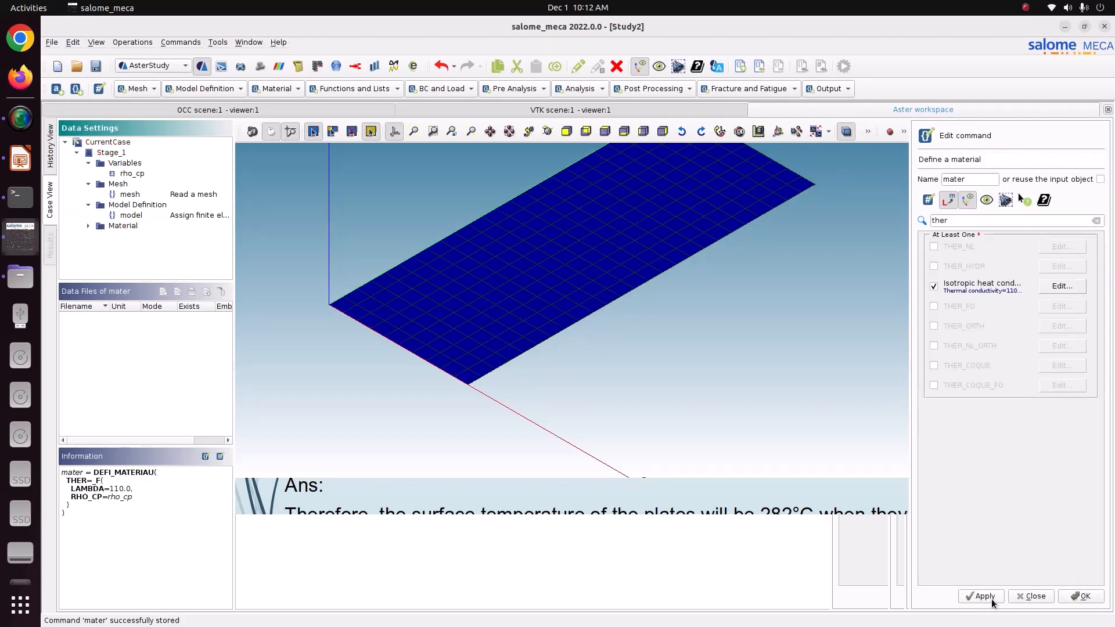
# Start a 'fieldmat' AFFE_MATERIAU command linked to MAILLAGE mesh and MODELE model.
pyautogui.click(1070, 598)
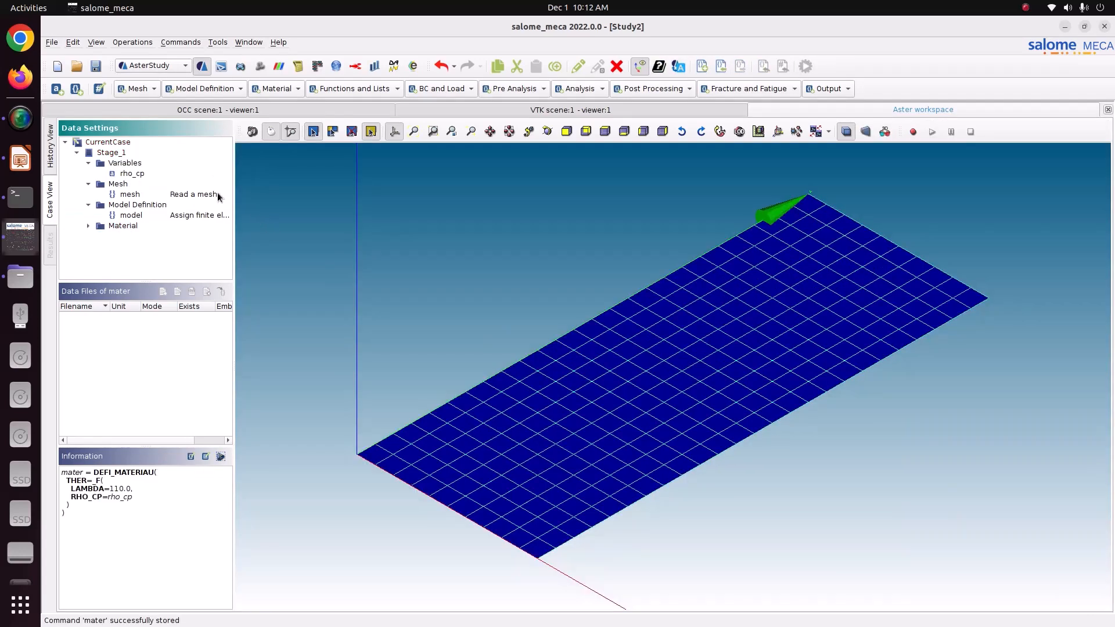
pyautogui.doubleClick(124, 225)
pyautogui.click(158, 236)
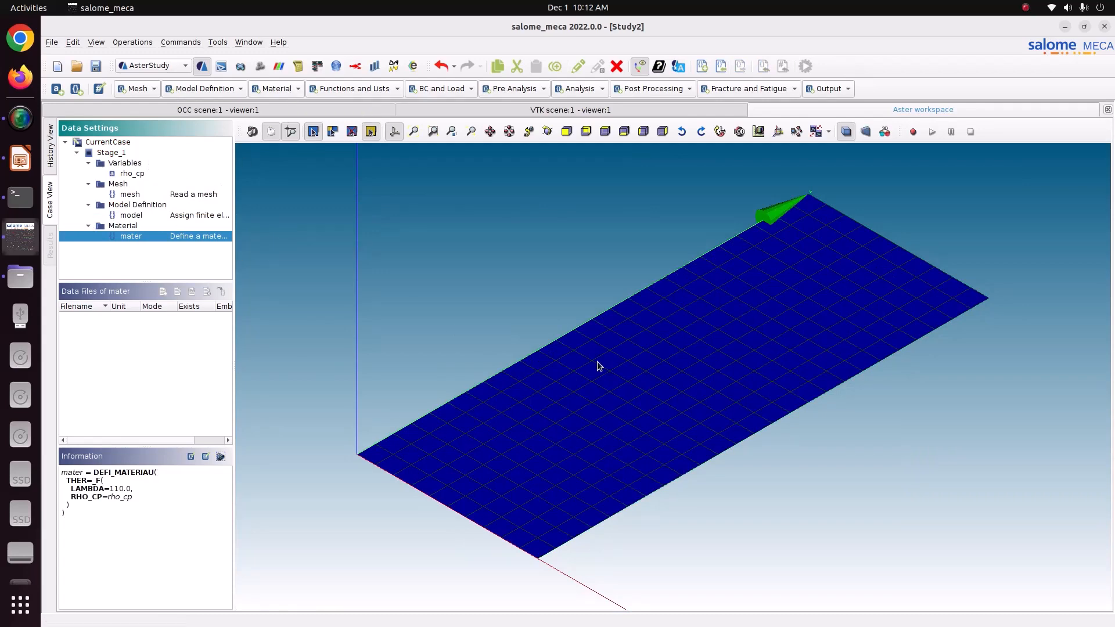
pyautogui.click(280, 87)
pyautogui.click(284, 97)
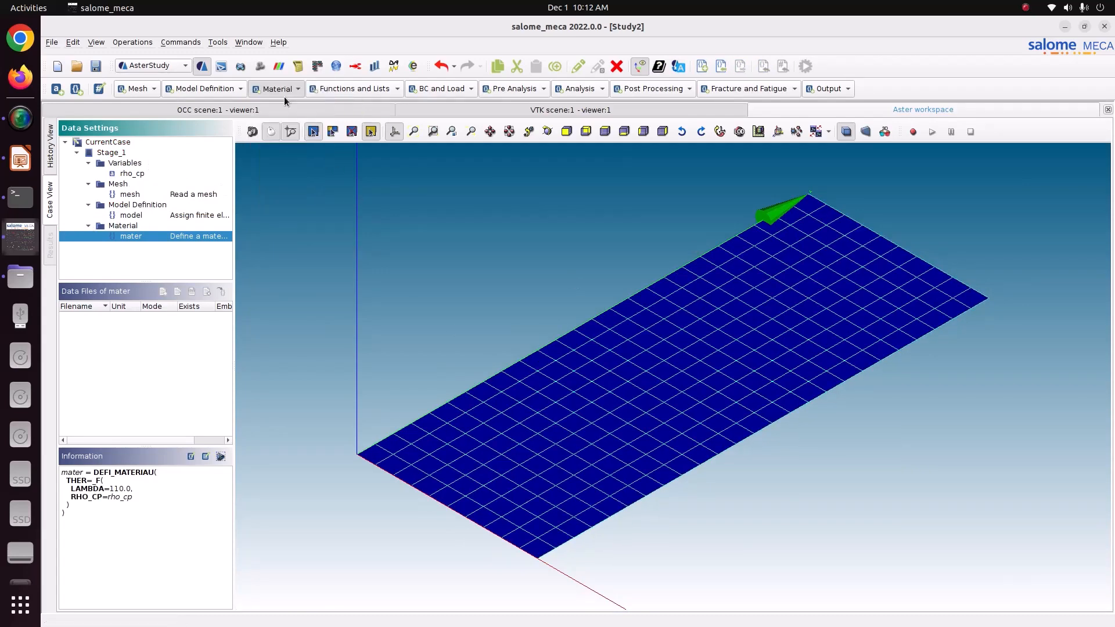
pyautogui.click(933, 248)
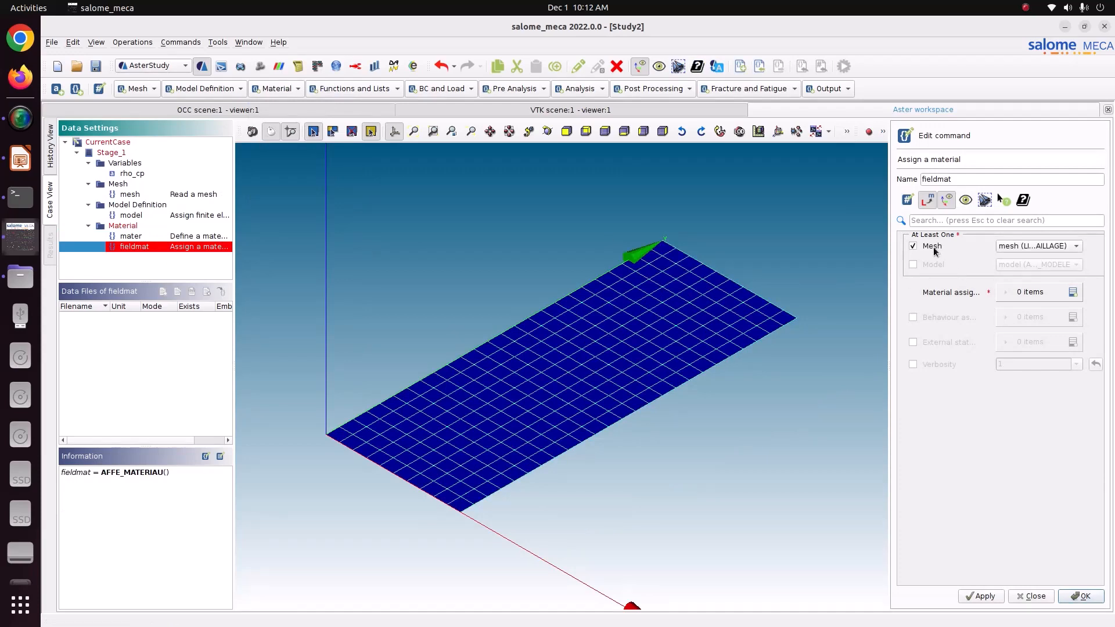
pyautogui.click(932, 264)
# Add an AFFE entry assigning mater everywhere (TOUT='OUI') and store fieldmat.
pyautogui.click(1073, 292)
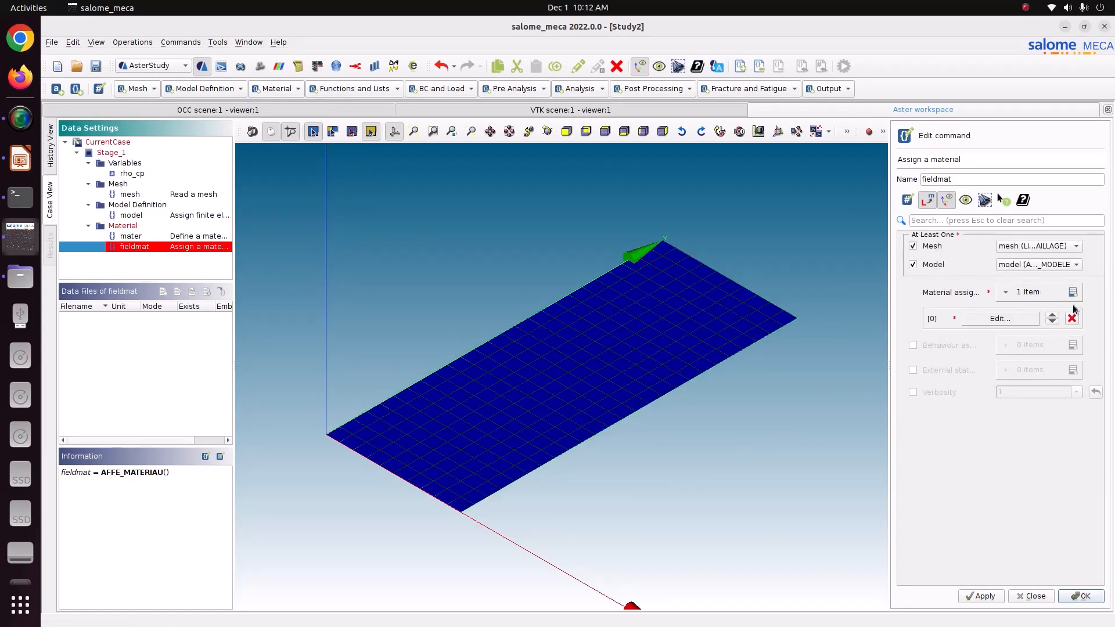
pyautogui.click(1018, 317)
pyautogui.click(947, 249)
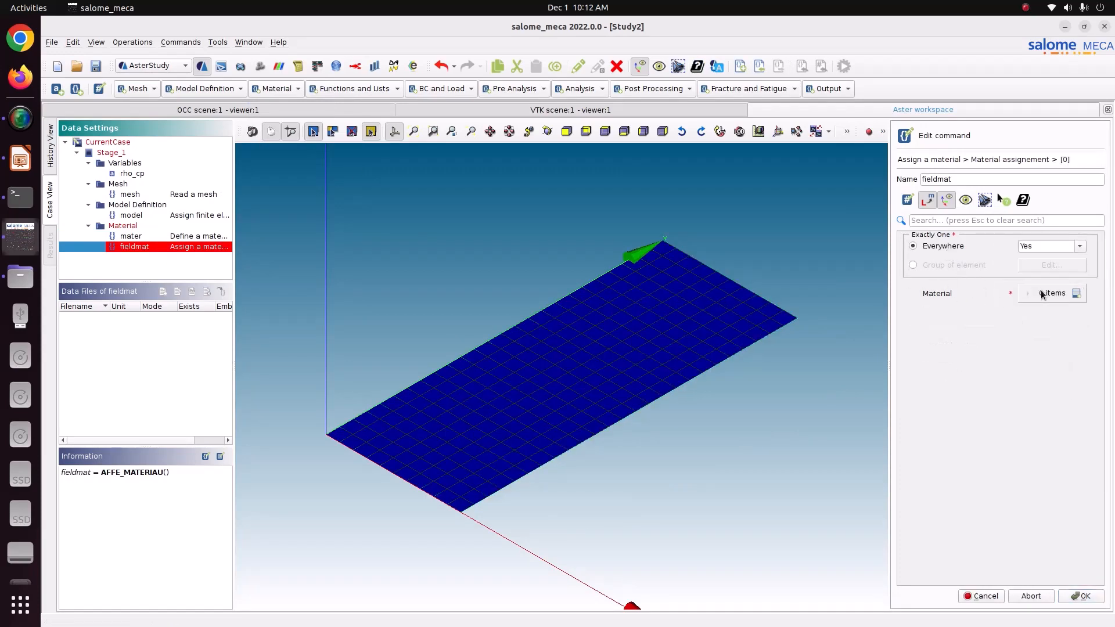
pyautogui.click(1076, 293)
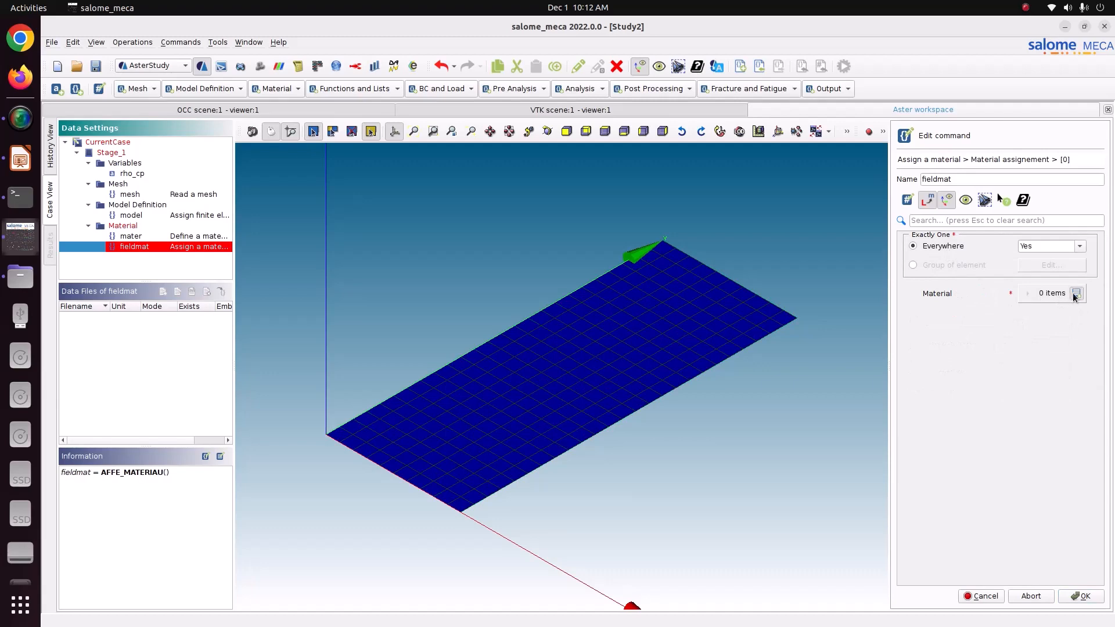
pyautogui.click(1080, 598)
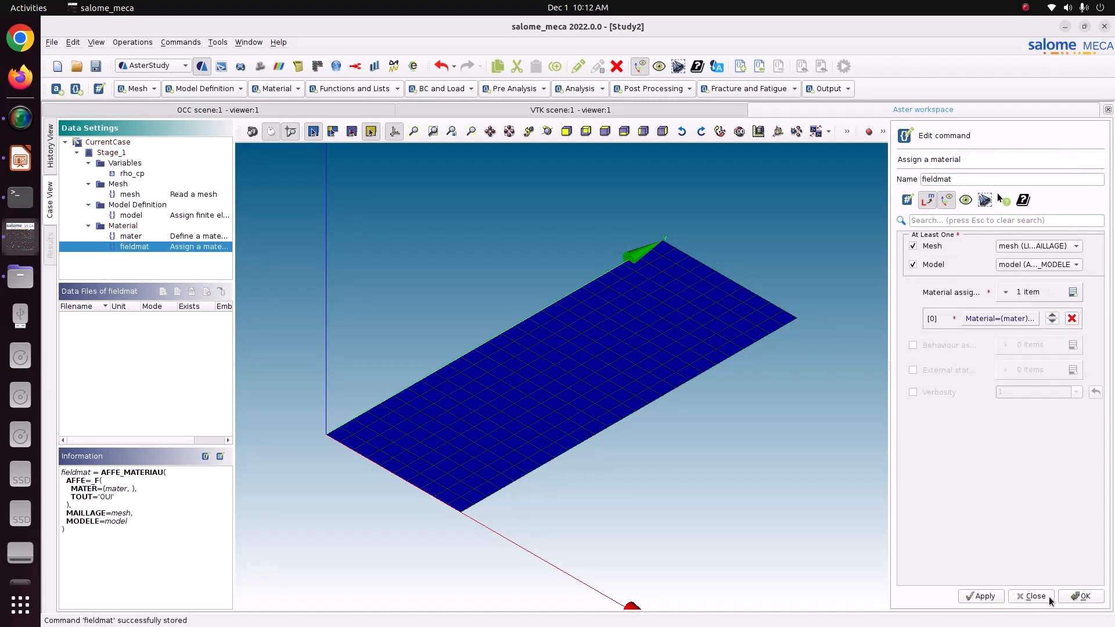
pyautogui.click(1081, 599)
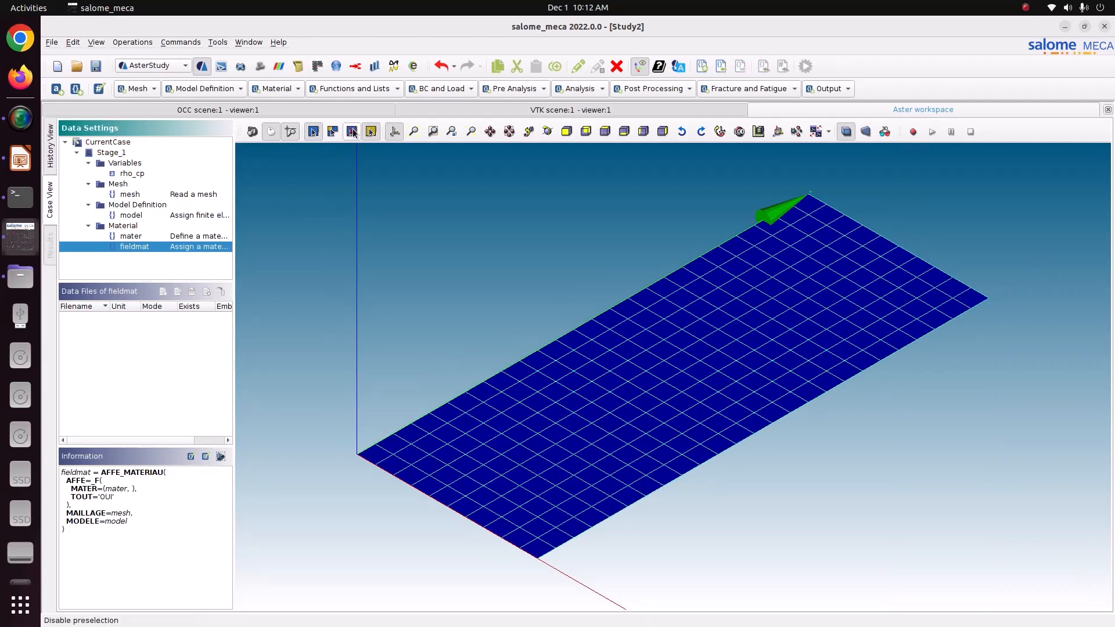
# Add a 'times' DEFI_LIST_INST and a 'listr' DEFI_LIST_REEL to Functions and Lists.
pyautogui.click(359, 88)
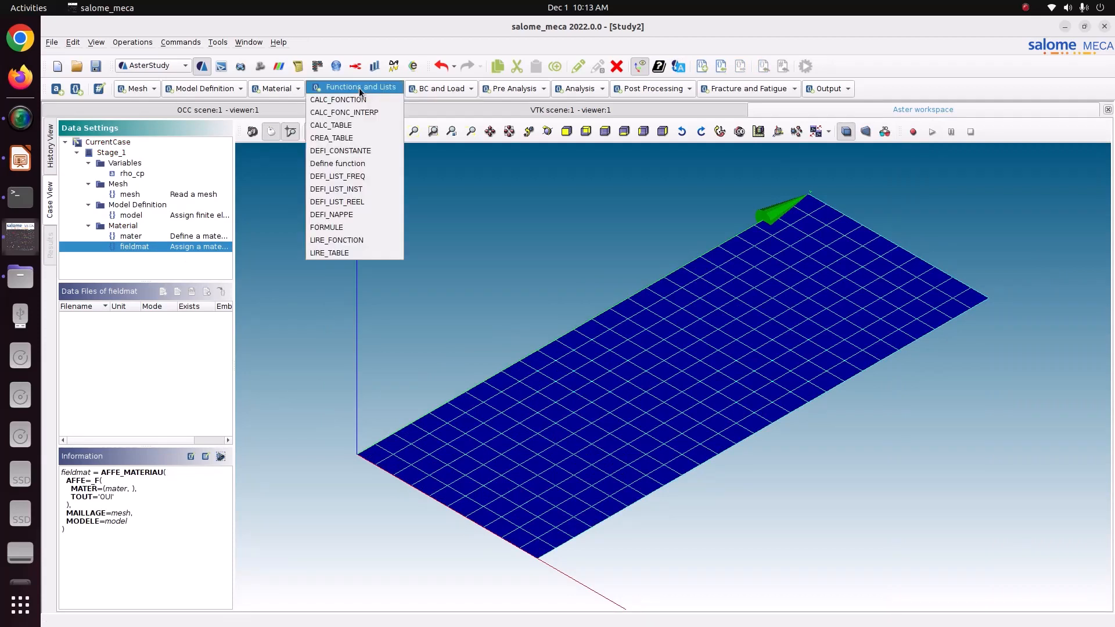
pyautogui.click(337, 191)
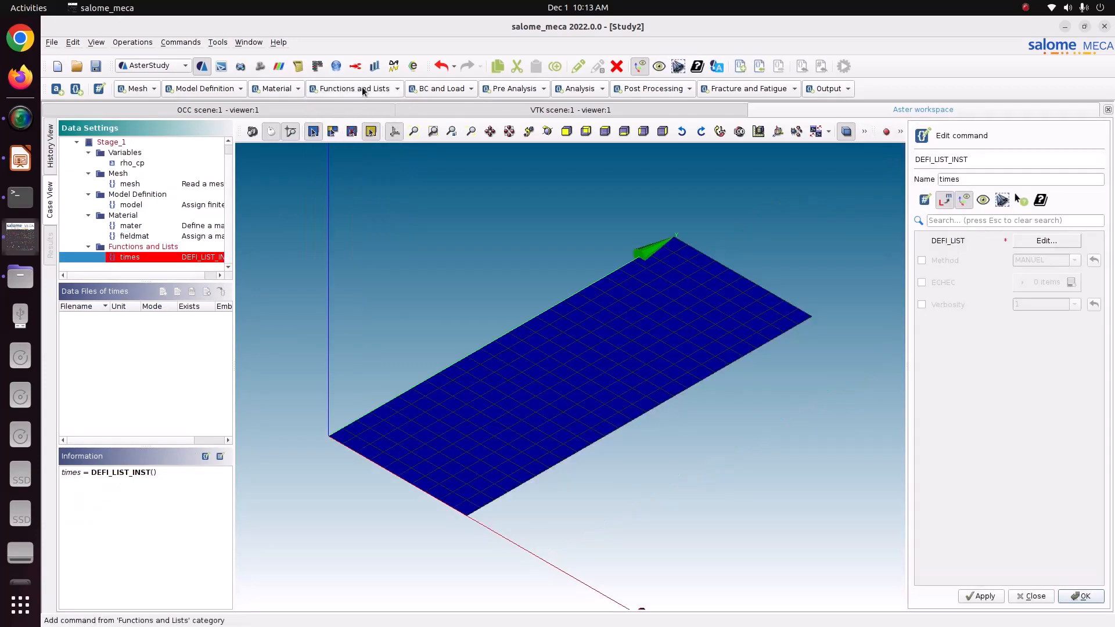
pyautogui.click(362, 88)
pyautogui.click(371, 201)
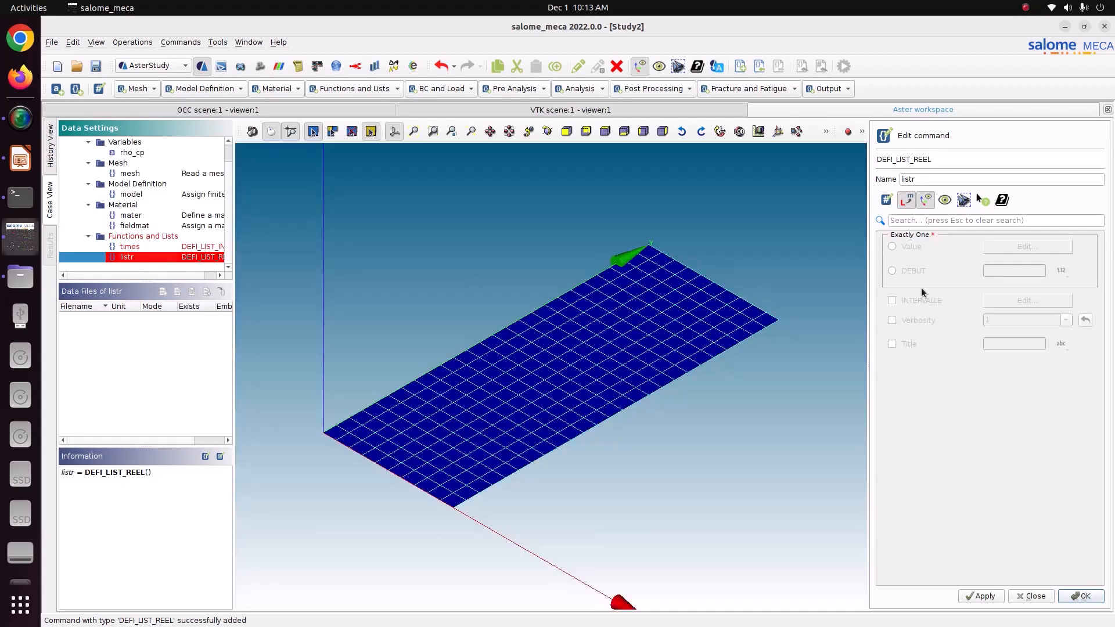
# Give listr a DEBUT start and an interval table, then show the oven-heating problem slide.
pyautogui.click(910, 276)
pyautogui.click(1039, 270)
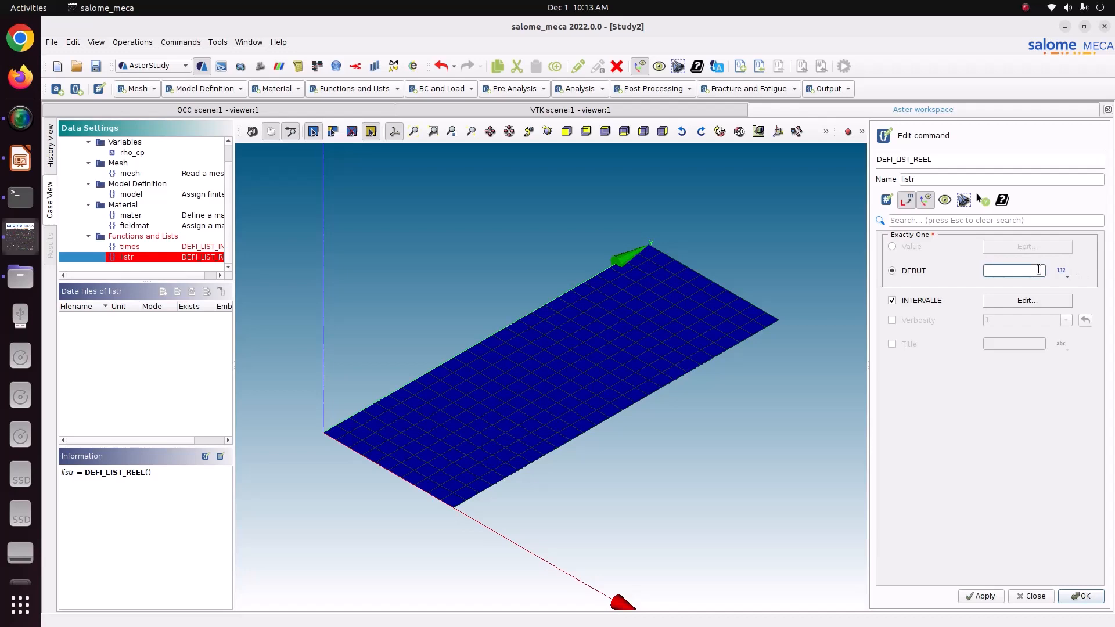
pyautogui.click(1037, 299)
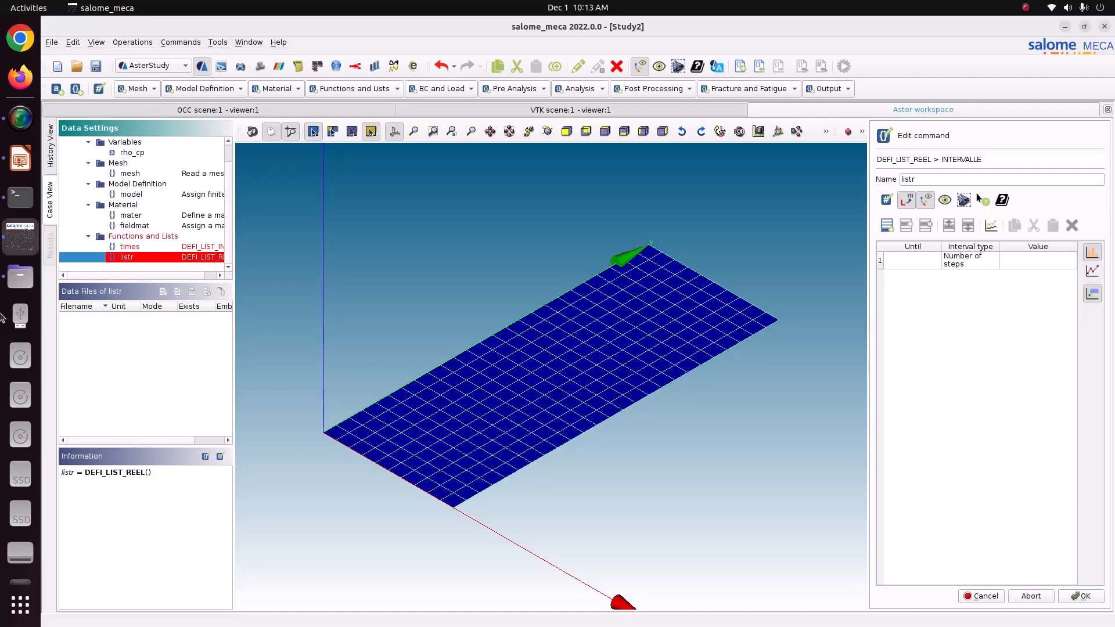
pyautogui.click(21, 159)
pyautogui.press('pageup')
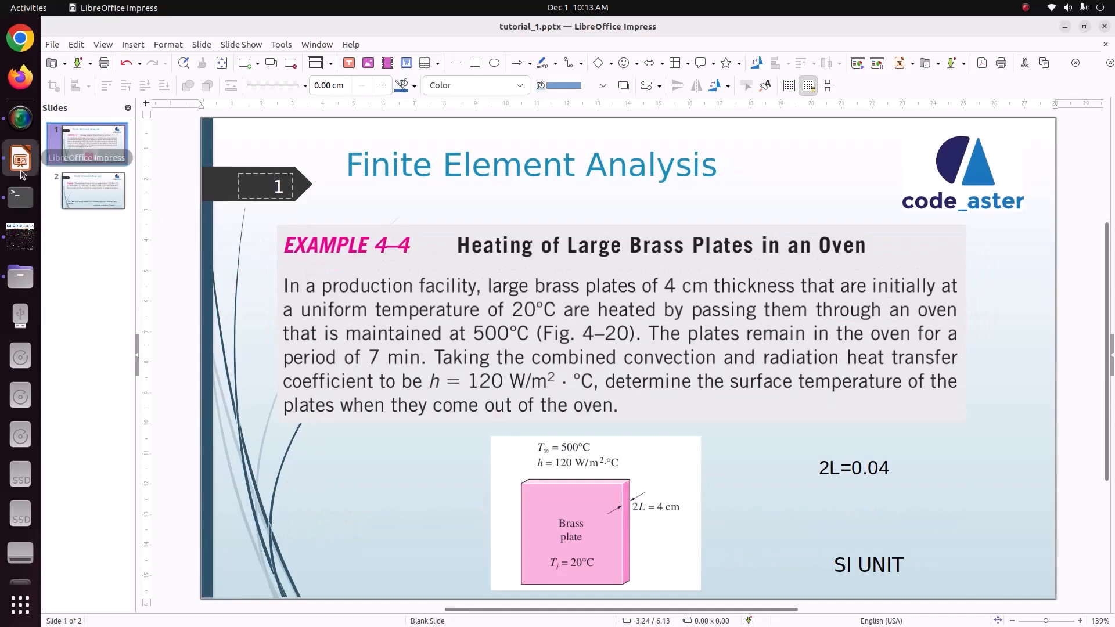
# Return to Salome-Meca and begin editing the Until cell of listr's first interval.
pyautogui.click(21, 239)
pyautogui.doubleClick(898, 254)
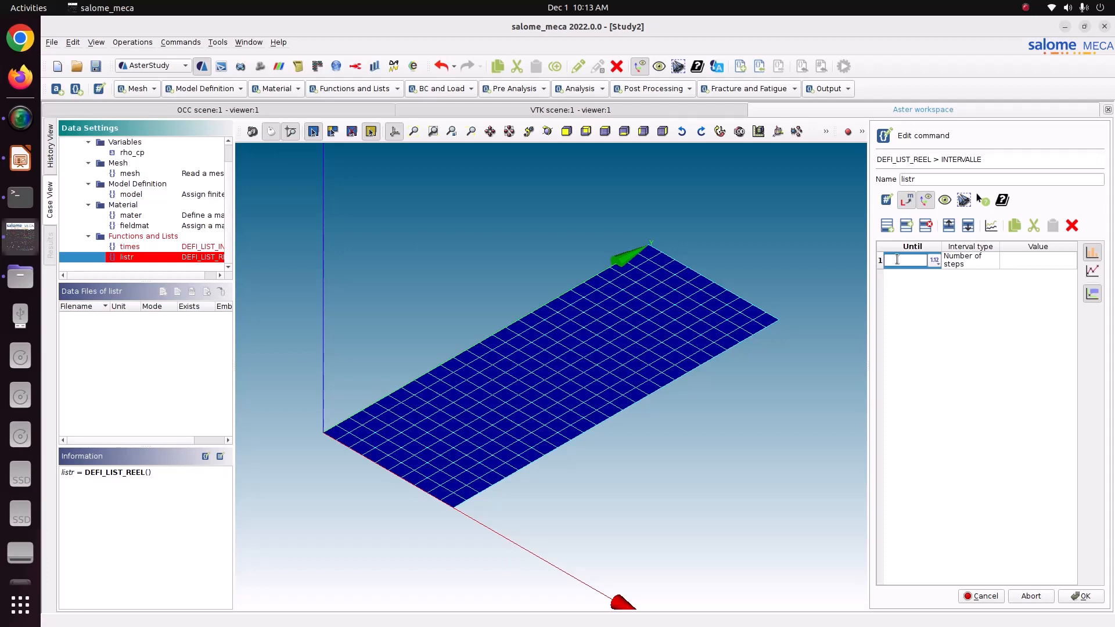
# Make listr's first interval run until 420 with step length 1.
pyautogui.write('20')
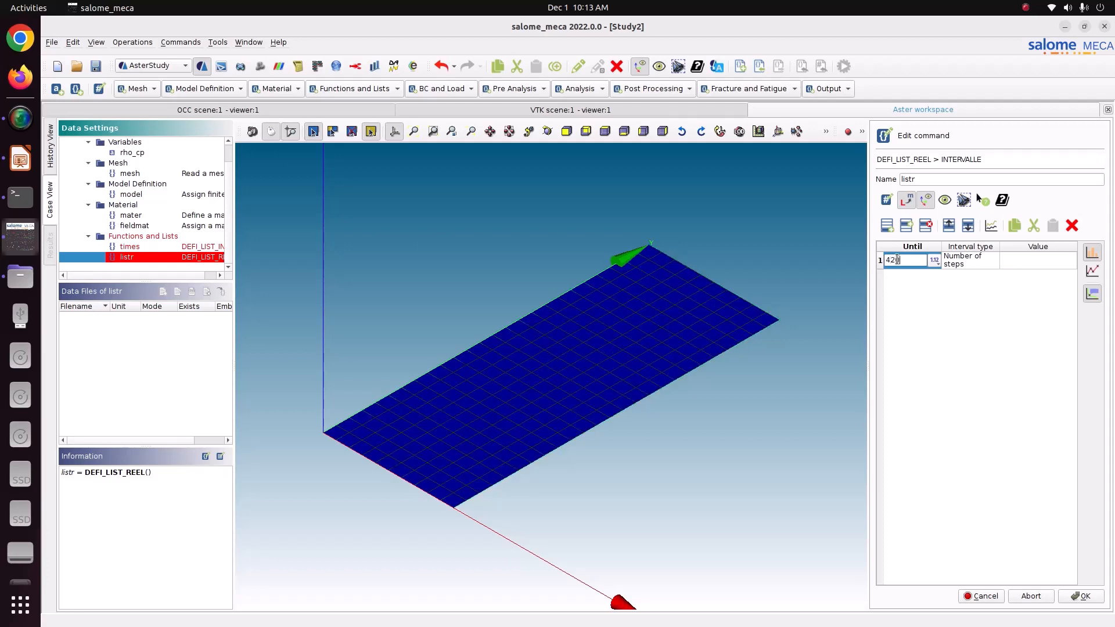
pyautogui.moveTo(913, 261); pyautogui.dragTo(875, 252)
pyautogui.click(1005, 261)
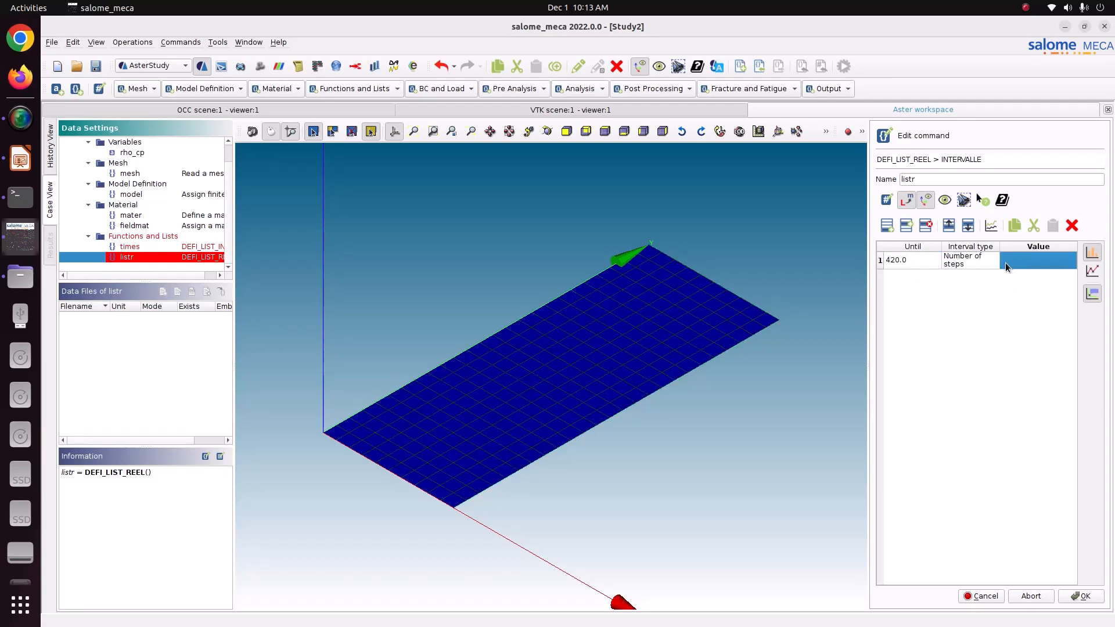
pyautogui.click(981, 260)
pyautogui.click(982, 260)
pyautogui.click(981, 260)
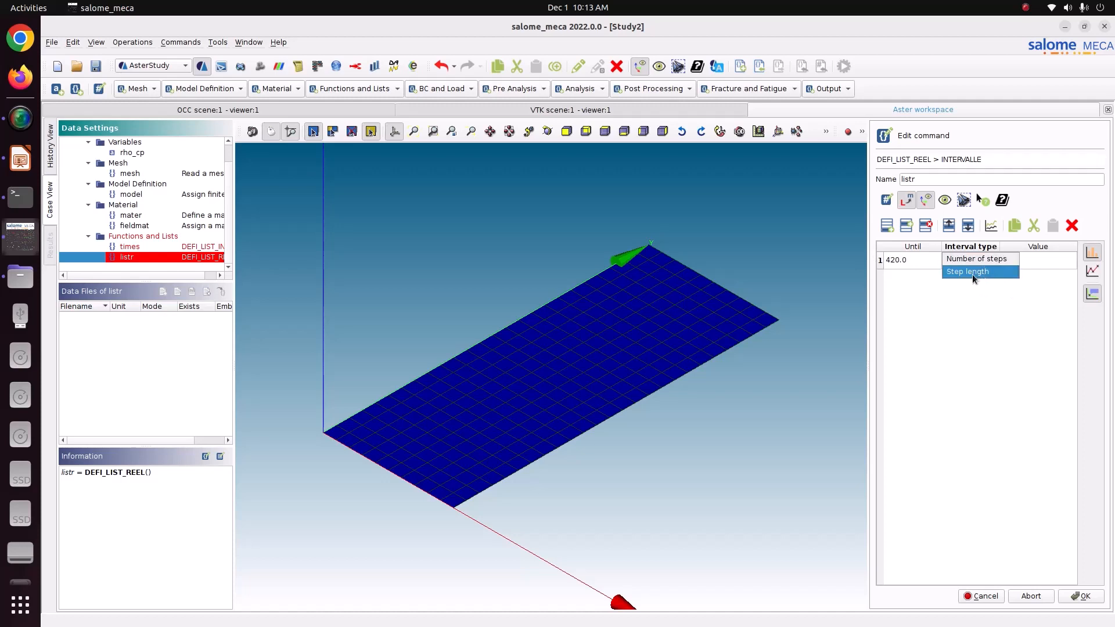
pyautogui.click(972, 273)
pyautogui.click(1023, 264)
pyautogui.write('1')
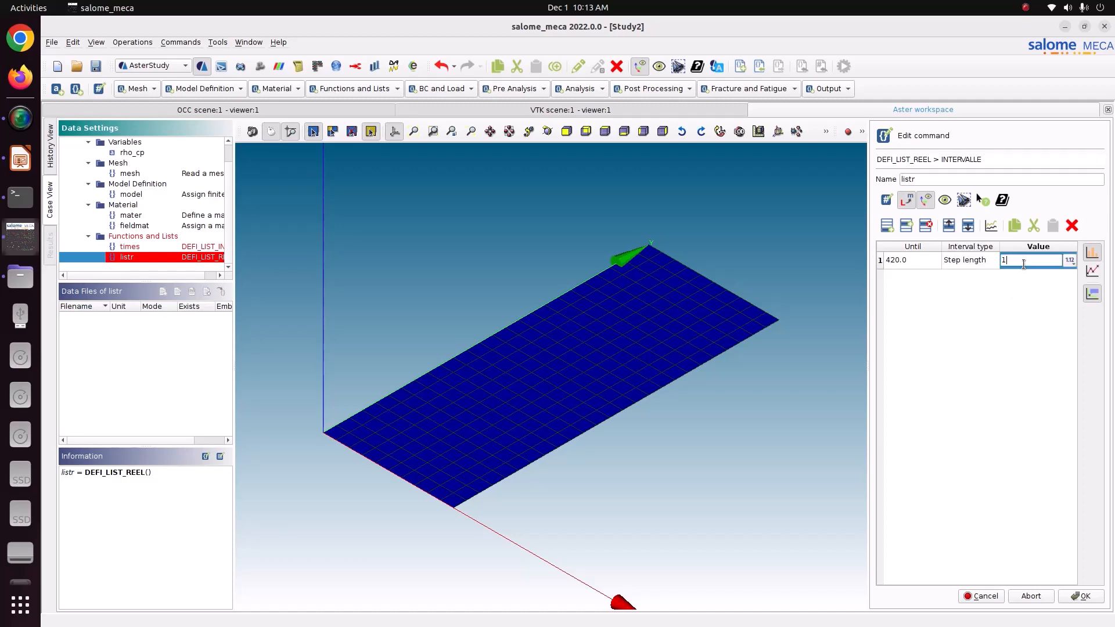
pyautogui.press('Return')
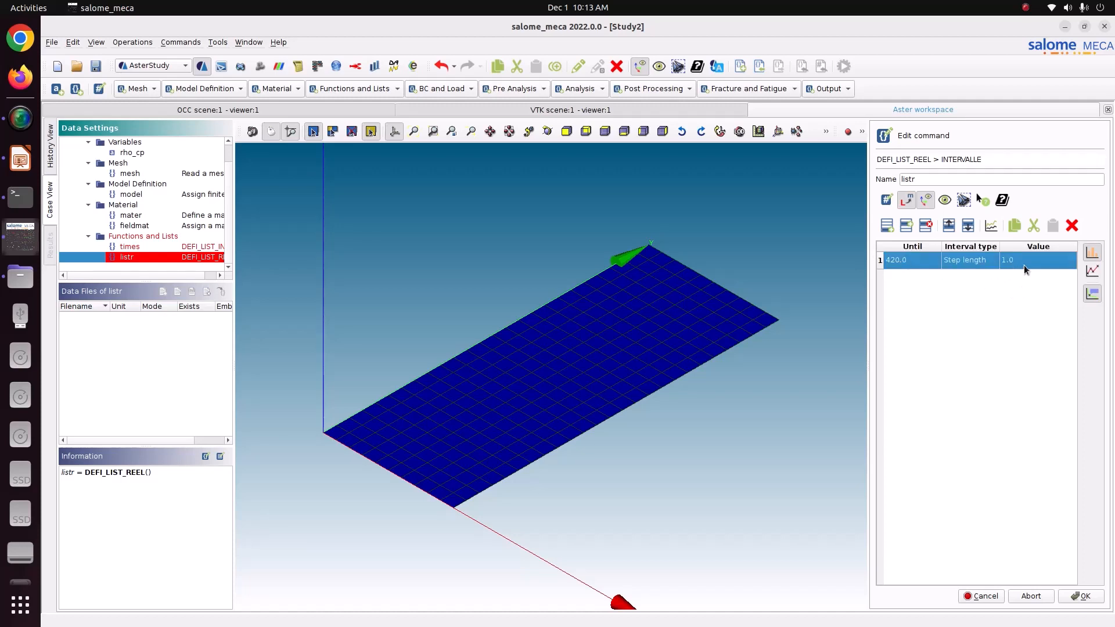
# Check the interval plot, set DEBUT to 0 and store the listr command.
pyautogui.click(991, 225)
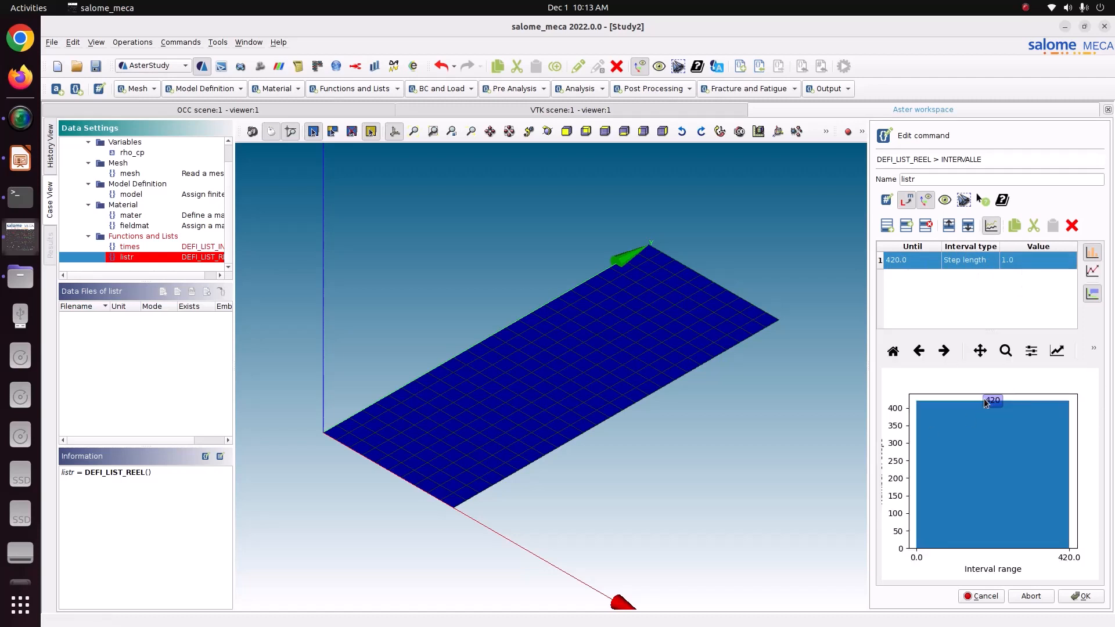
pyautogui.click(1079, 596)
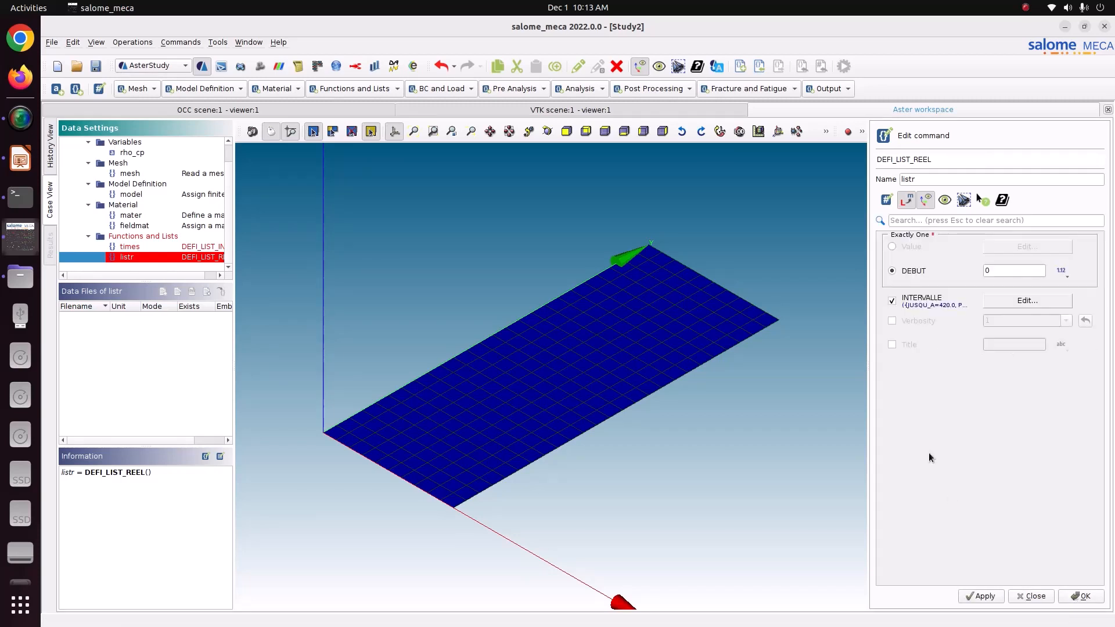
pyautogui.click(985, 596)
pyautogui.click(1091, 601)
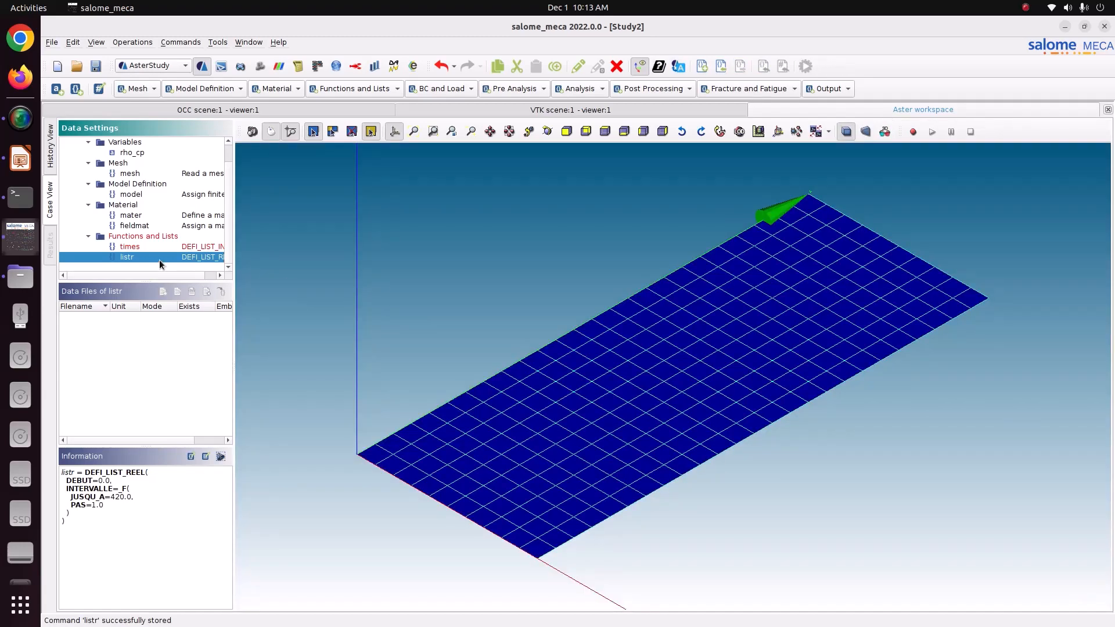
pyautogui.click(156, 247)
# Edit the times DEFI_LIST_INST to use method AUTO with listr as the time step list, and store it.
pyautogui.doubleClick(155, 246)
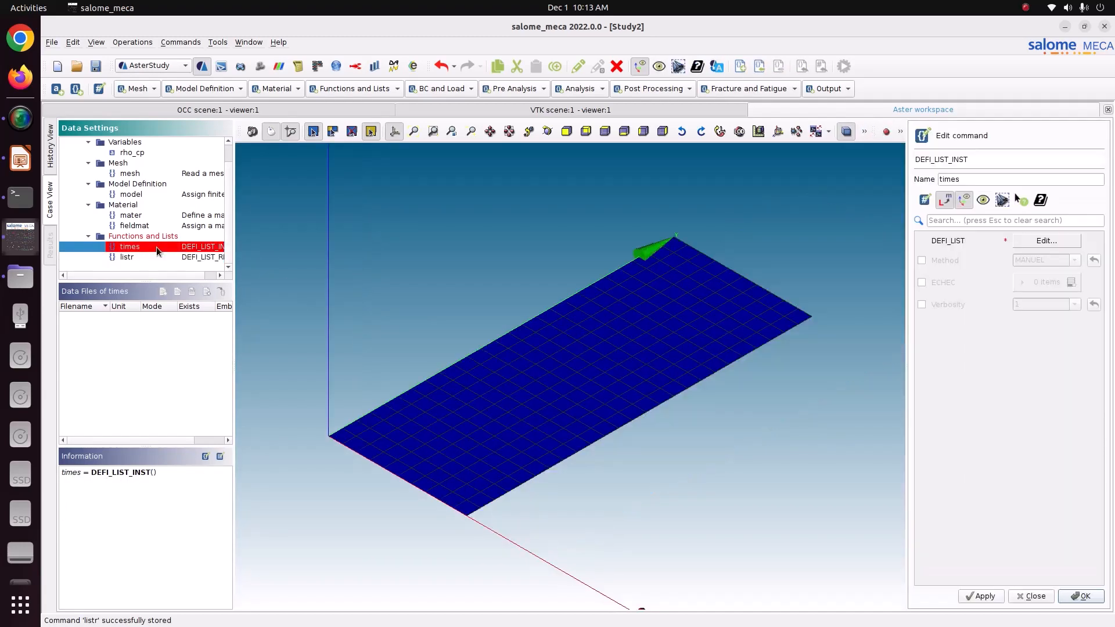
pyautogui.click(940, 260)
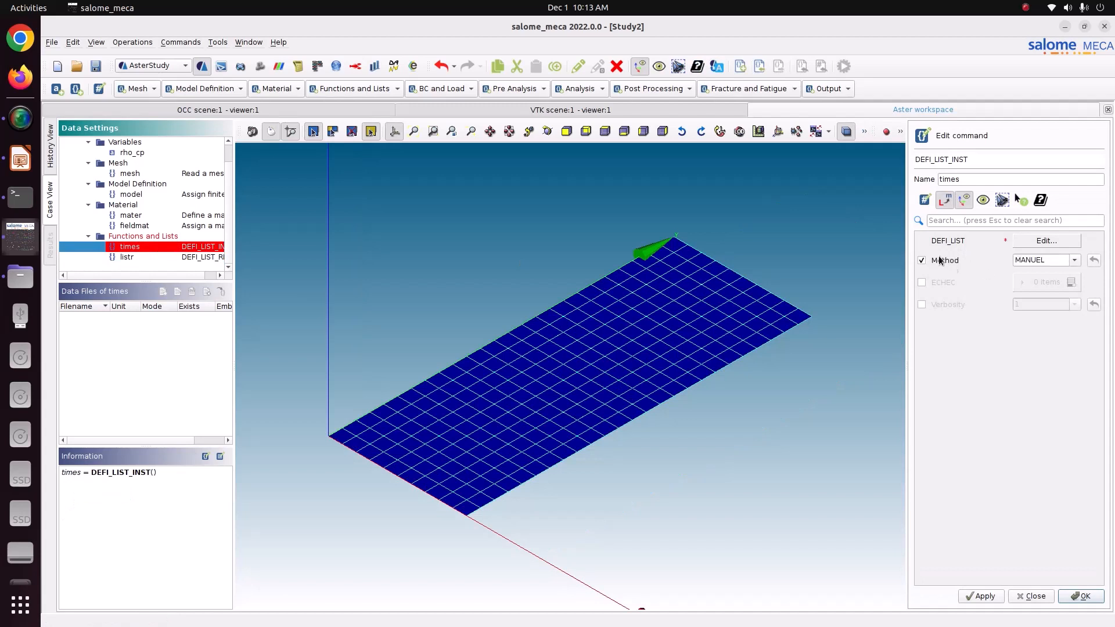
pyautogui.click(1069, 263)
pyautogui.click(1060, 282)
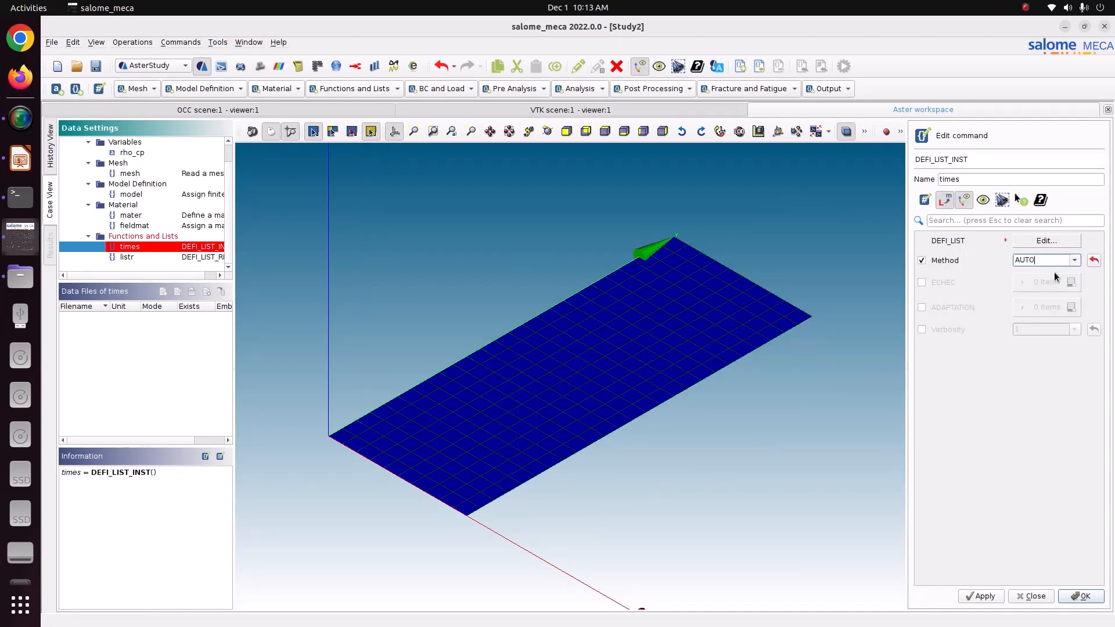
pyautogui.click(1054, 242)
pyautogui.click(921, 266)
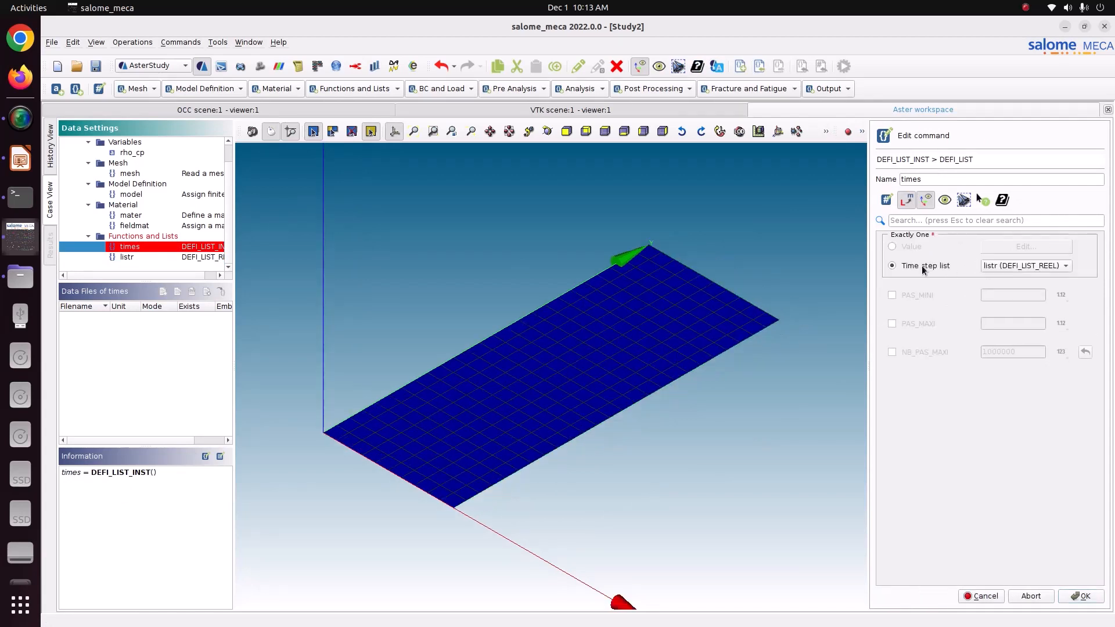
pyautogui.click(1073, 598)
pyautogui.click(991, 598)
pyautogui.click(1067, 598)
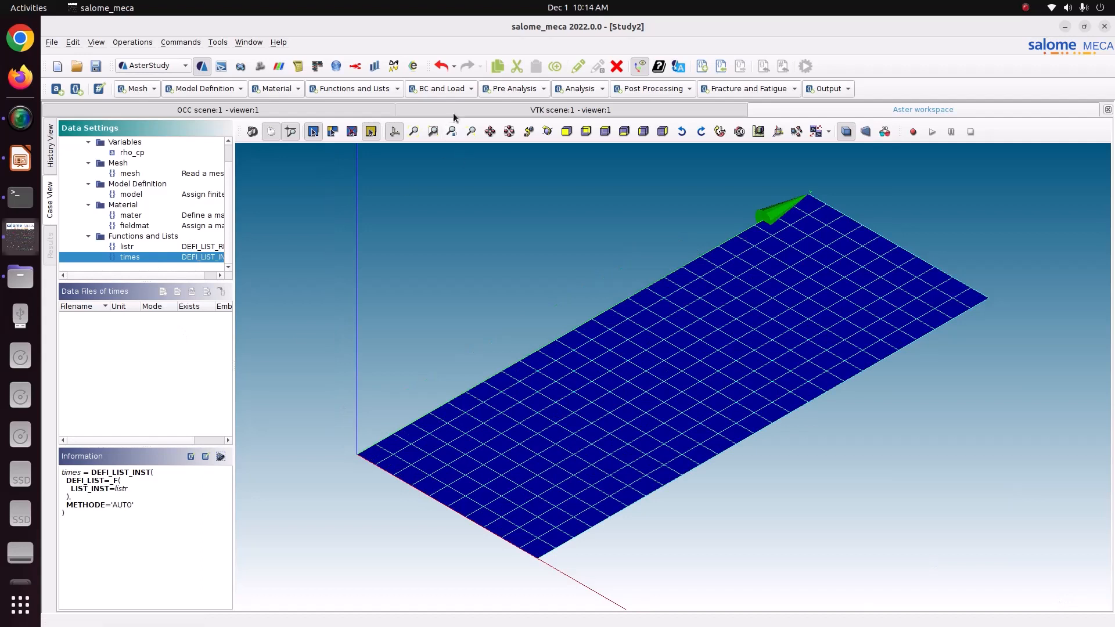
# Add a thermal load with one ECHANGE heat exchange entry applied to the heating group.
pyautogui.click(452, 91)
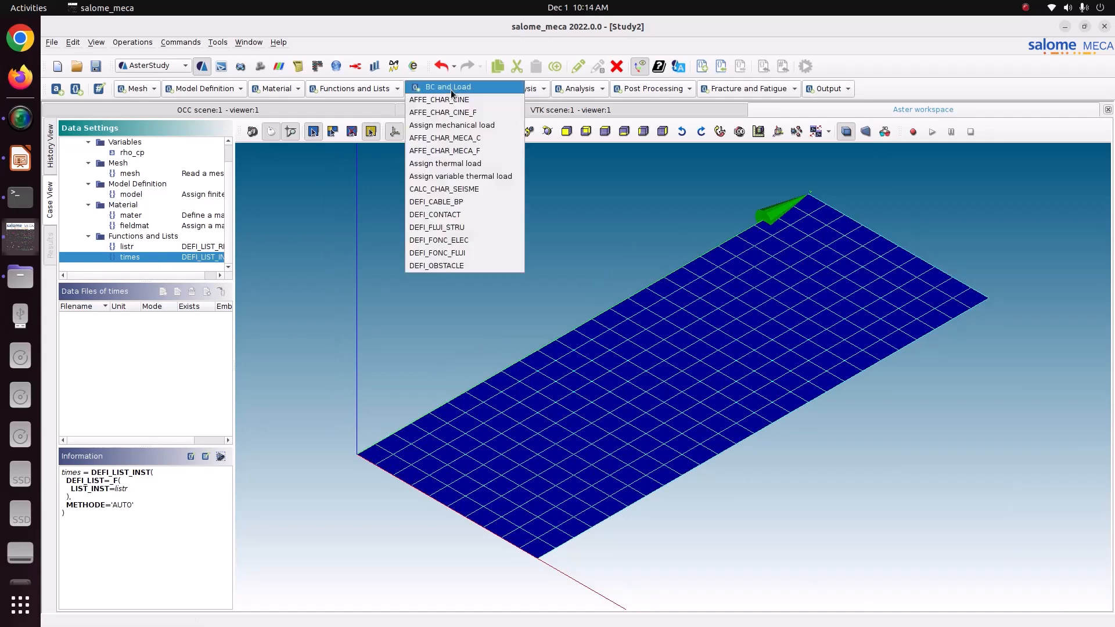
pyautogui.click(448, 165)
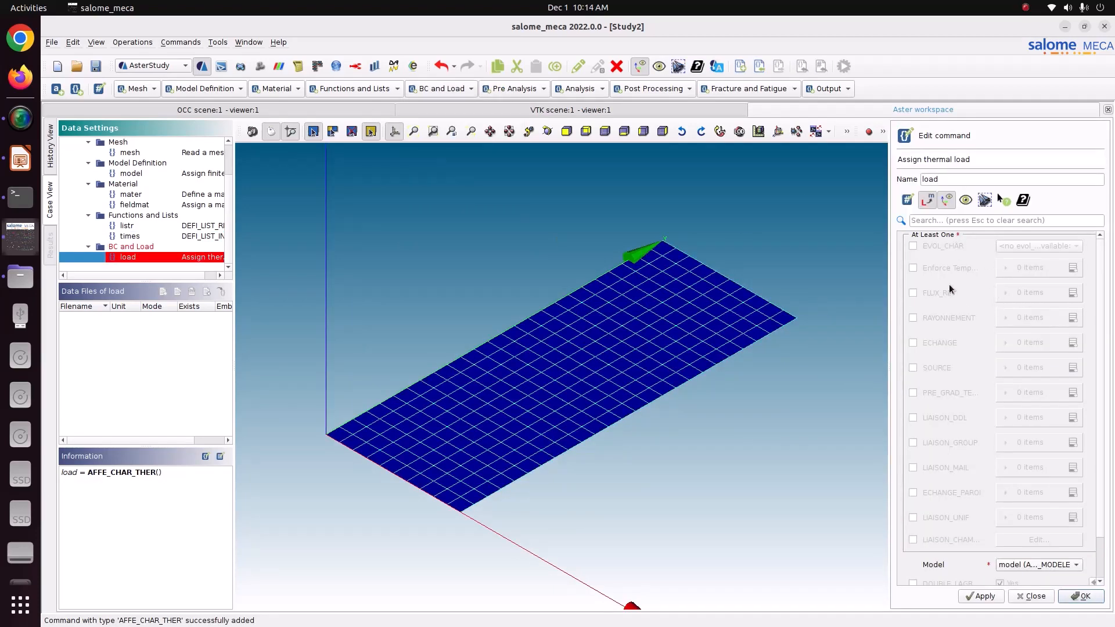
pyautogui.click(939, 342)
pyautogui.click(1073, 343)
pyautogui.click(998, 368)
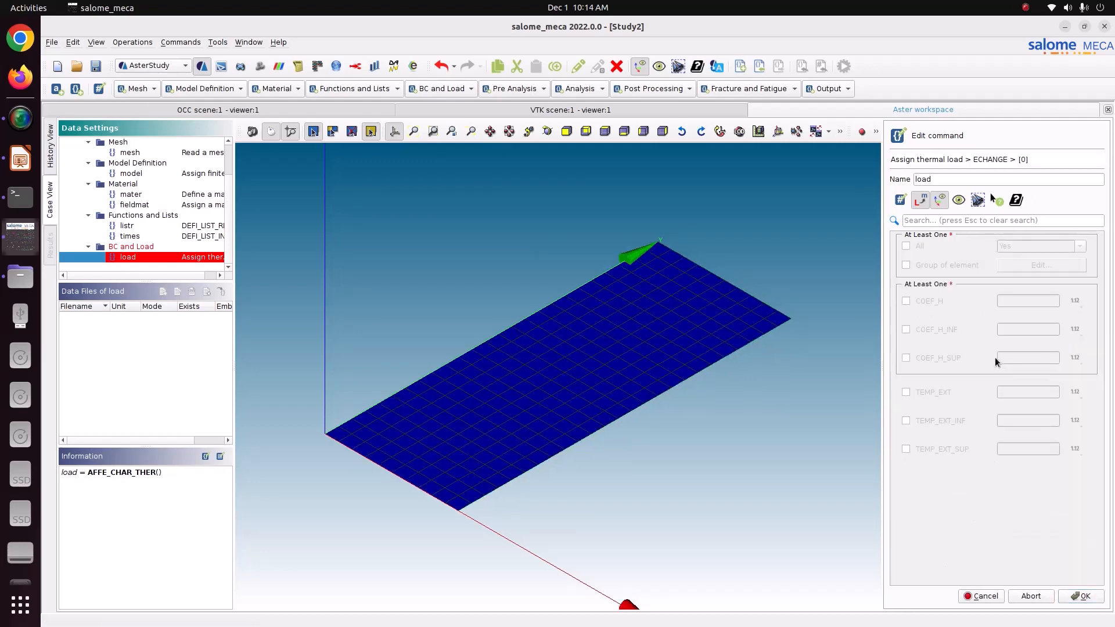
pyautogui.click(906, 266)
pyautogui.click(1035, 267)
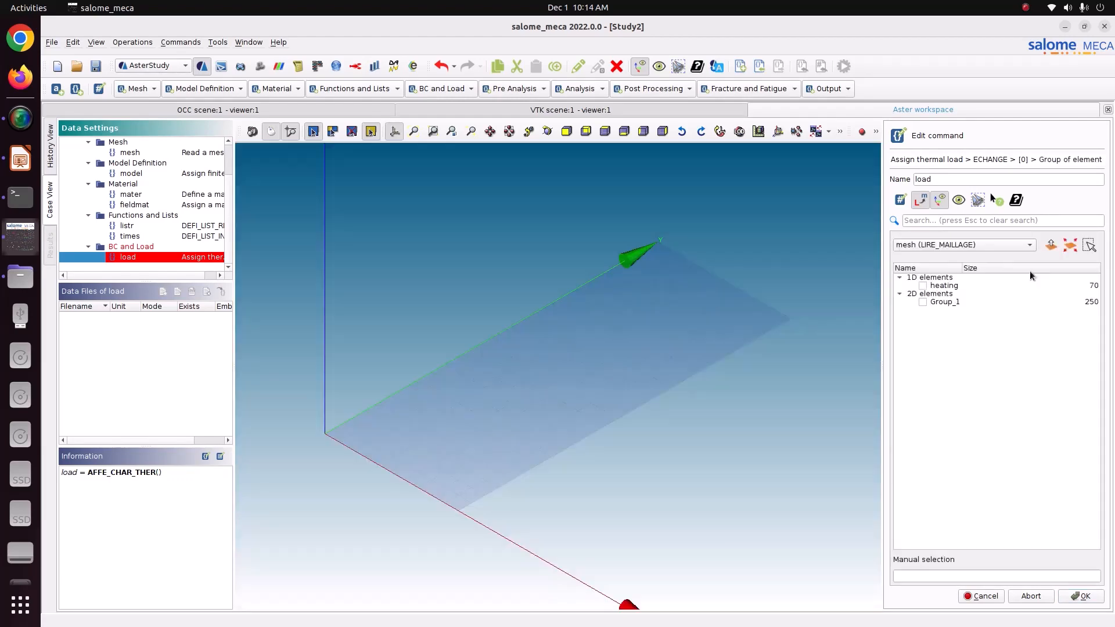
pyautogui.click(922, 285)
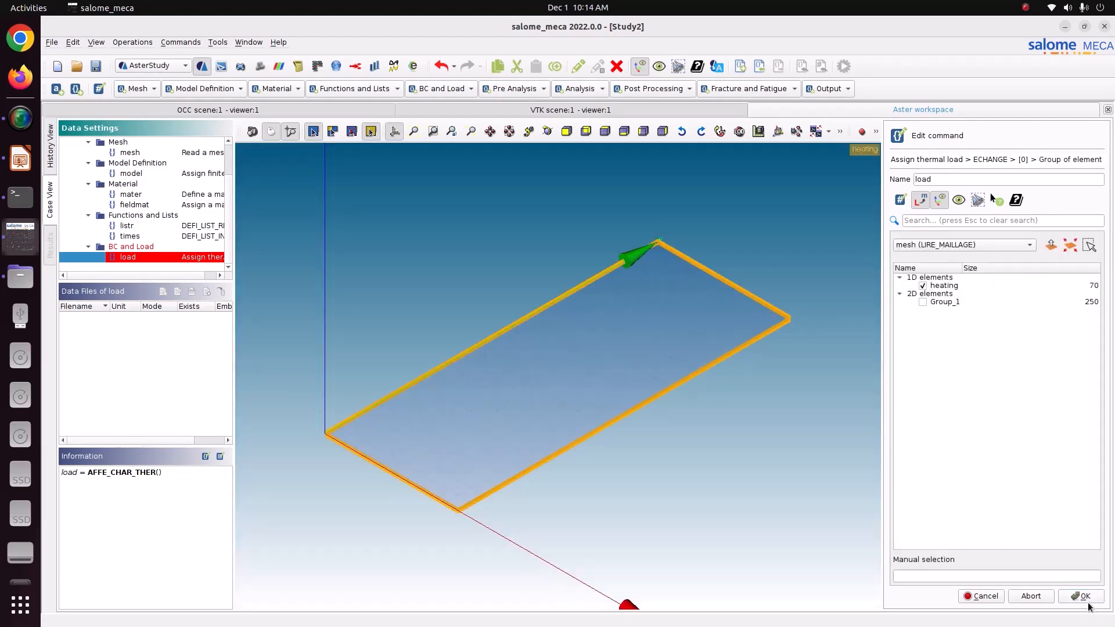
pyautogui.click(1081, 597)
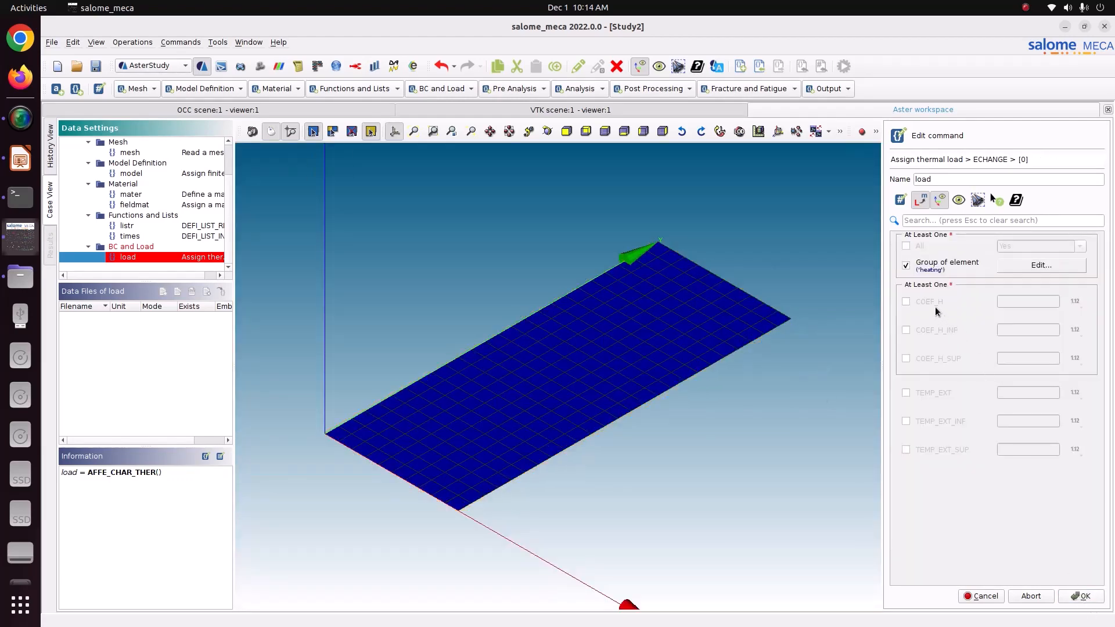
# Set COEF_H to 120 and TEMP_EXT to 500, then store the 'load' command.
pyautogui.click(20, 158)
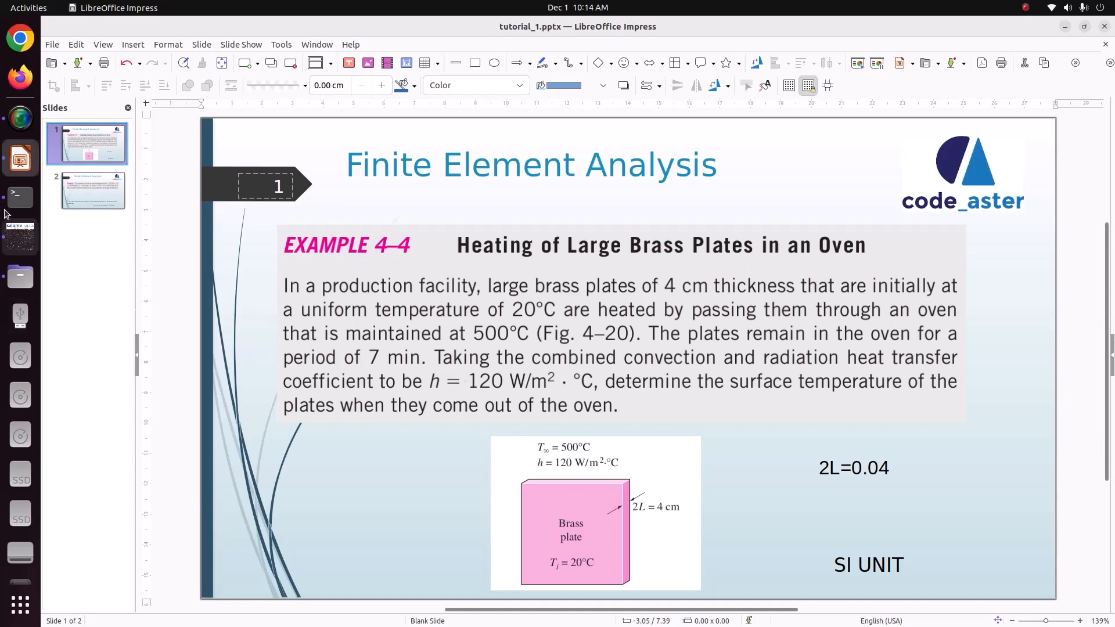
pyautogui.click(20, 235)
pyautogui.click(1016, 302)
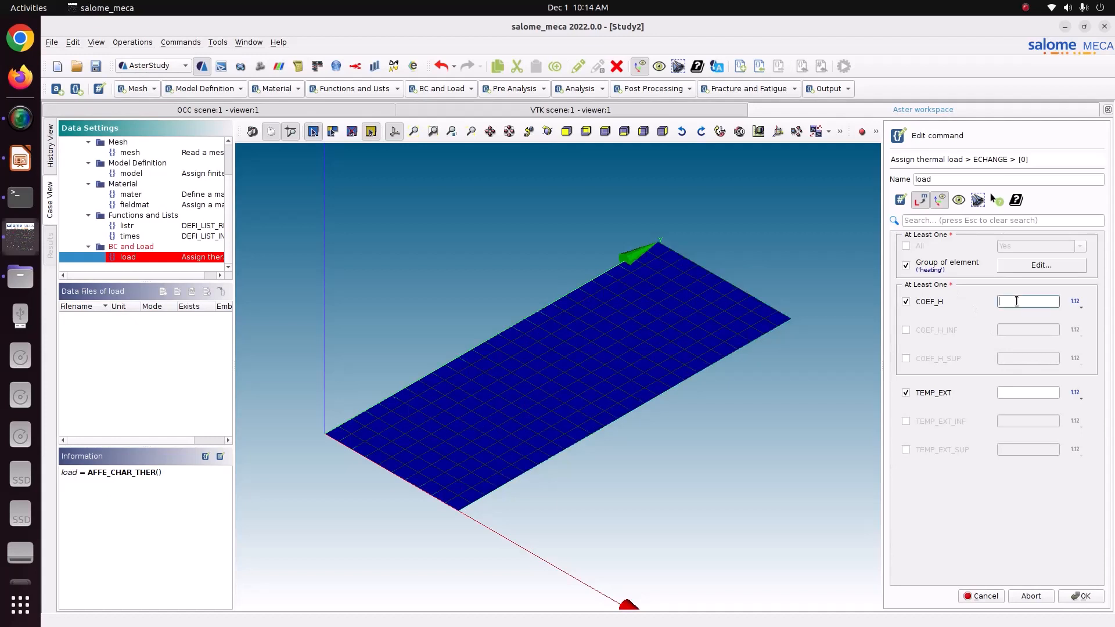
pyautogui.write('120')
pyautogui.click(1026, 392)
pyautogui.click(1081, 597)
pyautogui.click(998, 595)
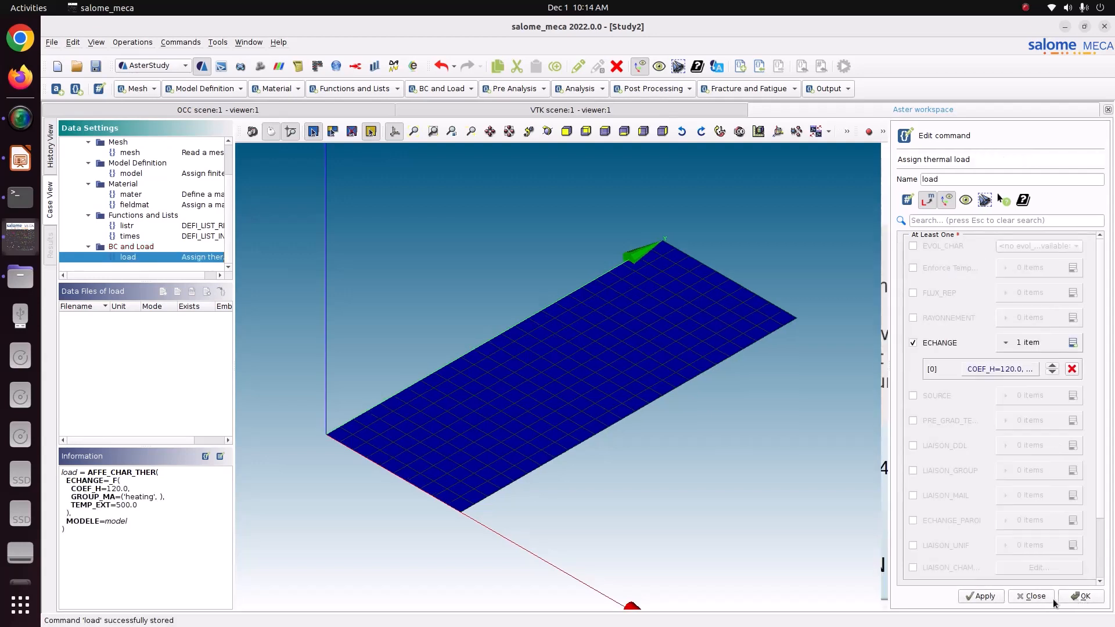
pyautogui.click(1072, 595)
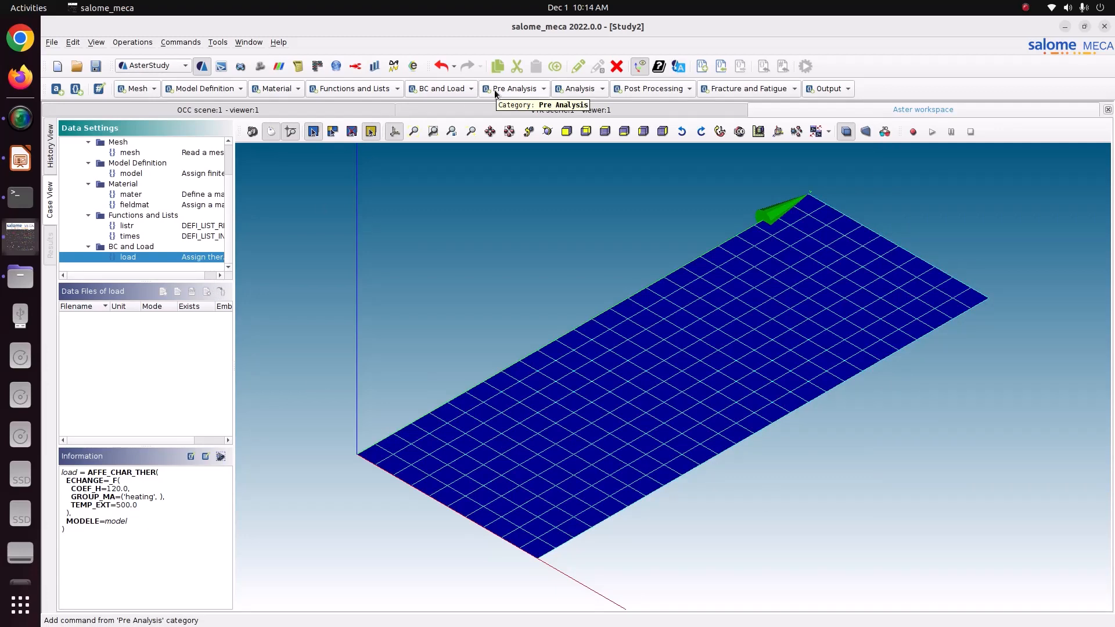
# Add a linear thermal analysis with 'load' as its loads entry.
pyautogui.click(568, 91)
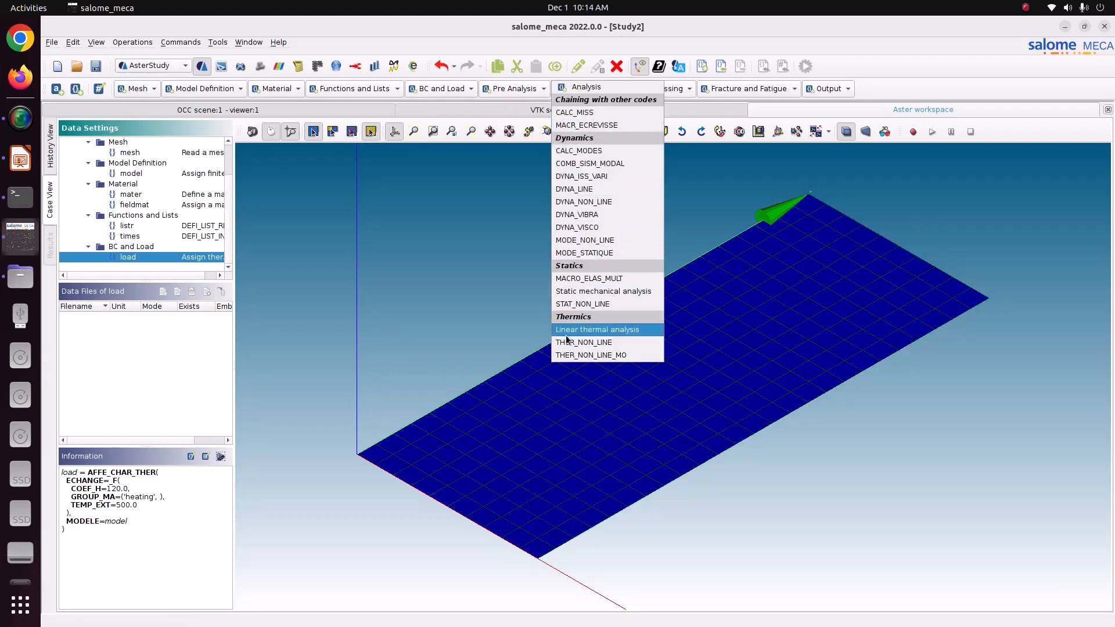
pyautogui.click(582, 329)
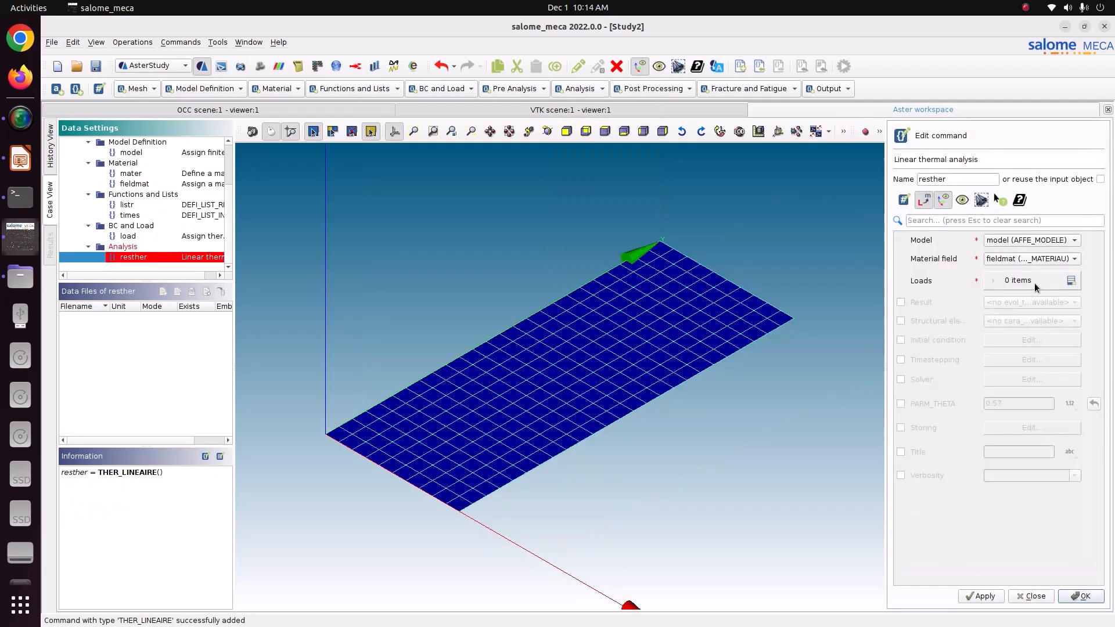
pyautogui.click(1071, 280)
pyautogui.click(993, 307)
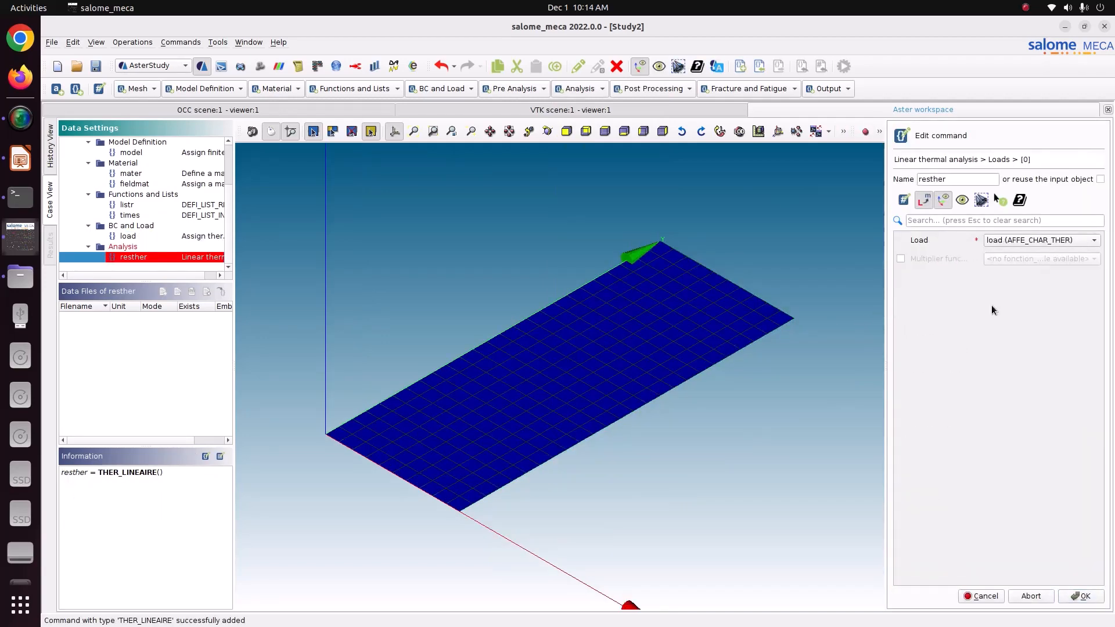
pyautogui.click(1072, 593)
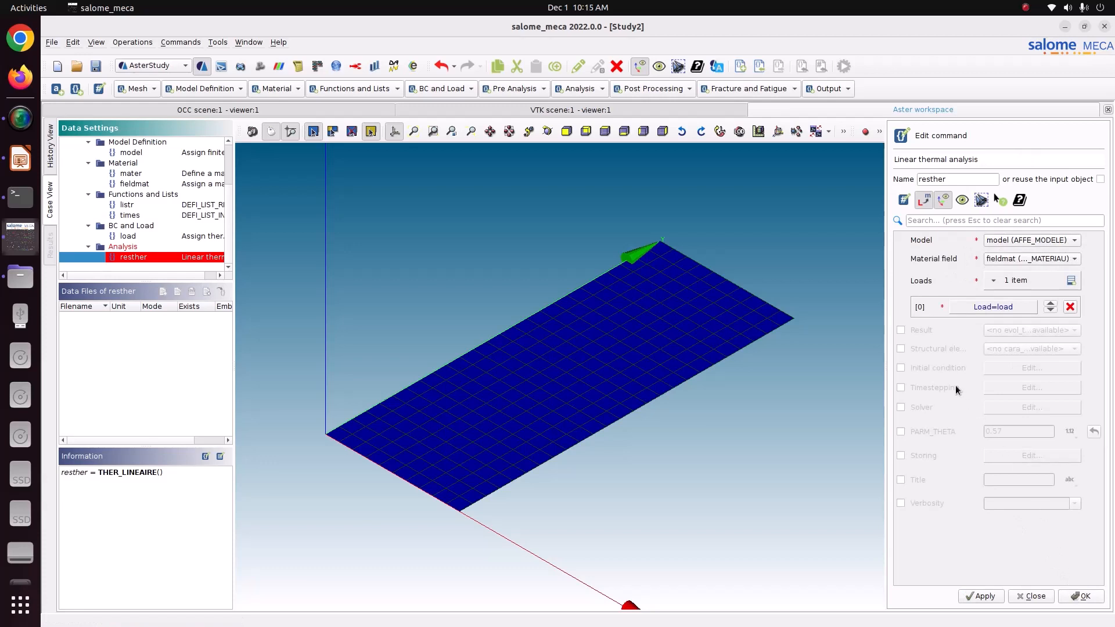
# Enable initial condition and timestepping, setting a uniform initial temperature of 20.
pyautogui.click(932, 367)
pyautogui.click(919, 387)
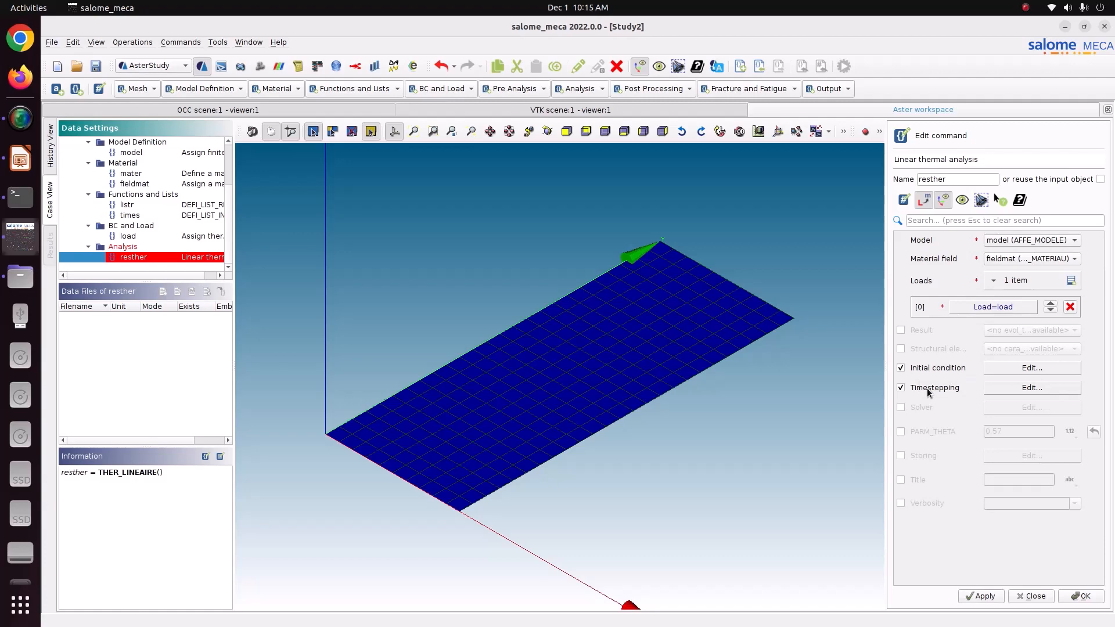
pyautogui.click(1041, 370)
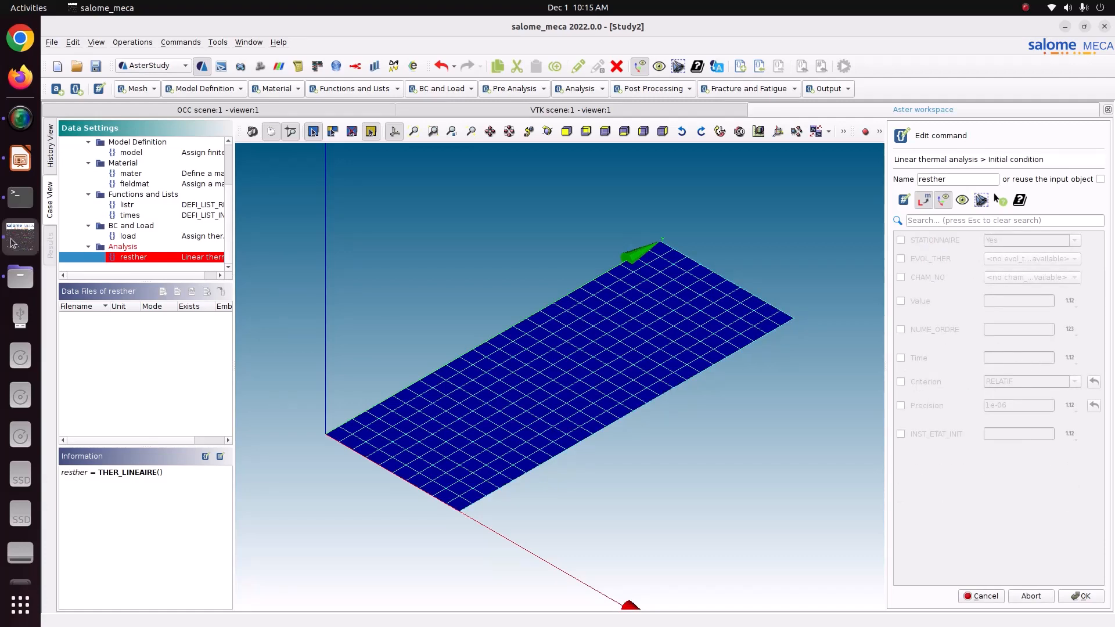
pyautogui.click(20, 158)
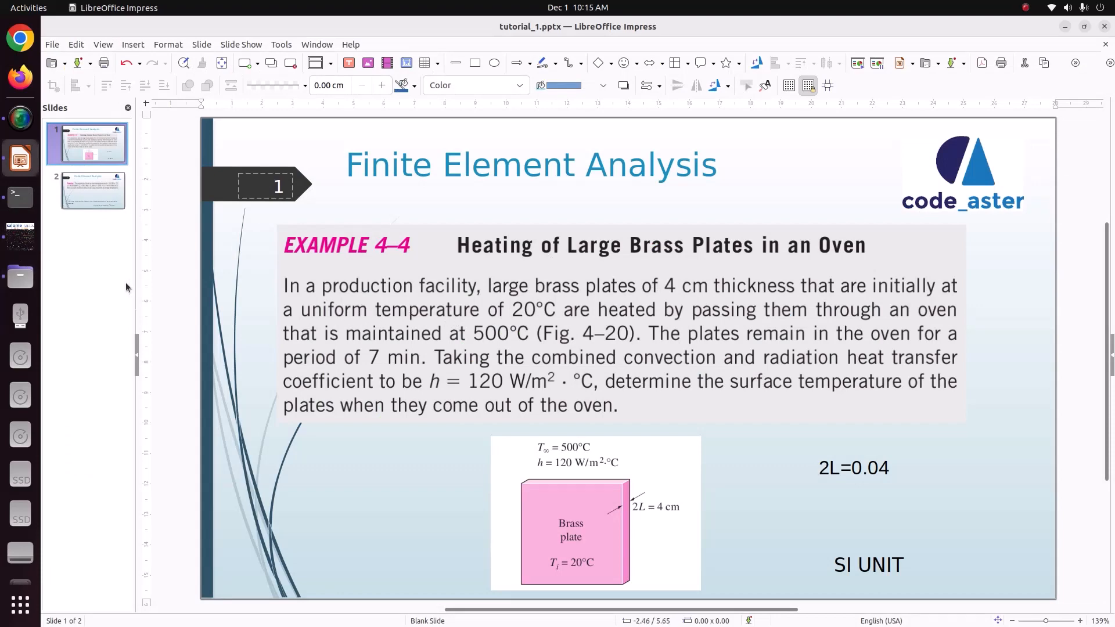
pyautogui.click(20, 237)
pyautogui.click(915, 302)
pyautogui.click(1024, 300)
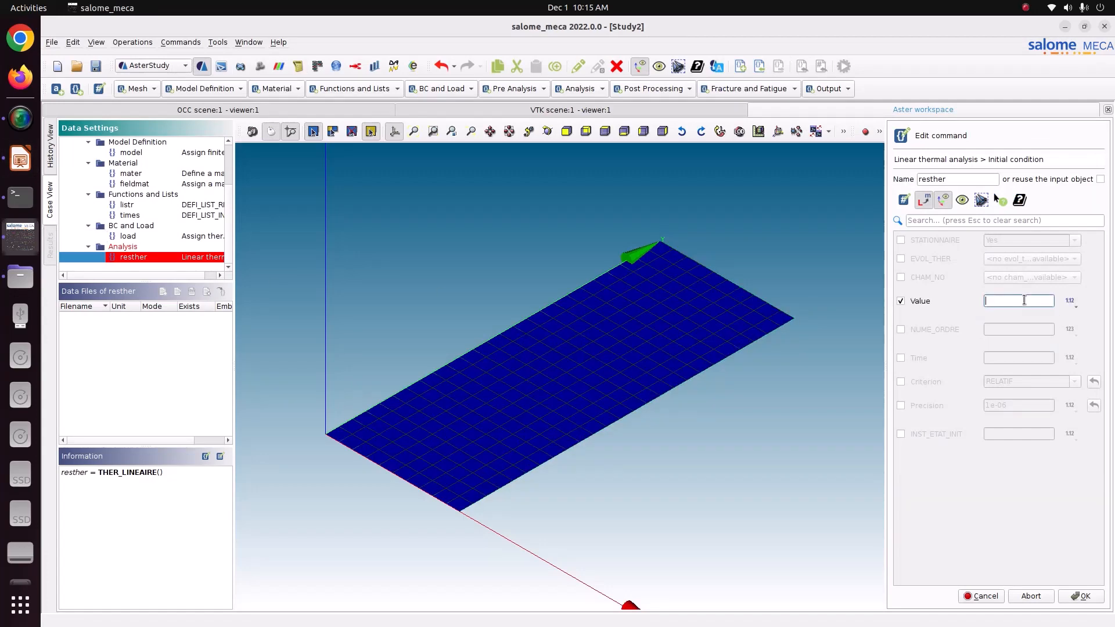
pyautogui.write('20')
pyautogui.click(1082, 597)
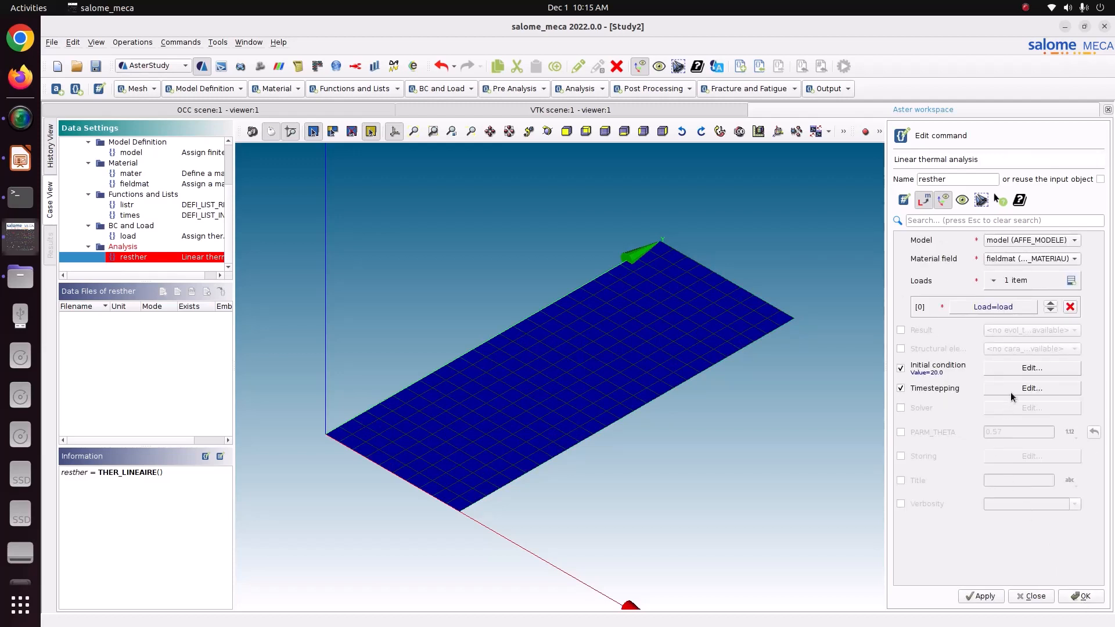
# Use listr for timestepping and store the linear thermal analysis 'resther'.
pyautogui.click(1010, 392)
pyautogui.click(936, 241)
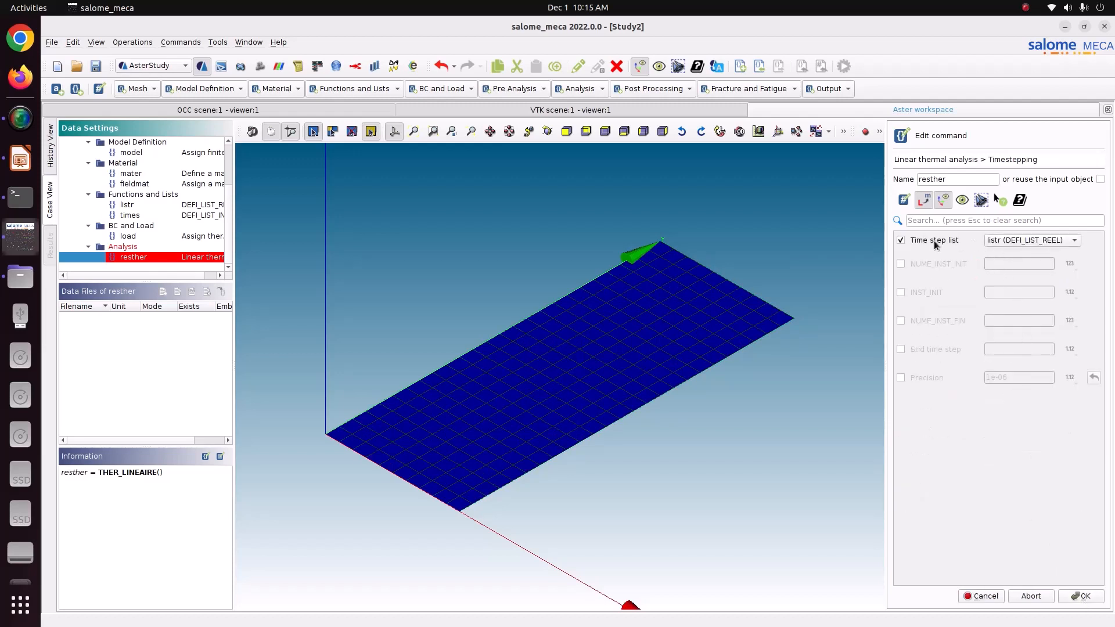
pyautogui.click(1085, 599)
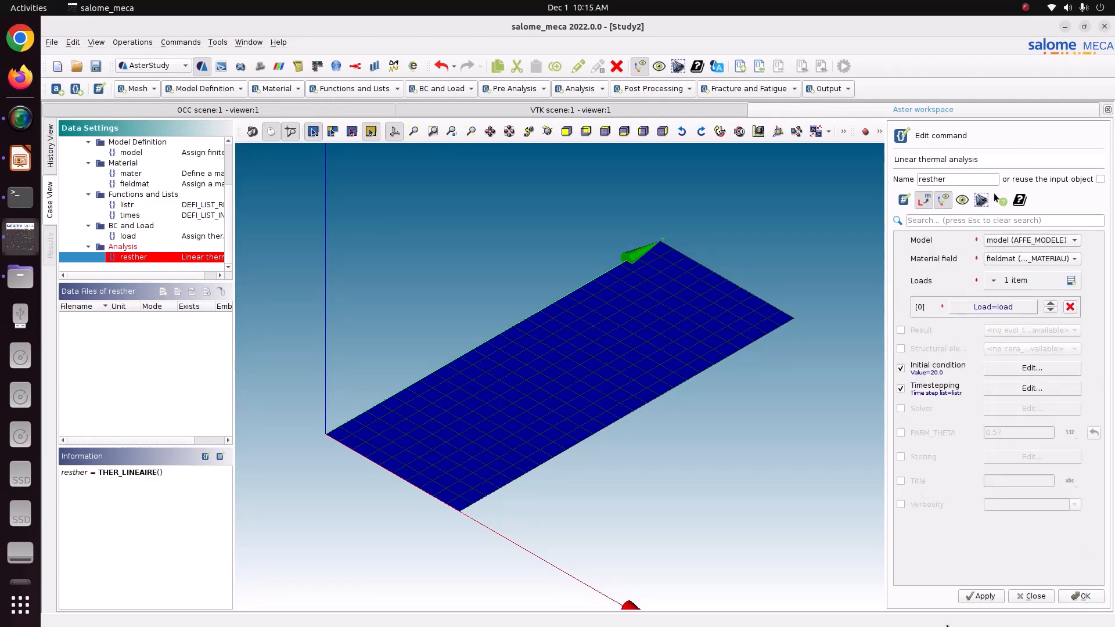
pyautogui.click(981, 596)
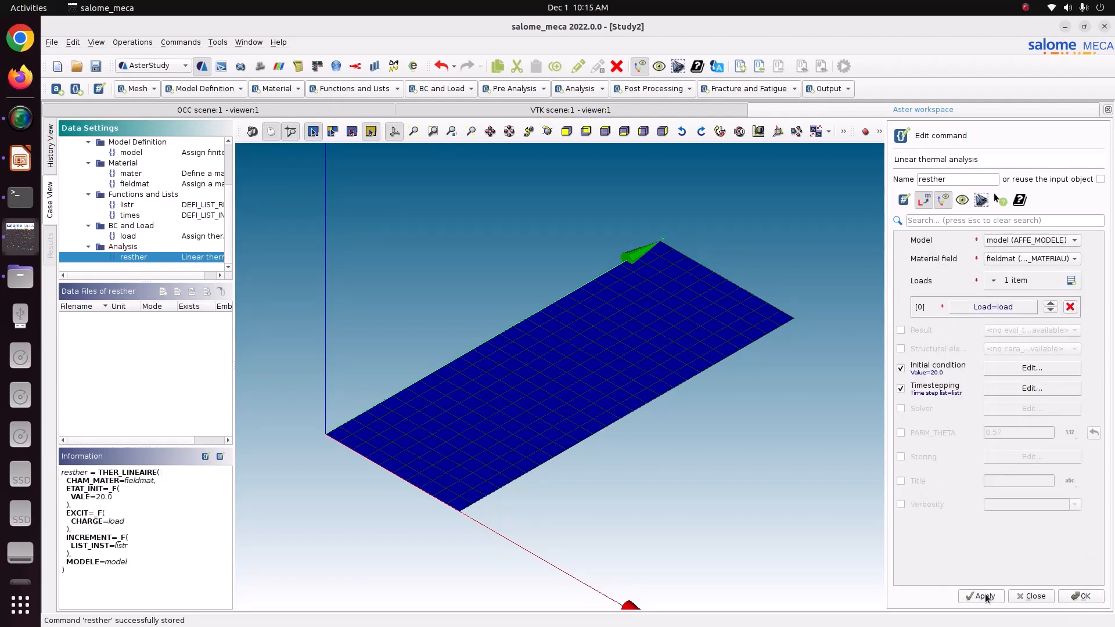
pyautogui.click(1081, 595)
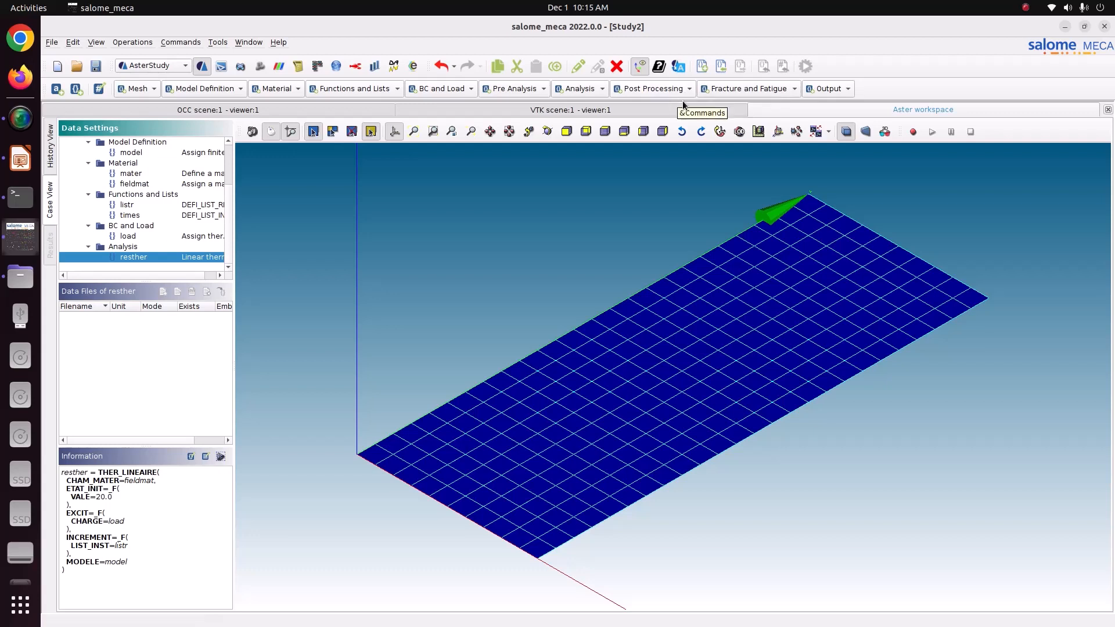
# Add an output-results command saving its file as result123 in Pictures/CODE_ASTER/40_Brass_plate_heating.
pyautogui.click(823, 88)
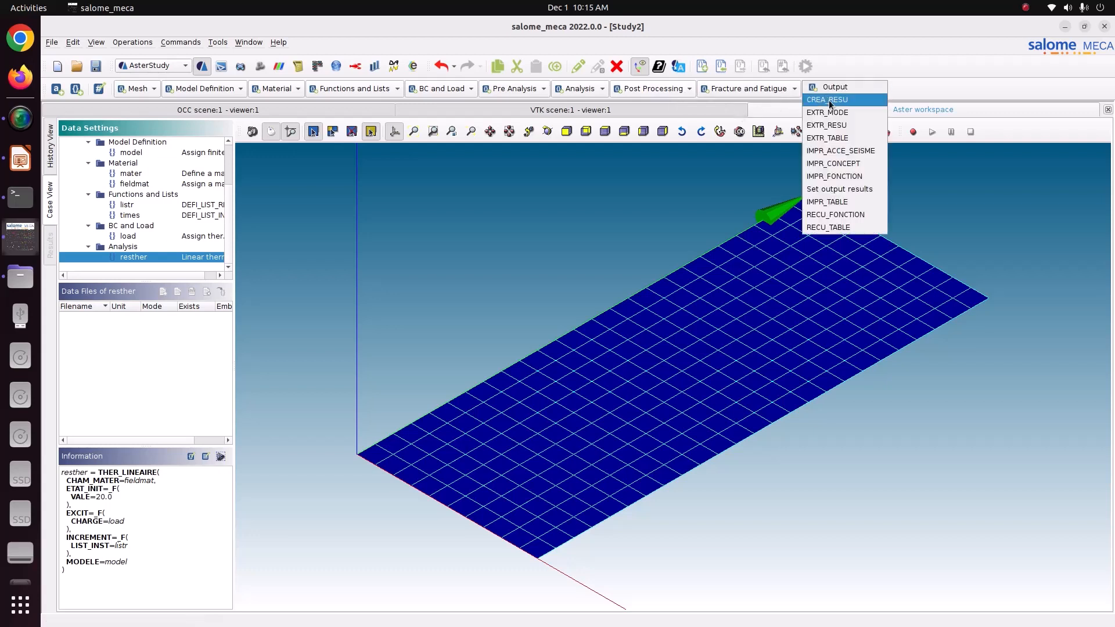
pyautogui.click(825, 196)
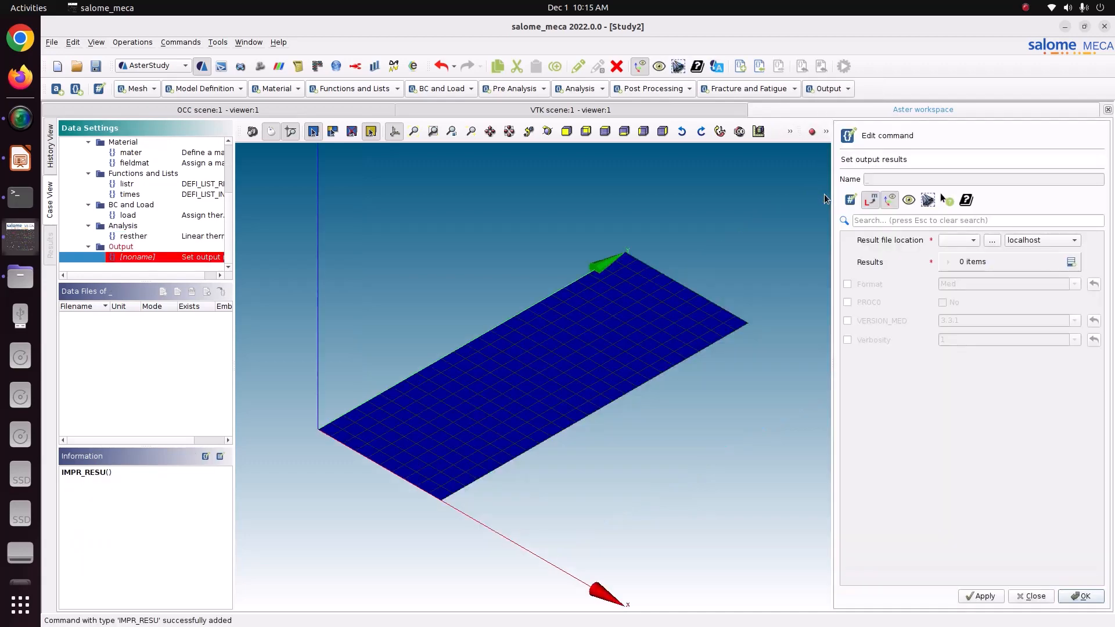
pyautogui.click(993, 240)
pyautogui.doubleClick(475, 255)
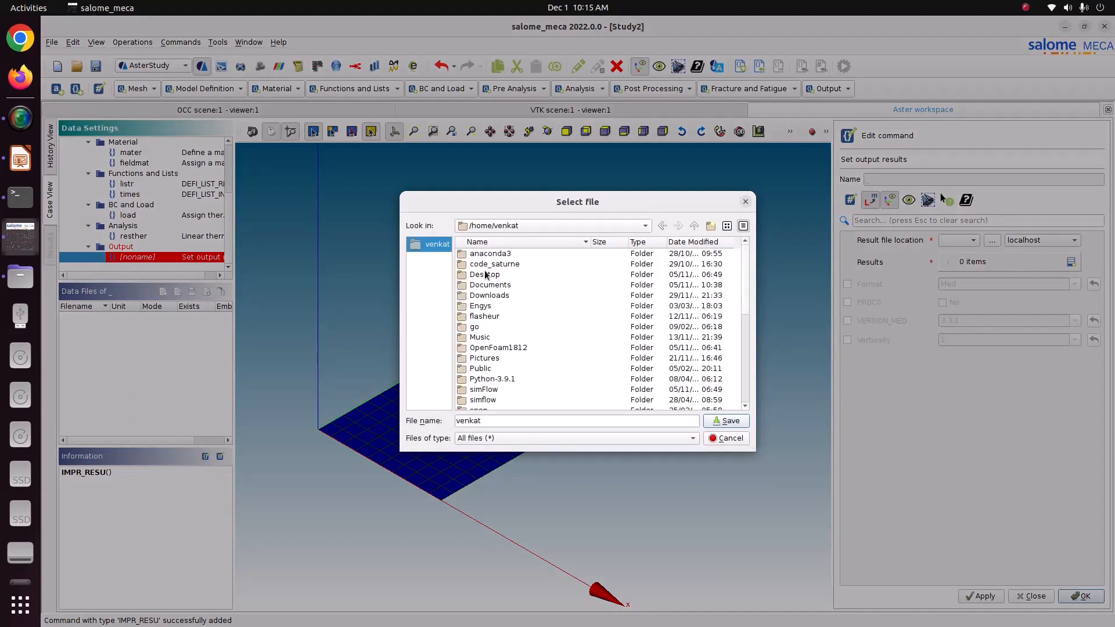
pyautogui.doubleClick(498, 350)
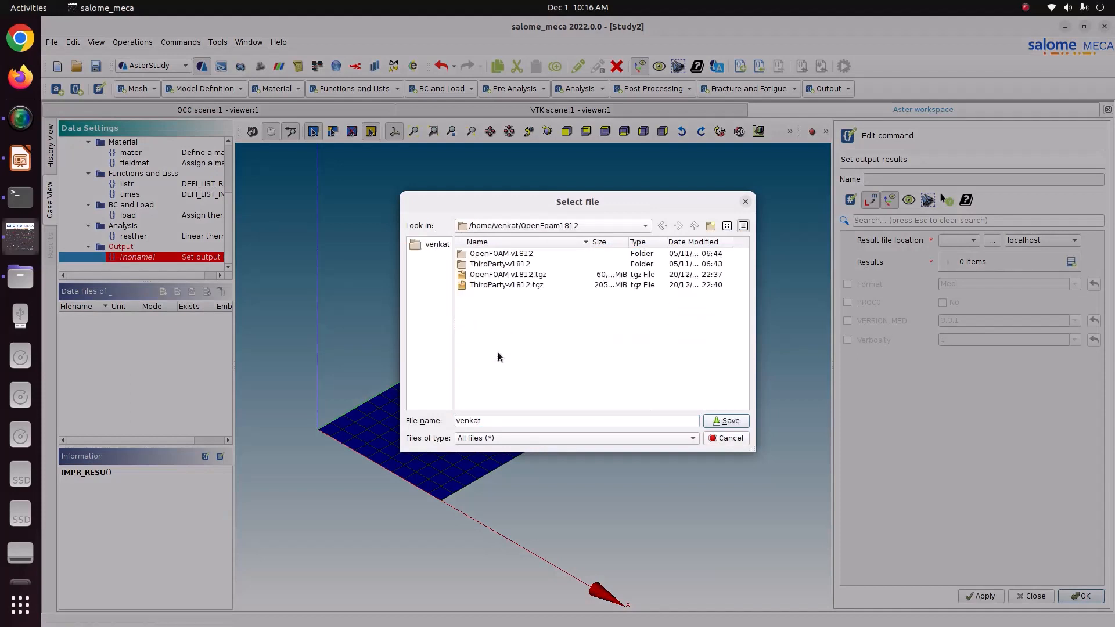
pyautogui.press('BackSpace')
pyautogui.doubleClick(498, 356)
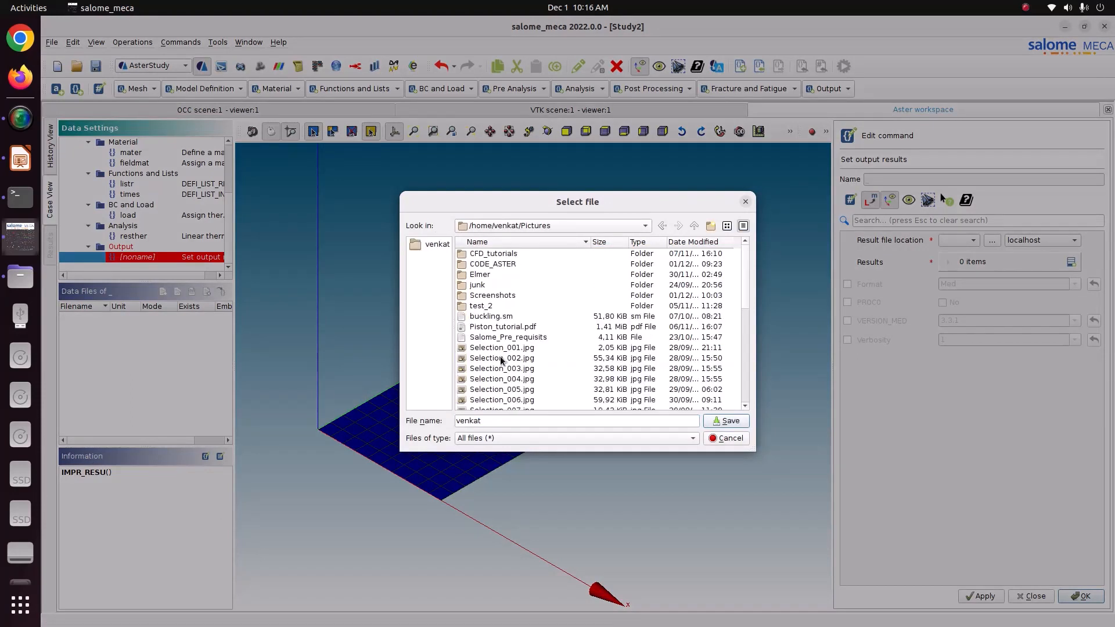
pyautogui.doubleClick(515, 273)
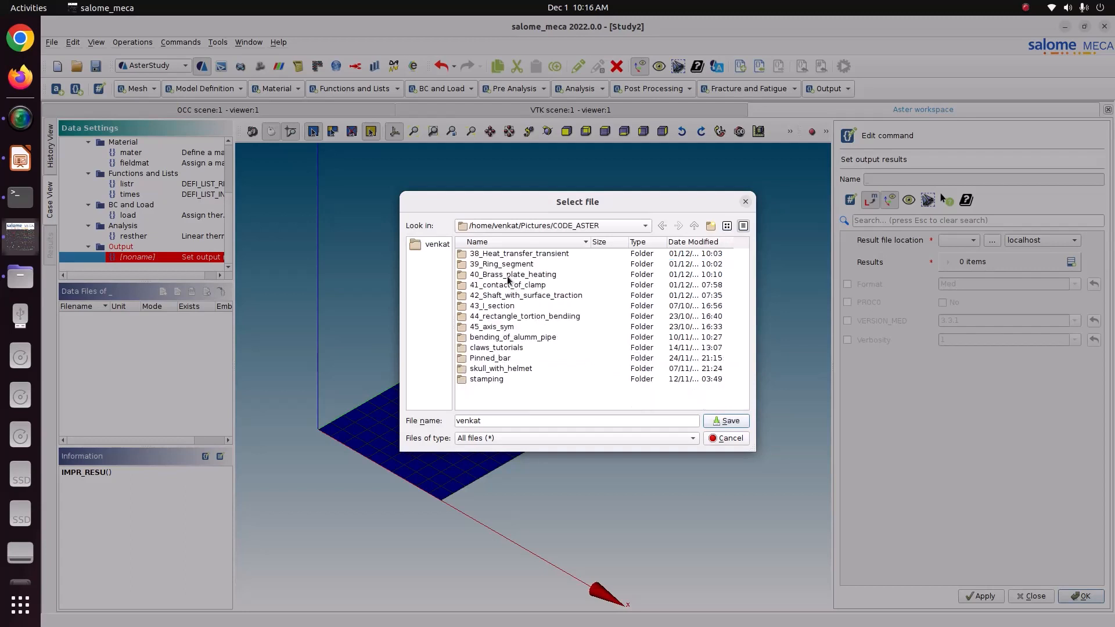
pyautogui.doubleClick(509, 275)
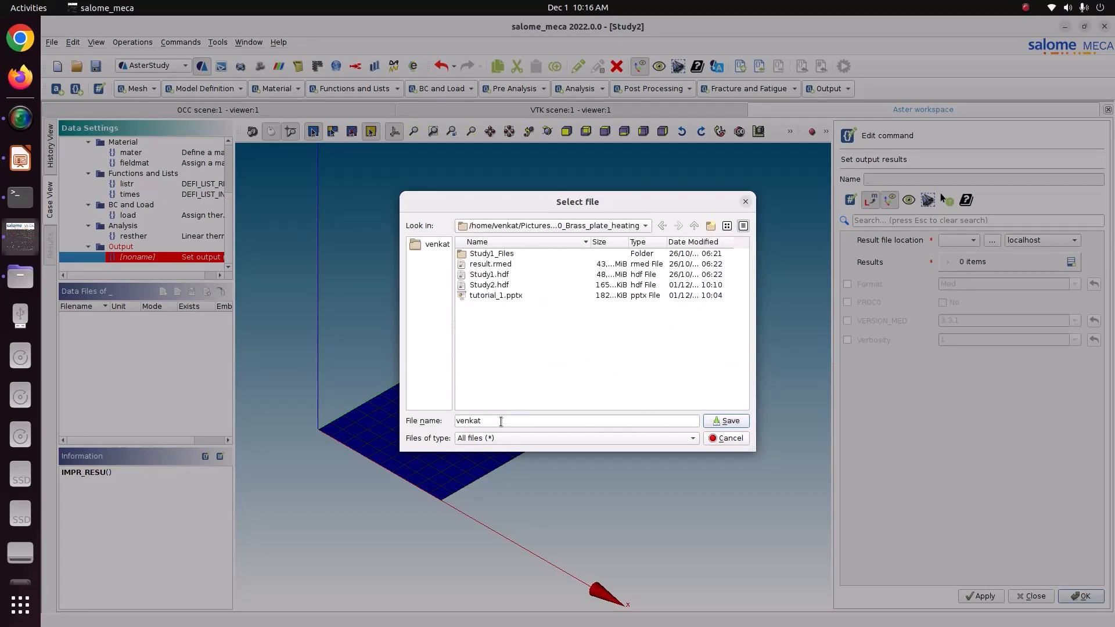
pyautogui.doubleClick(498, 420)
pyautogui.write('resu')
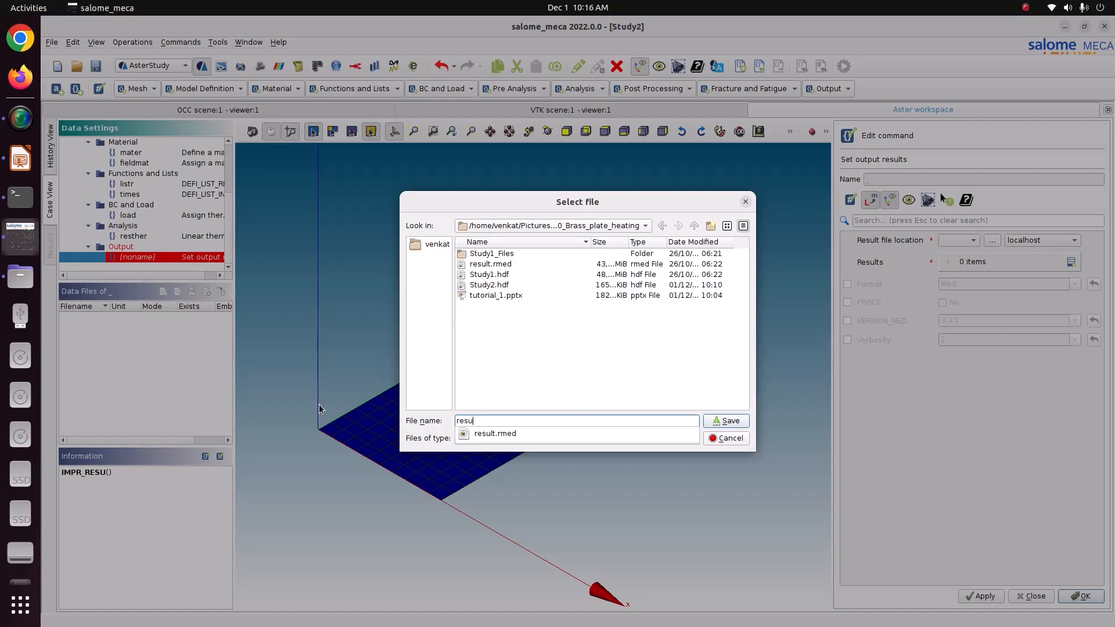
pyautogui.write('lt123')
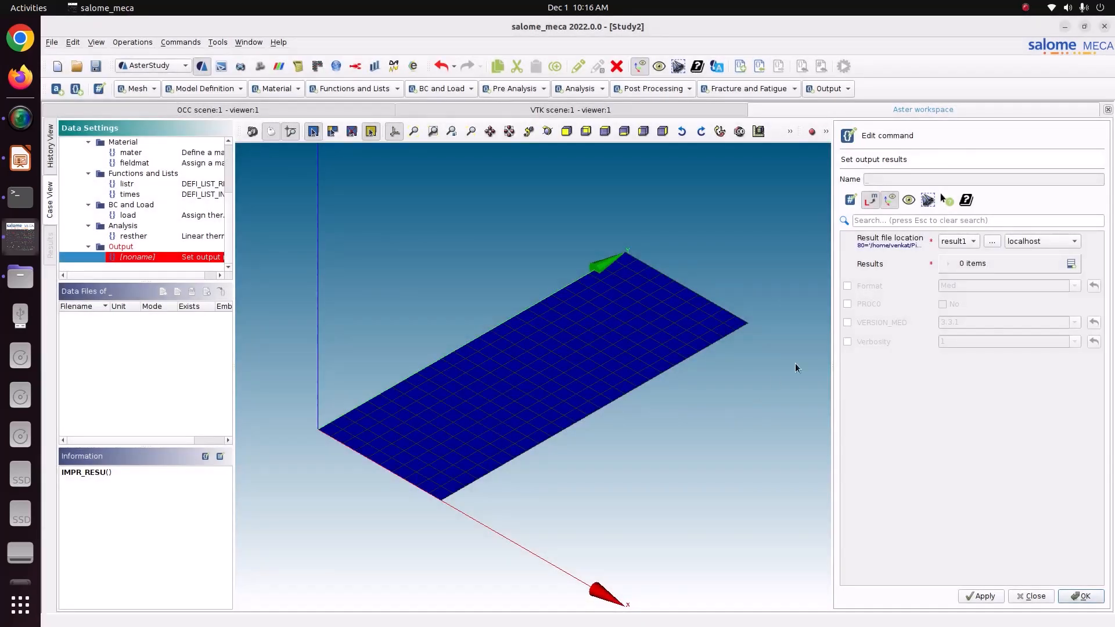
# Add a results entry outputting the mesh and resther with all fields.
pyautogui.click(1069, 264)
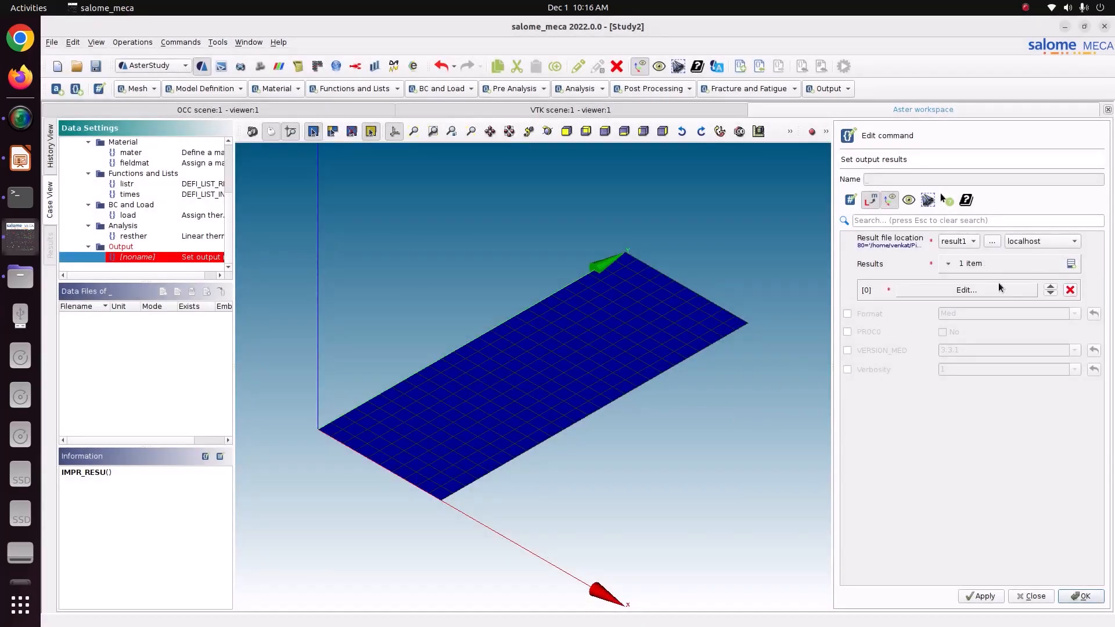
pyautogui.click(998, 283)
pyautogui.click(875, 249)
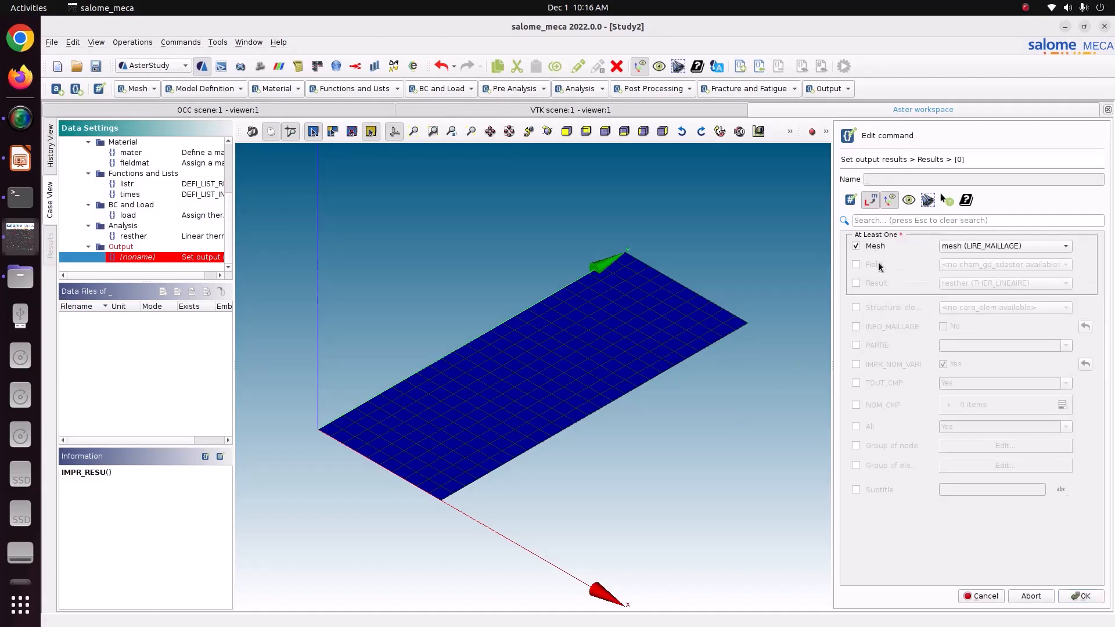
pyautogui.click(881, 282)
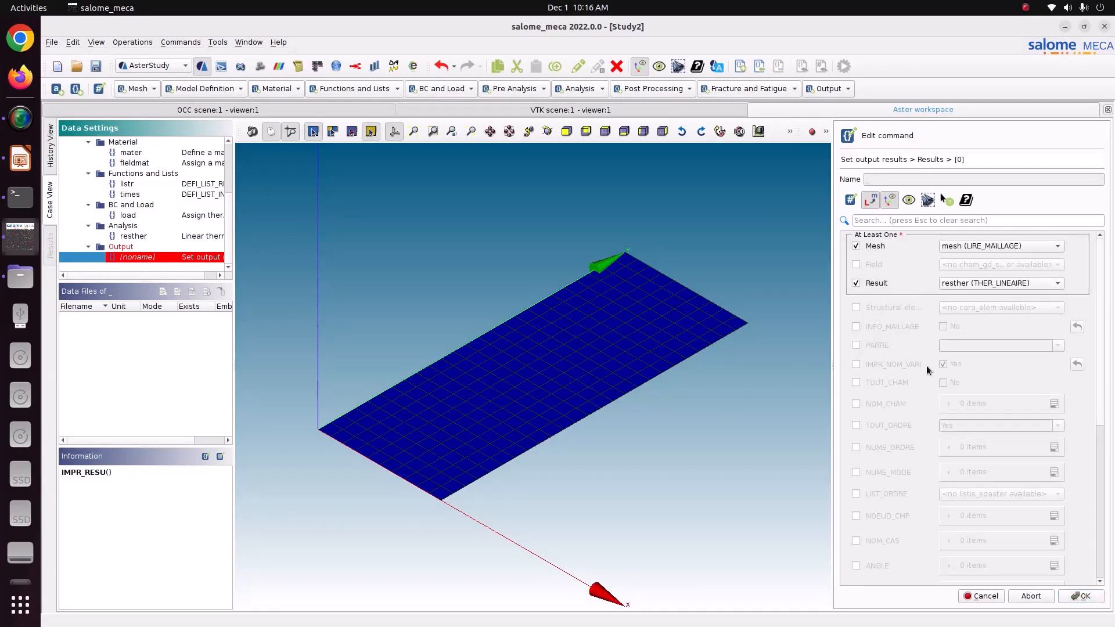
pyautogui.click(856, 383)
pyautogui.click(1075, 596)
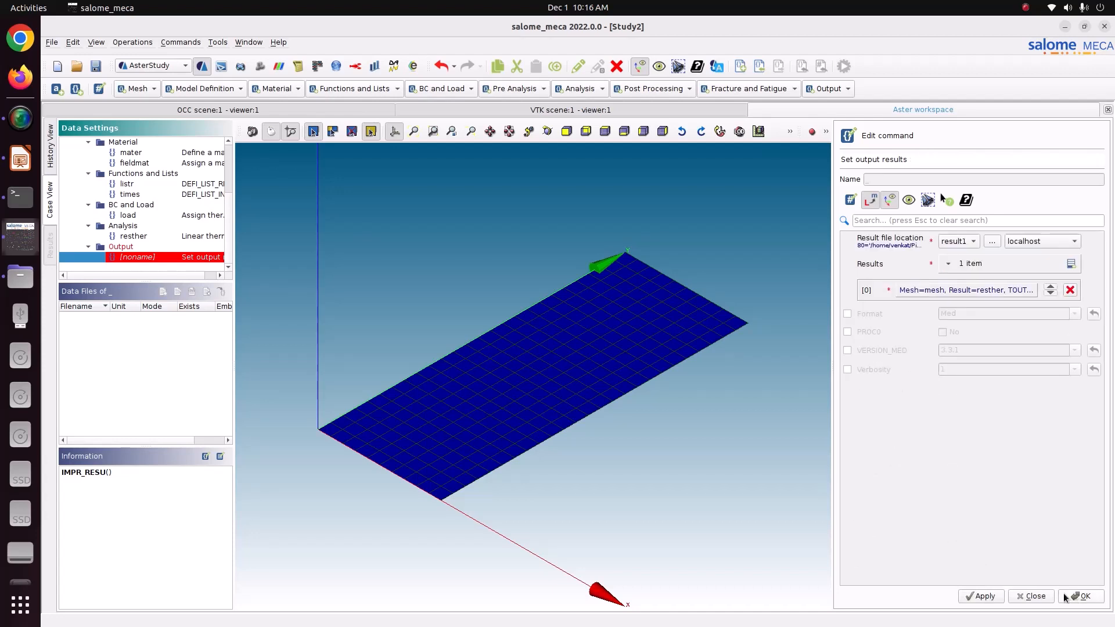
# Choose MED format and store the IMPR_RESU command.
pyautogui.click(871, 315)
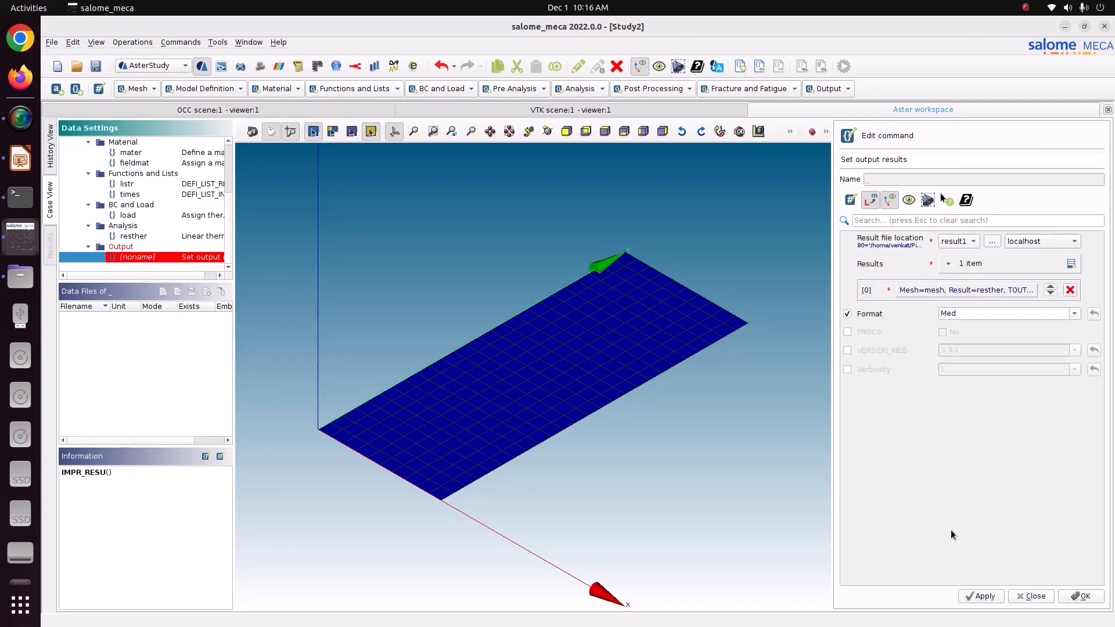
pyautogui.click(980, 596)
pyautogui.click(1070, 596)
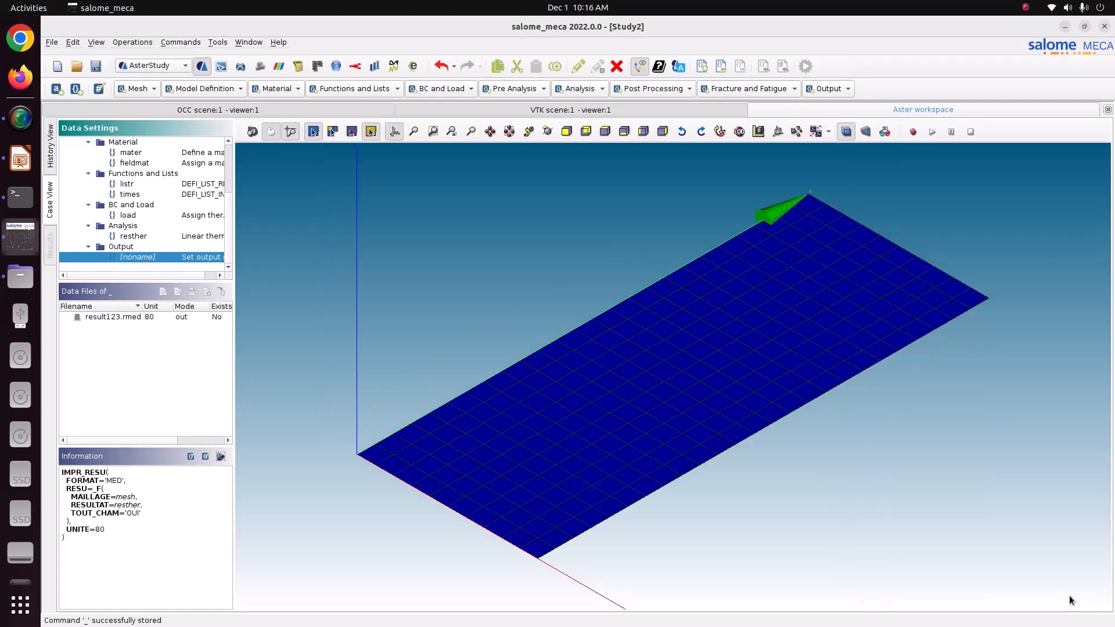
pyautogui.scroll(3, 110, 253)
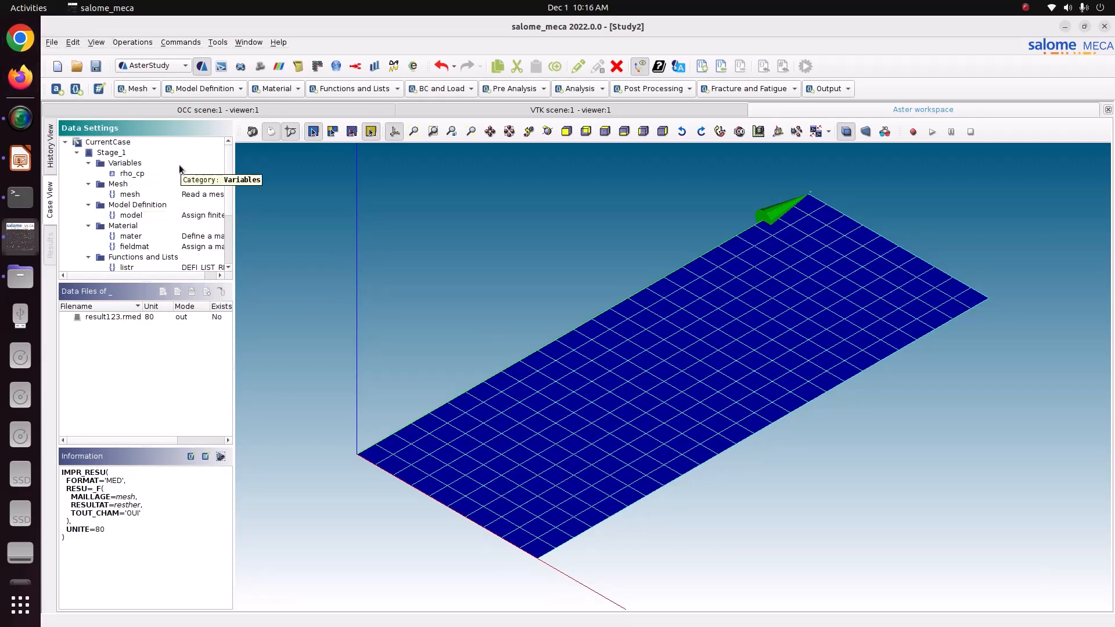
# Save the study, mark Stage_1 to run, and set auto-refresh to 5 seconds.
pyautogui.click(97, 66)
pyautogui.click(50, 152)
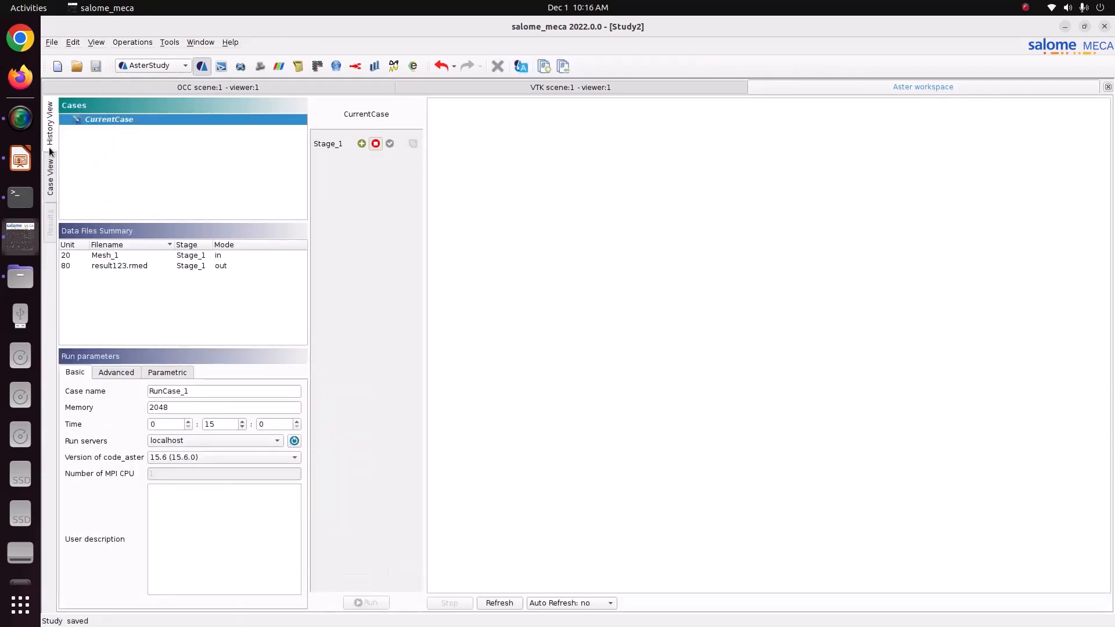
pyautogui.click(360, 144)
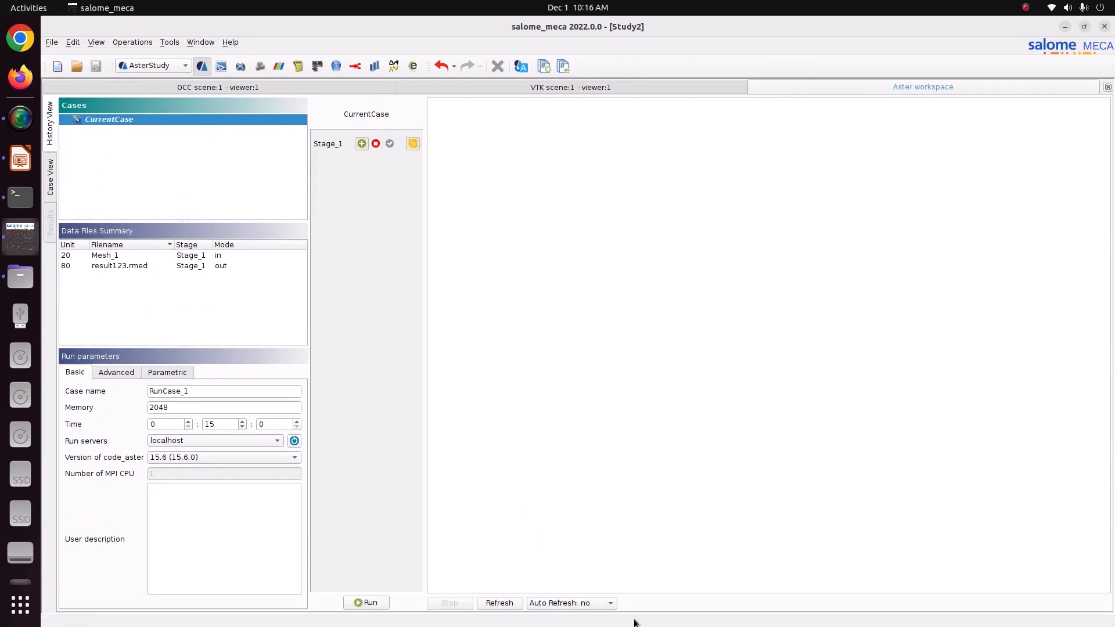
pyautogui.click(574, 602)
pyautogui.click(587, 549)
pyautogui.click(191, 411)
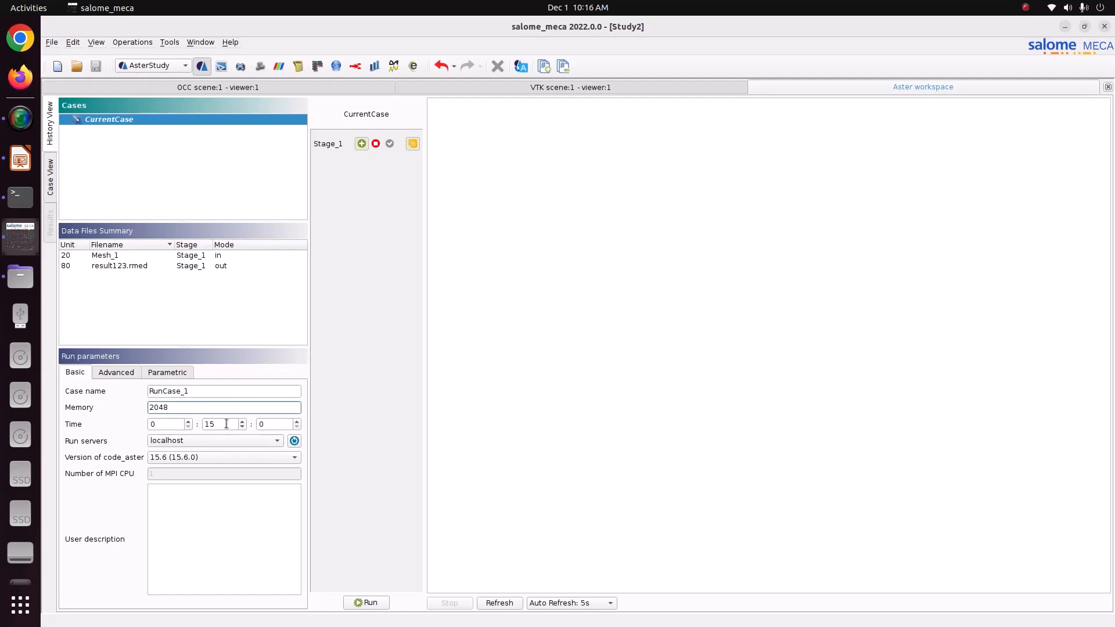
# Run the thermal calculation and scroll through its output log.
pyautogui.click(365, 602)
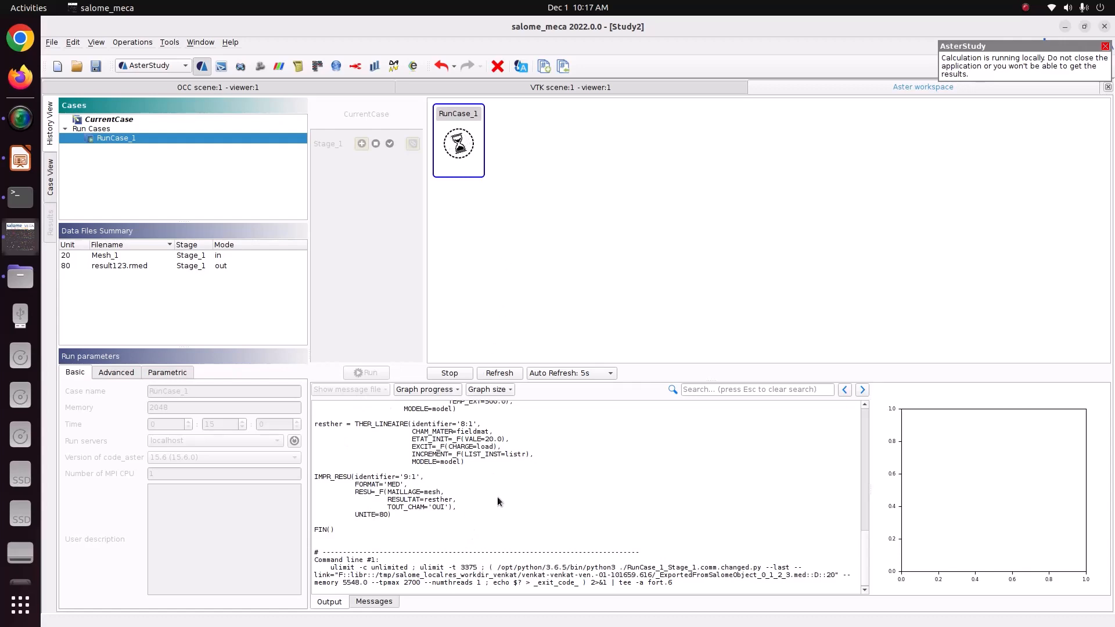
pyautogui.scroll(15, 497, 501)
pyautogui.scroll(-6, 497, 501)
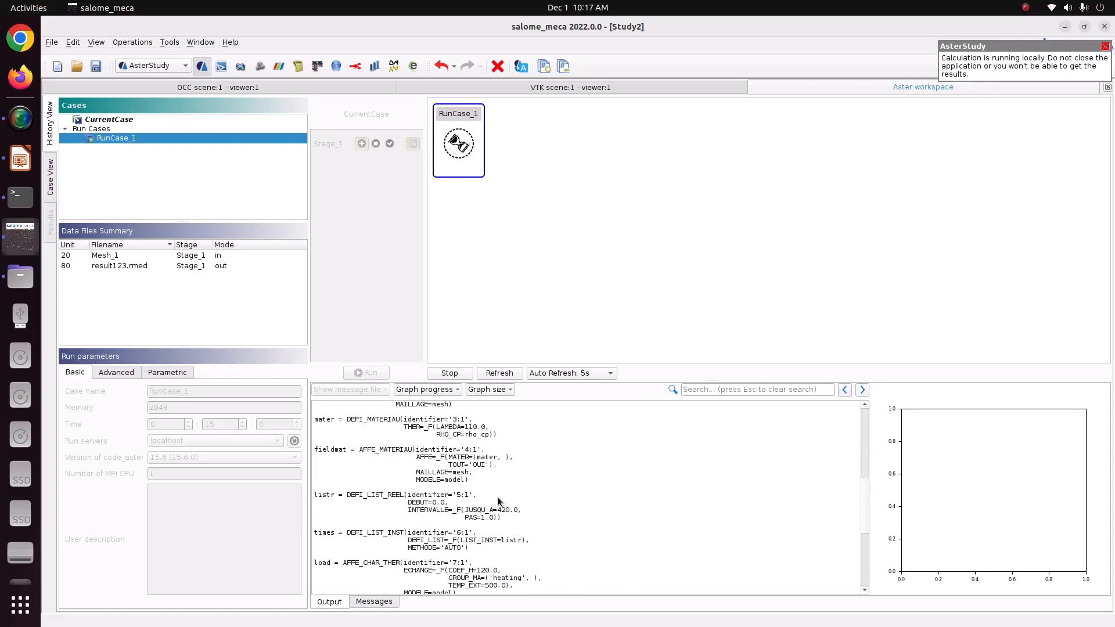
pyautogui.scroll(6, 498, 501)
pyautogui.scroll(-14, 498, 501)
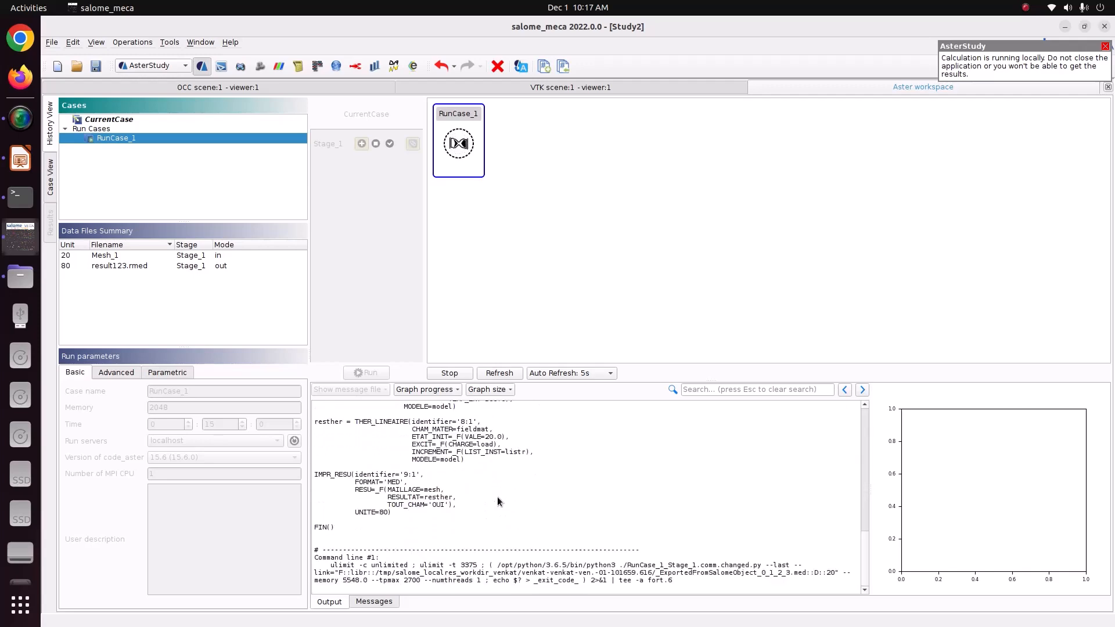
pyautogui.scroll(17, 498, 501)
pyautogui.scroll(-8, 498, 501)
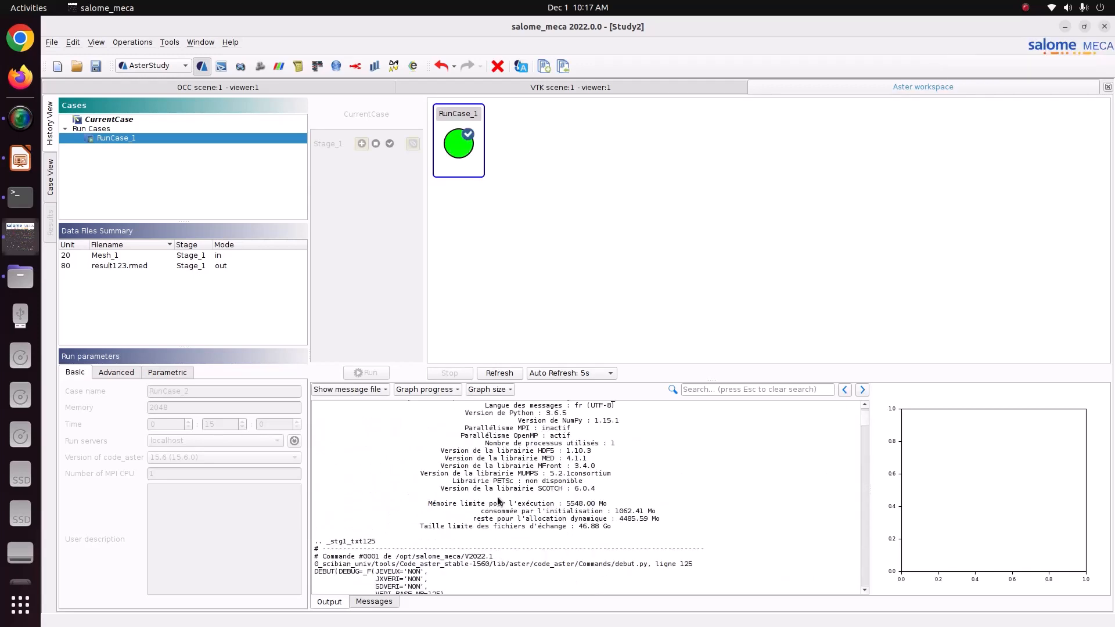
pyautogui.scroll(-5, 497, 501)
pyautogui.scroll(-15, 498, 501)
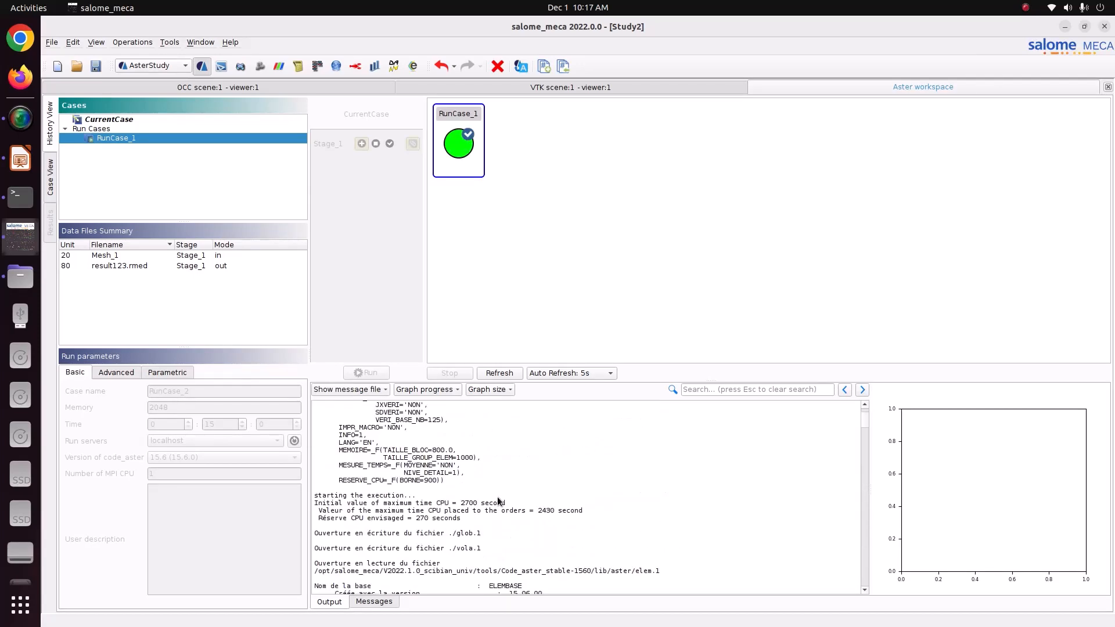
pyautogui.scroll(-15, 497, 501)
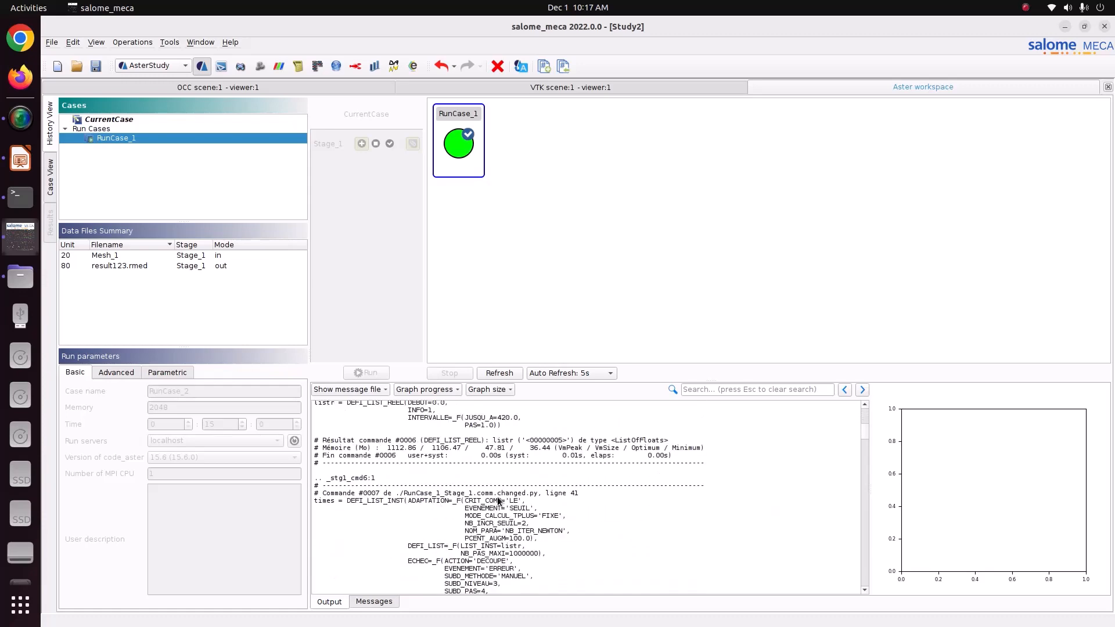
pyautogui.scroll(-15, 498, 501)
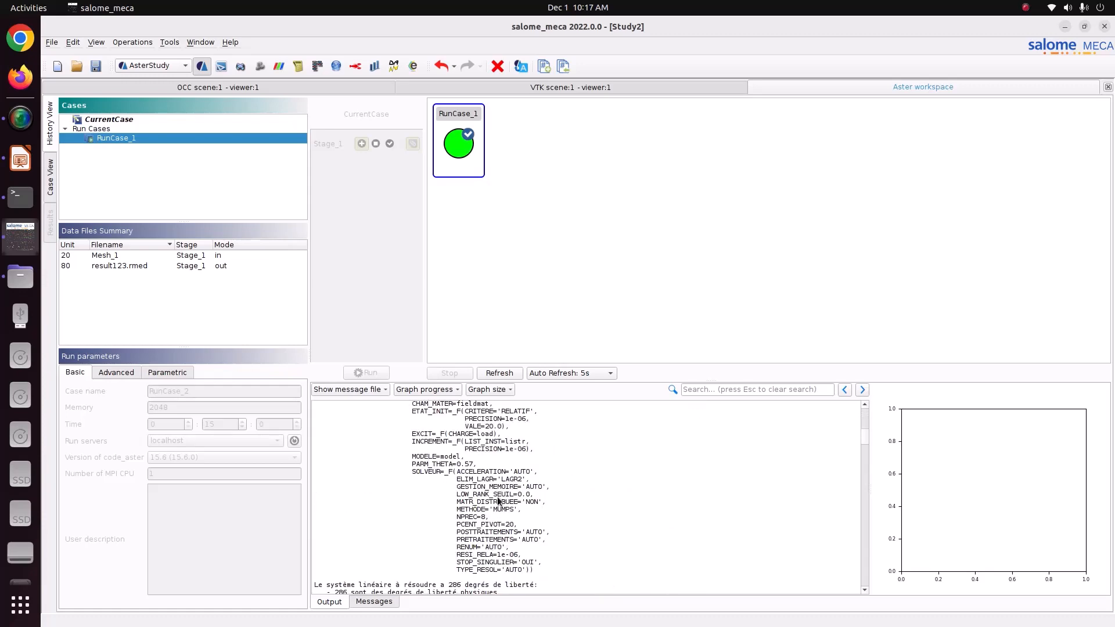
pyautogui.scroll(-15, 497, 501)
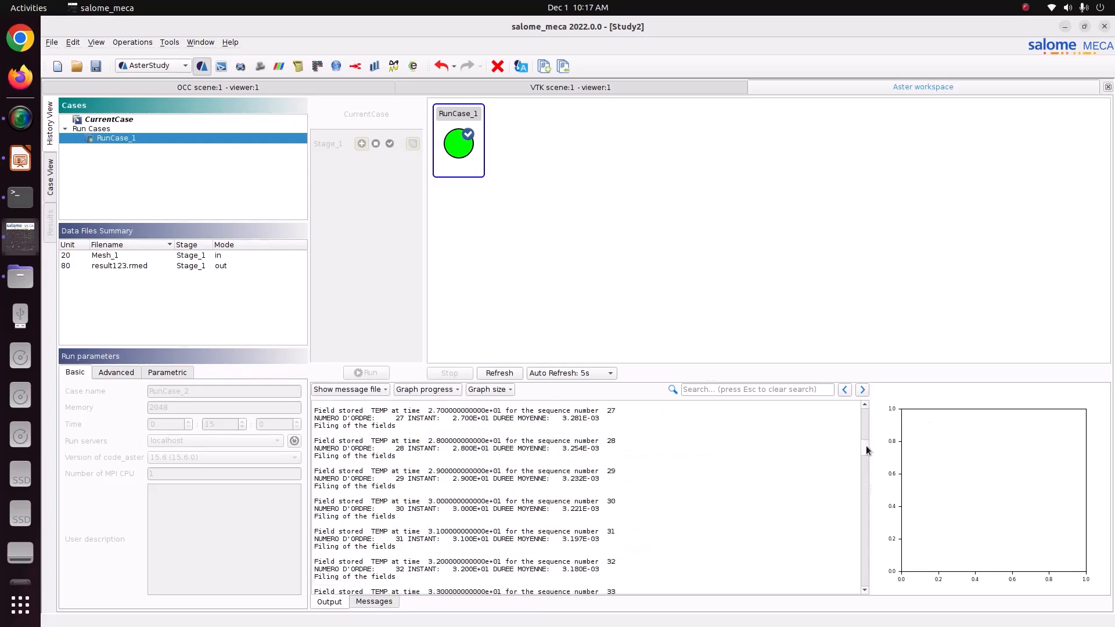
# Highlight the DIAGNOSTIC JOB : OK lines in the log and save the study.
pyautogui.moveTo(867, 450); pyautogui.dragTo(864, 572)
pyautogui.scroll(6, 658, 513)
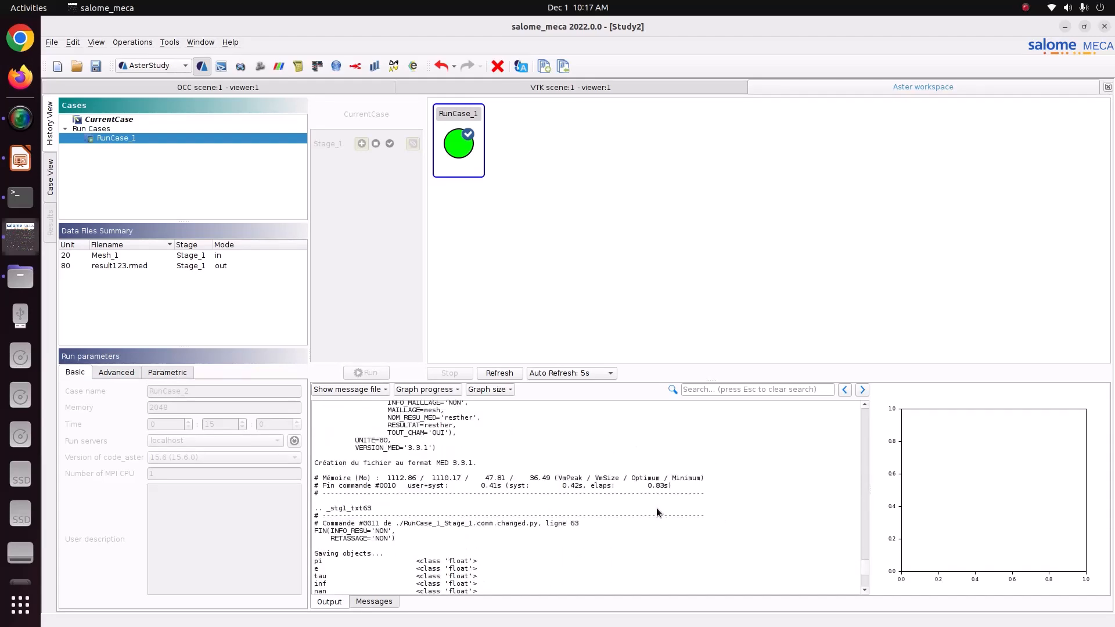
pyautogui.scroll(14, 657, 512)
pyautogui.scroll(-8, 617, 574)
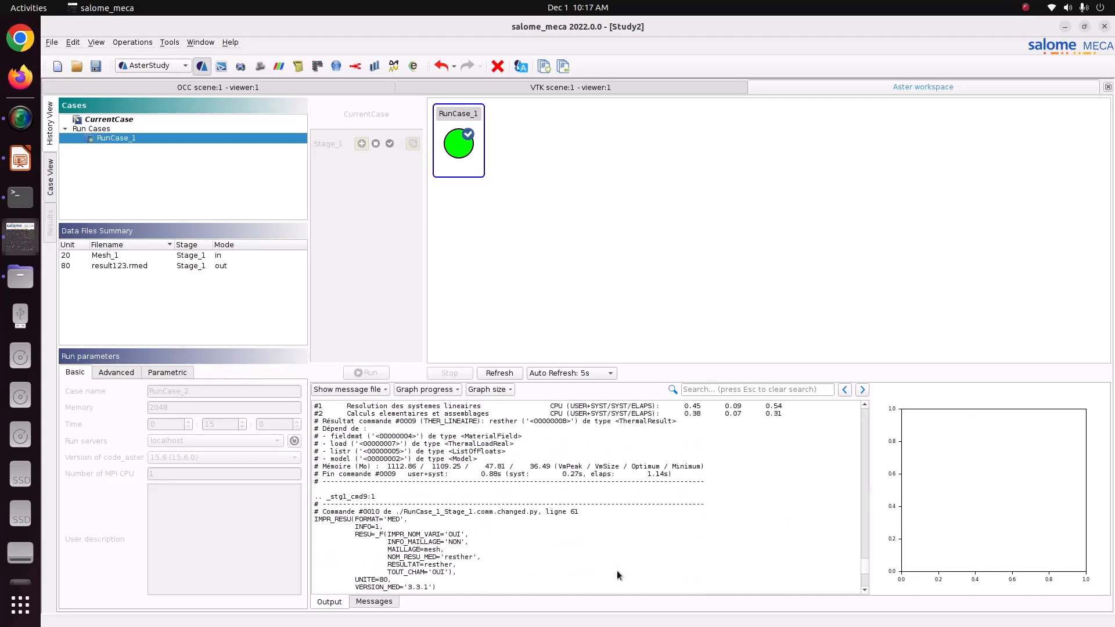
pyautogui.scroll(-15, 617, 570)
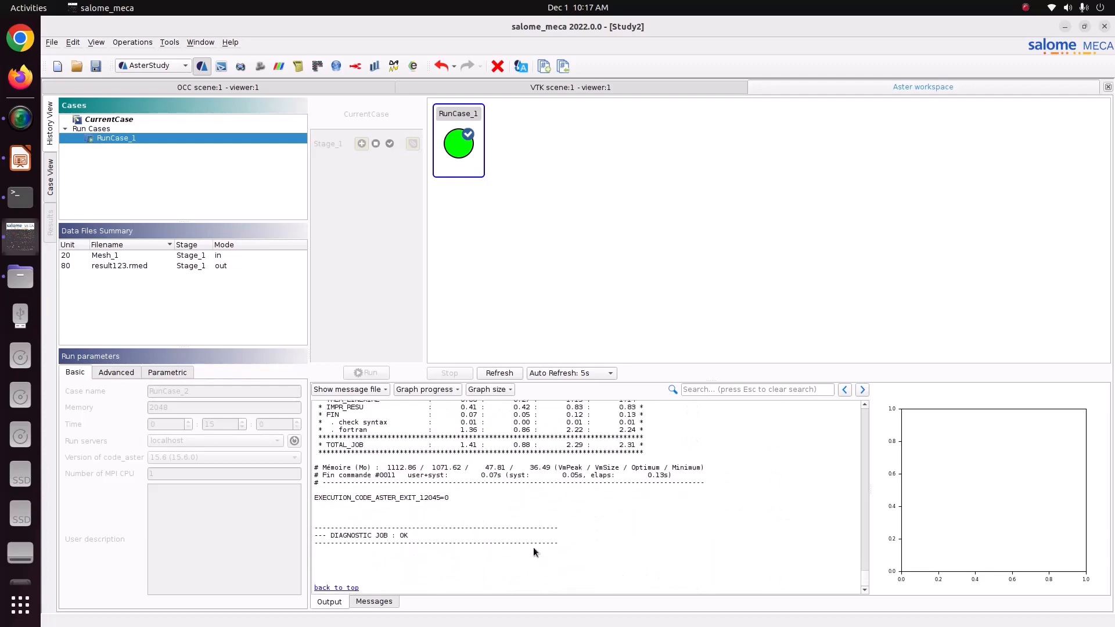
pyautogui.moveTo(326, 514); pyautogui.dragTo(445, 555)
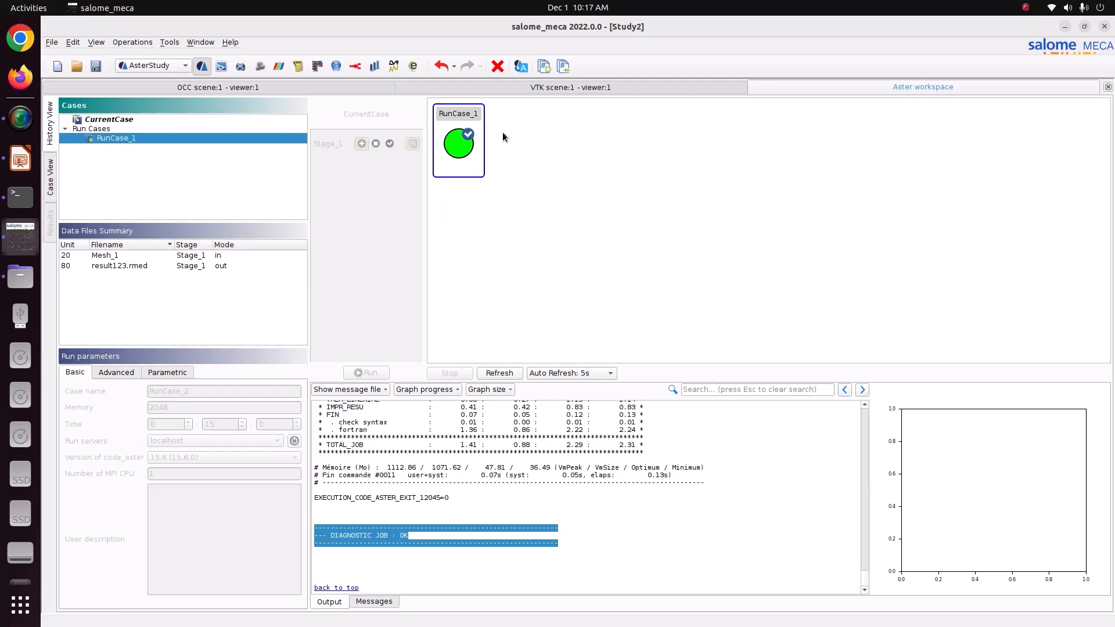
pyautogui.click(95, 68)
# Switch to the ParaVis module and open a data file from the builtin server.
pyautogui.click(142, 65)
pyautogui.click(146, 118)
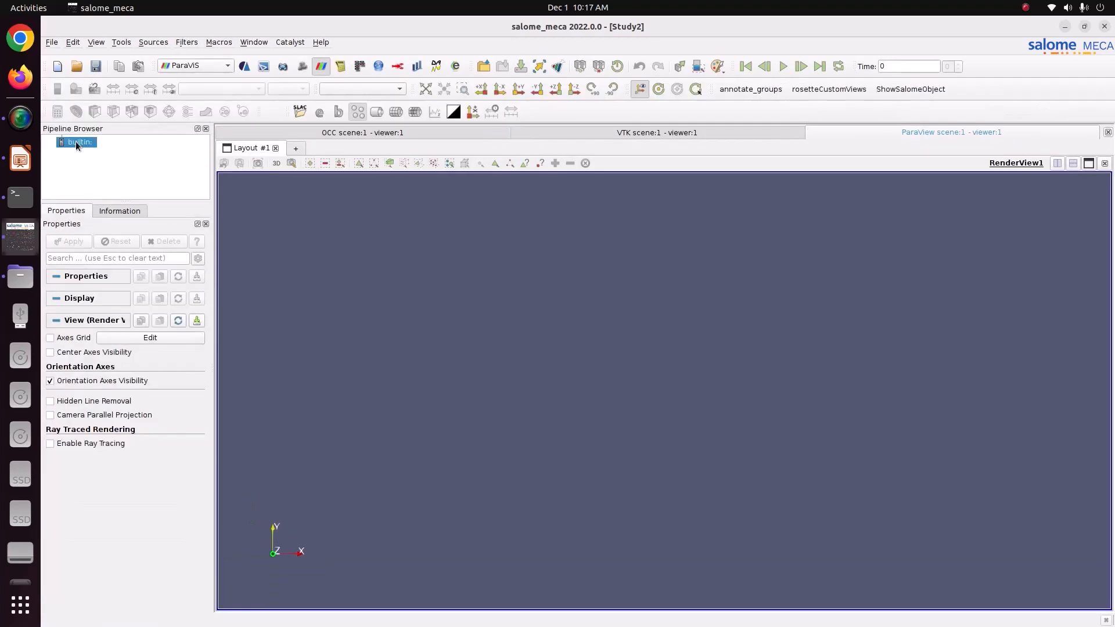
pyautogui.rightClick(76, 145)
pyautogui.click(101, 147)
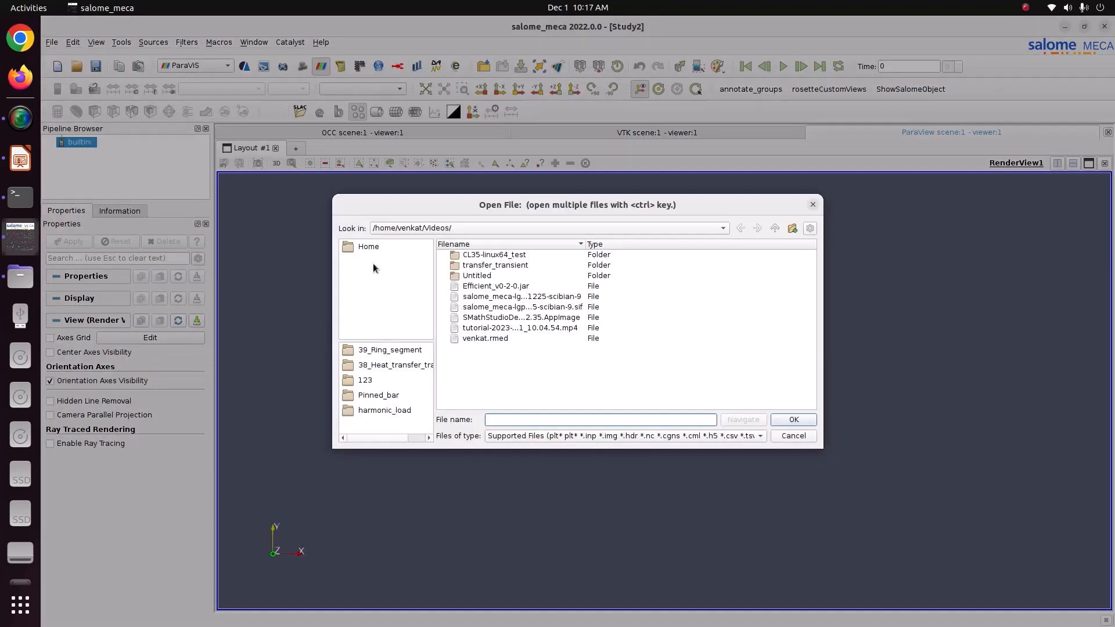
# Browse to Pictures/CODE_ASTER/40_Brass_plate_heating and select result123.rmed.
pyautogui.click(374, 250)
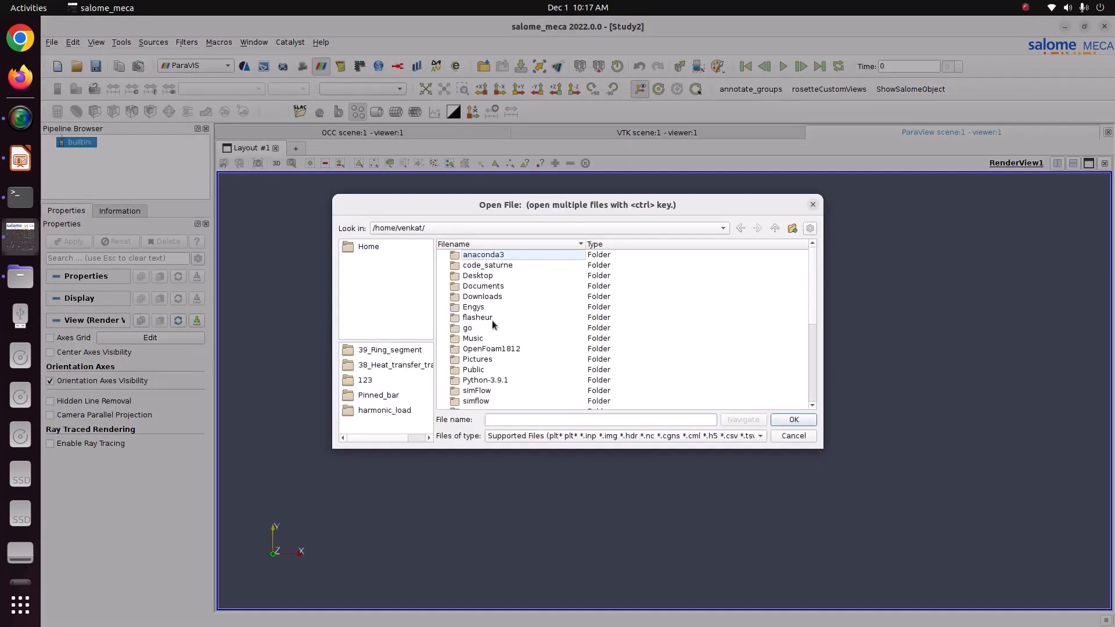
pyautogui.doubleClick(478, 359)
pyautogui.doubleClick(488, 266)
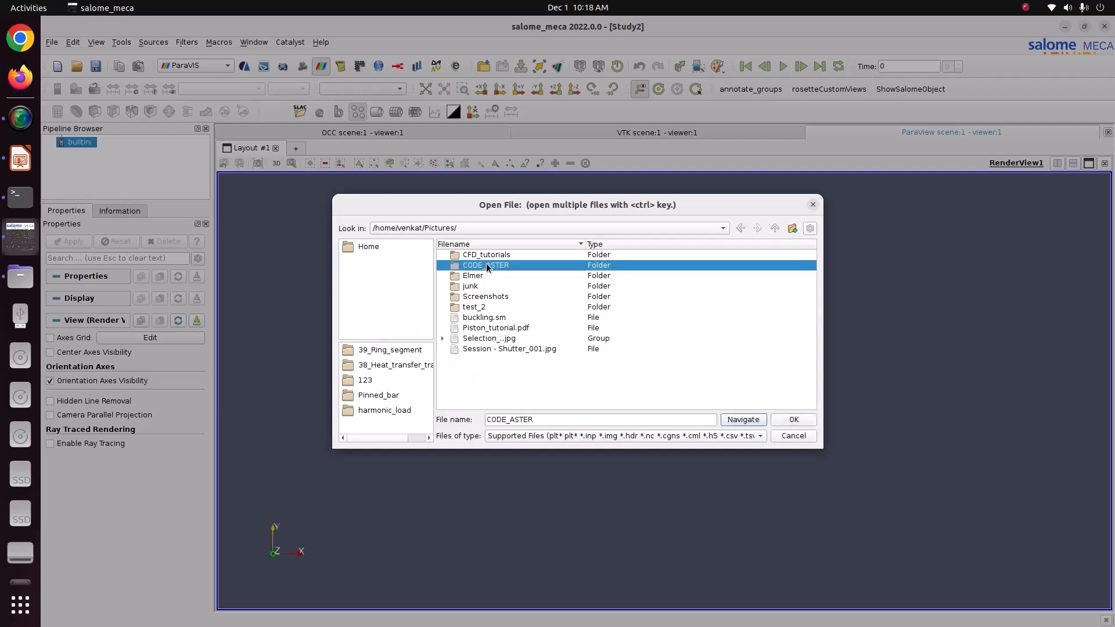
pyautogui.doubleClick(495, 276)
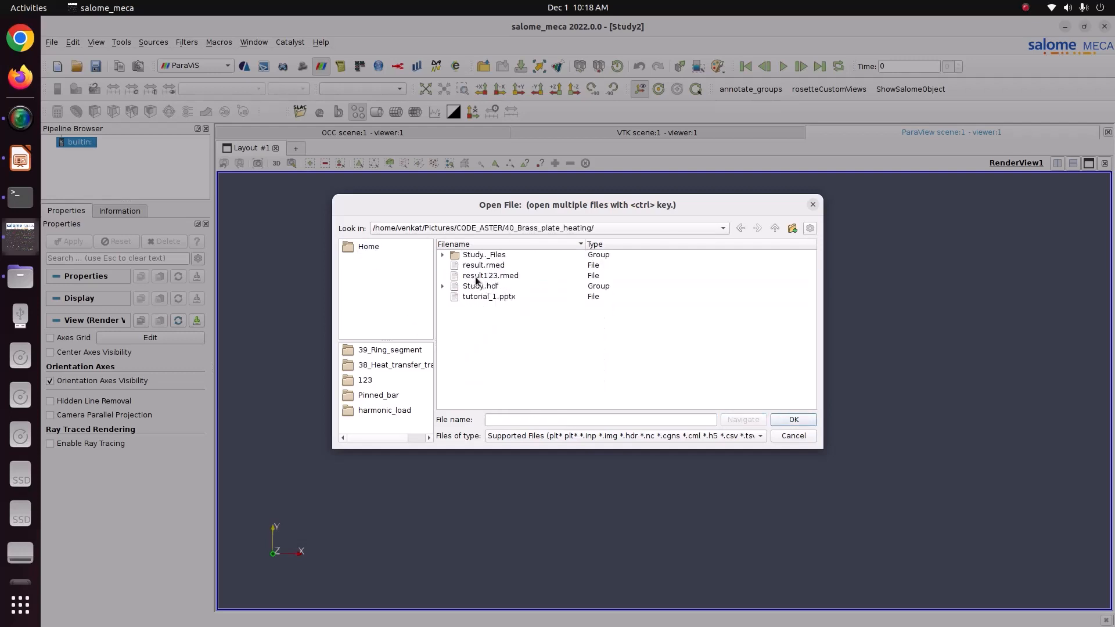
pyautogui.click(476, 278)
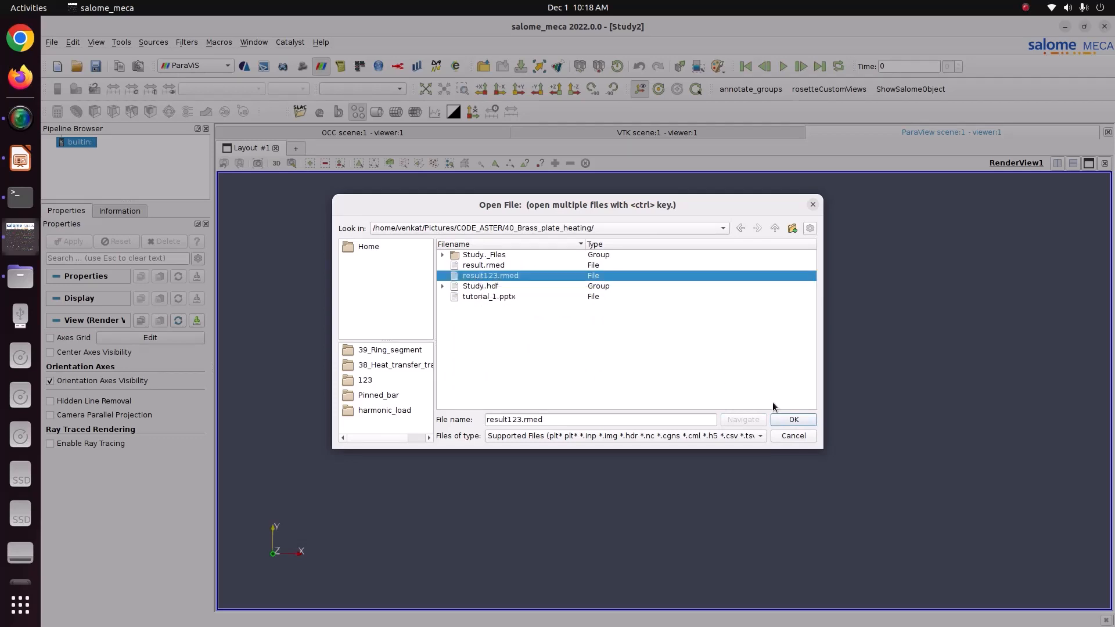
pyautogui.click(791, 419)
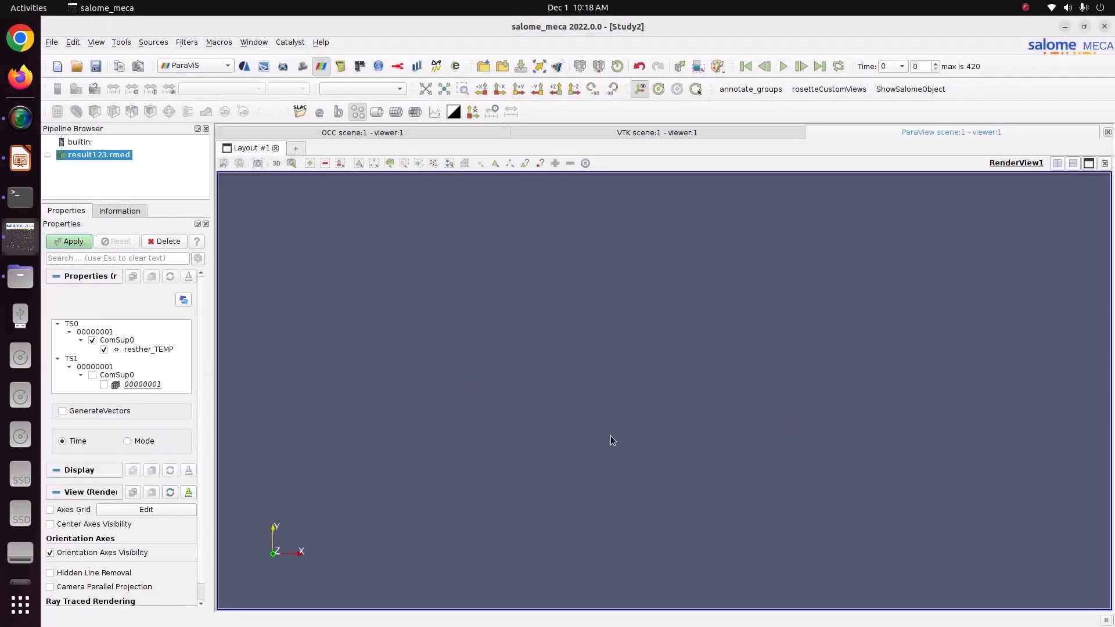
# Display result123.rmed coloured by resther_TEMP, move the legend mid-right, and play to time 420.
pyautogui.click(61, 246)
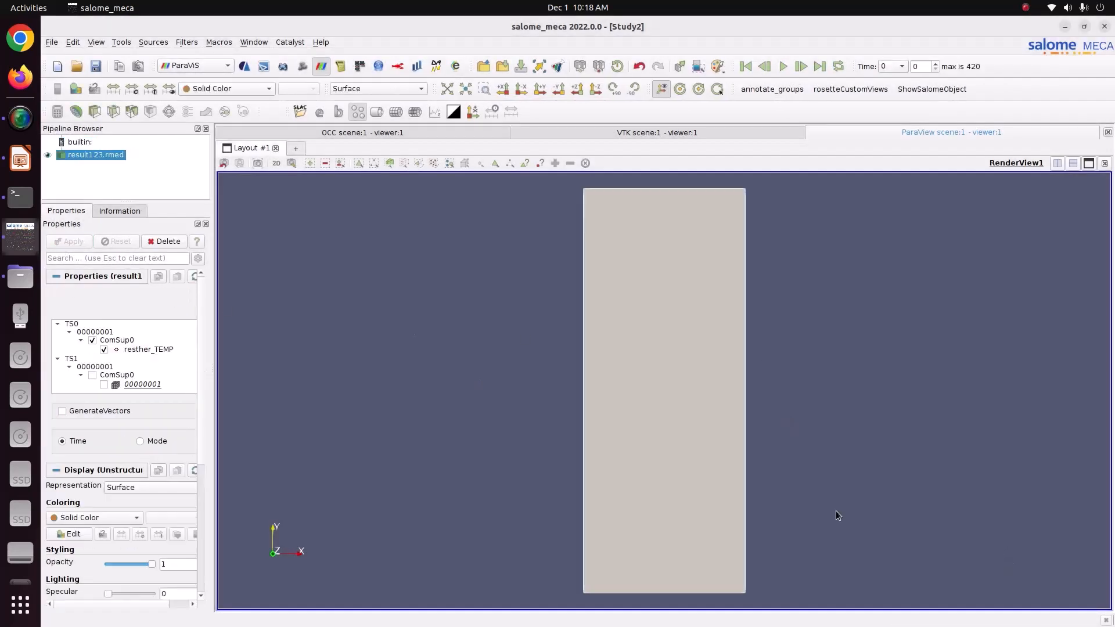
pyautogui.scroll(-2, 713, 423)
pyautogui.scroll(1, 713, 422)
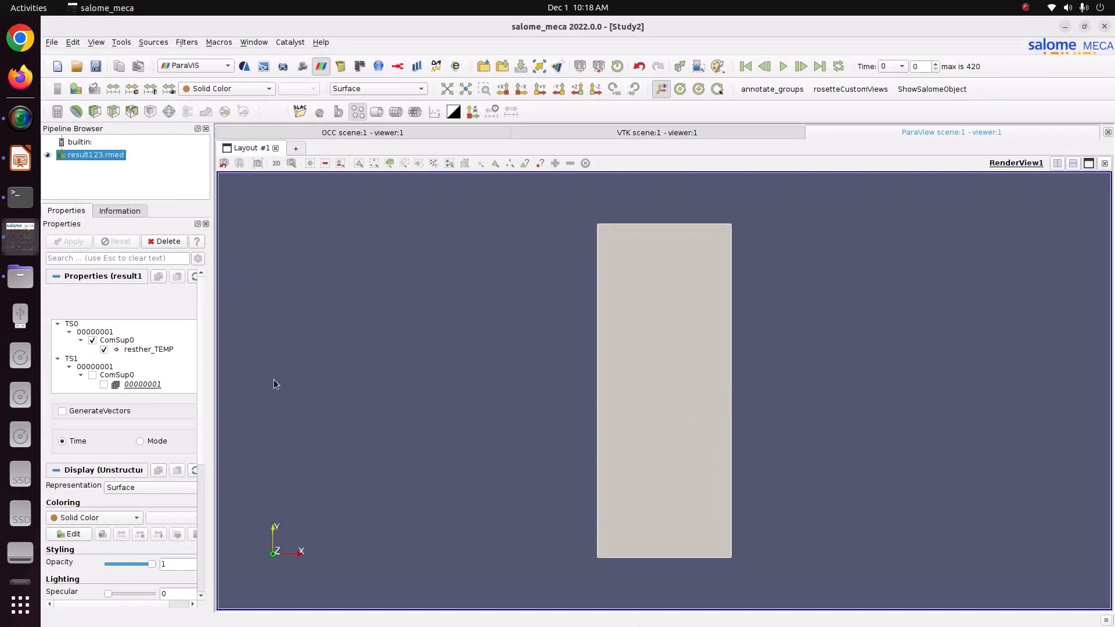
pyautogui.click(247, 88)
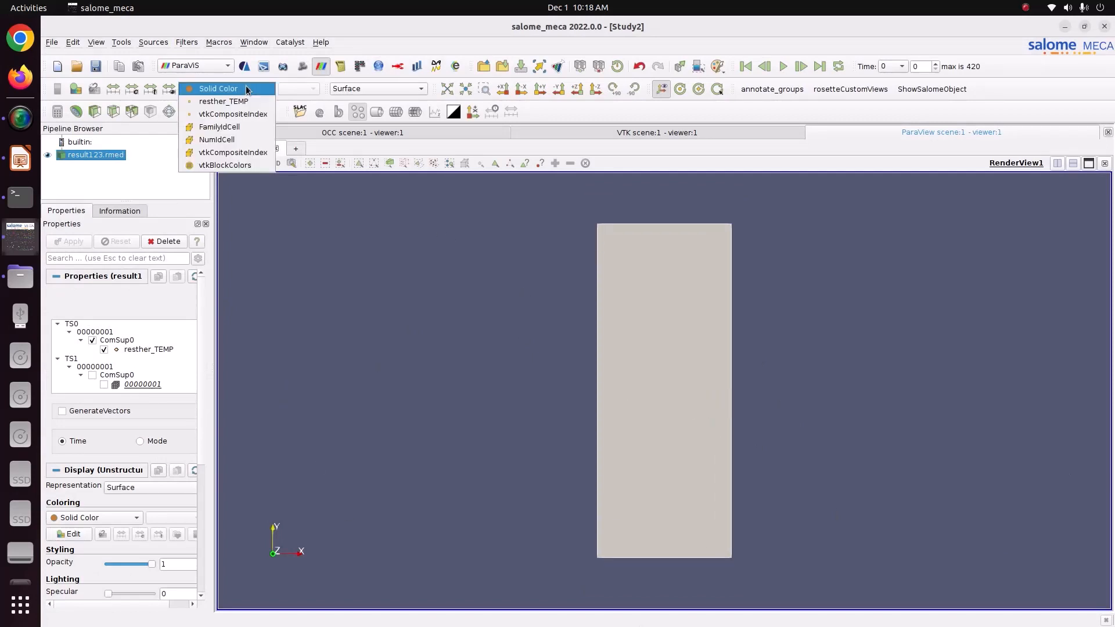
pyautogui.click(244, 103)
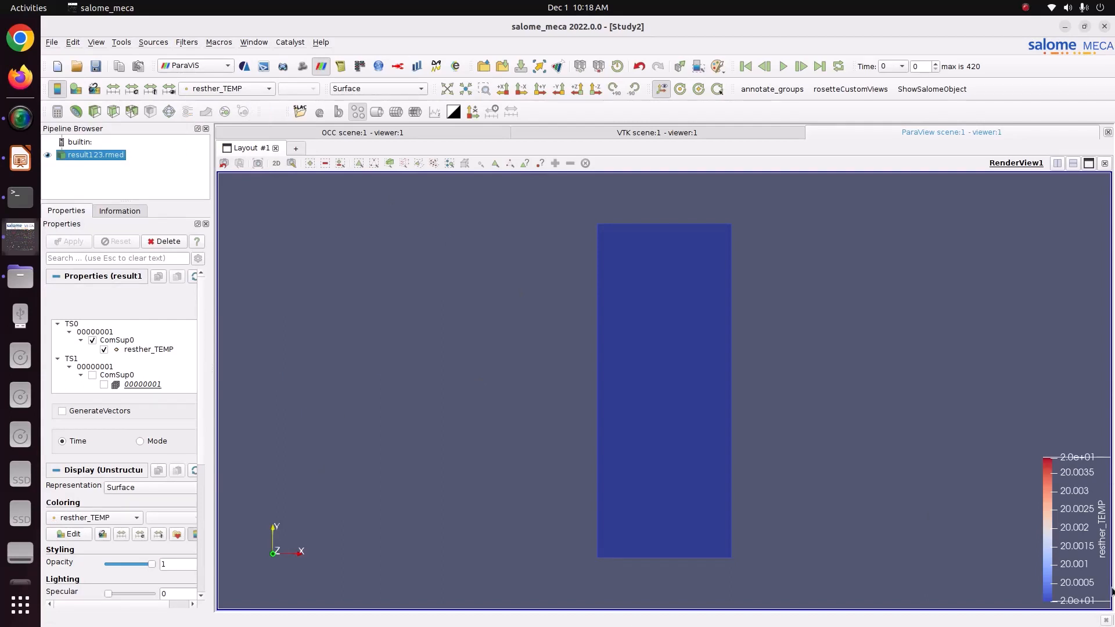
pyautogui.moveTo(1081, 538); pyautogui.dragTo(1011, 383)
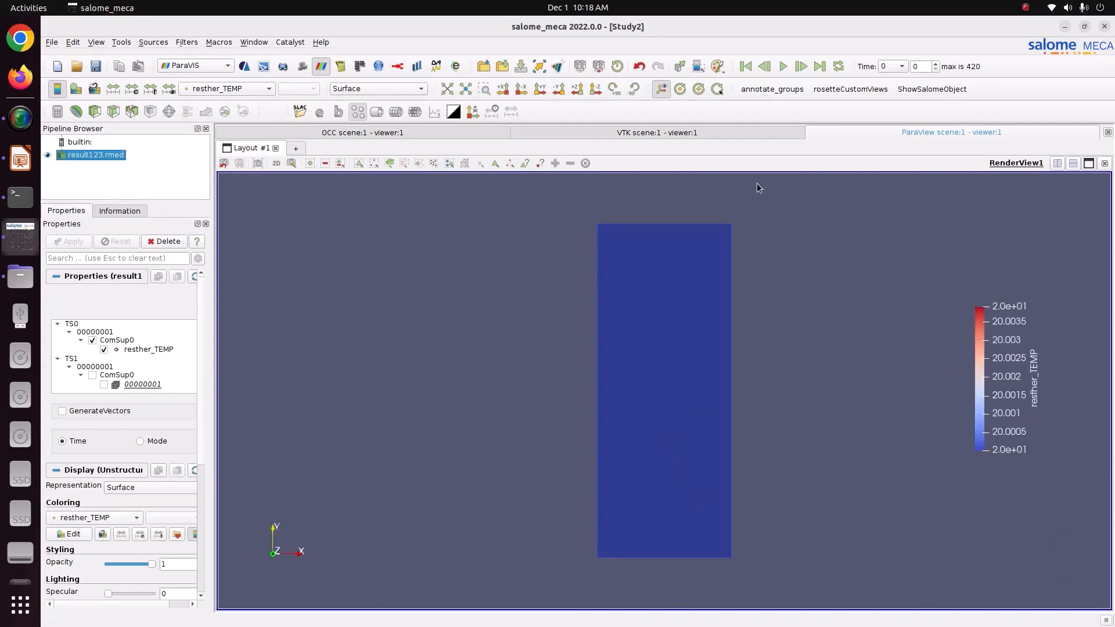
pyautogui.click(784, 67)
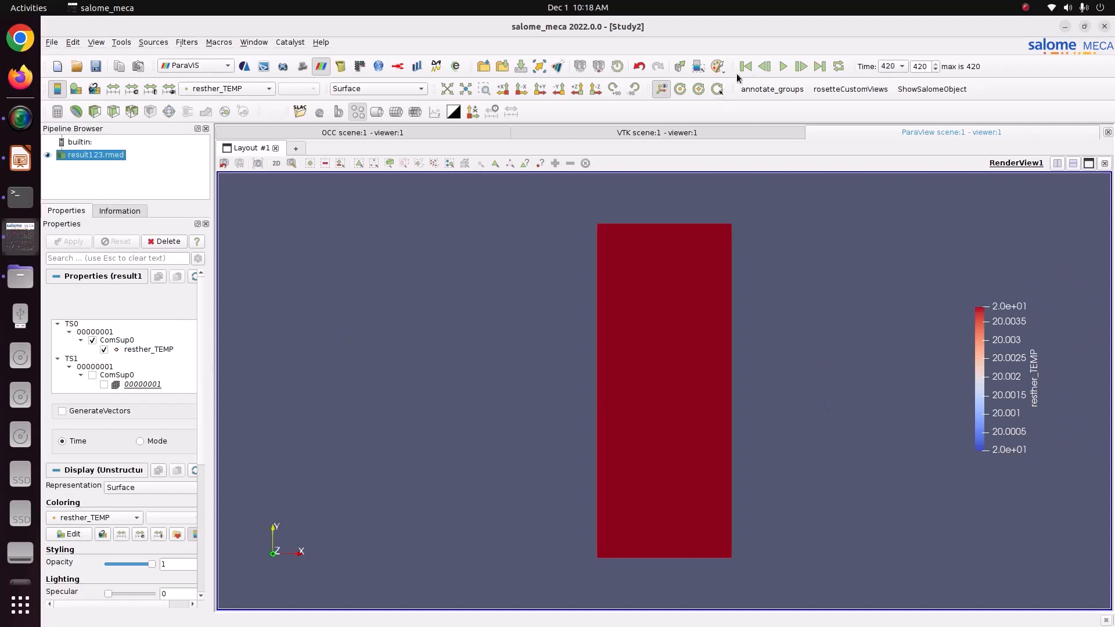
# Rewind, re-select resther_TEMP colouring, replay the animation, and rewind to time 0.
pyautogui.click(745, 66)
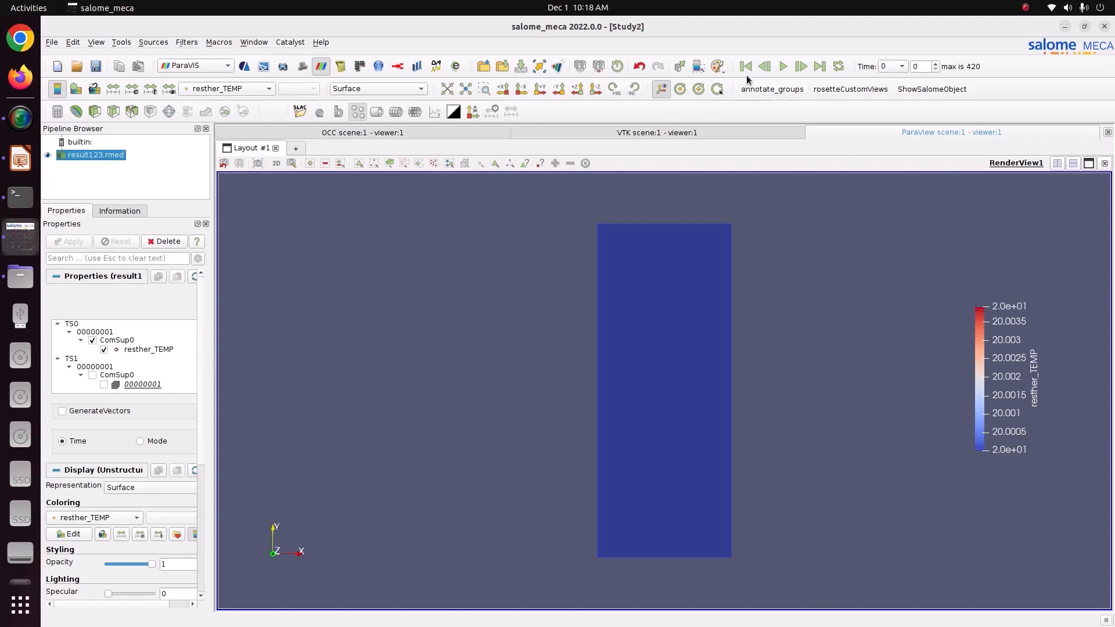
pyautogui.click(226, 90)
pyautogui.click(228, 93)
pyautogui.click(227, 90)
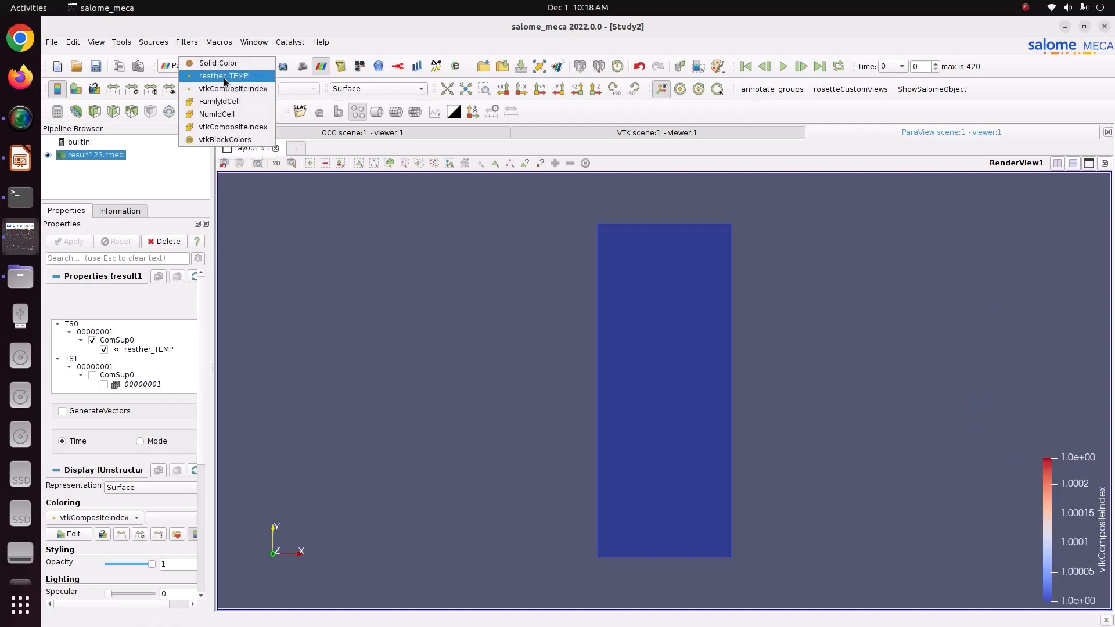
pyautogui.click(224, 78)
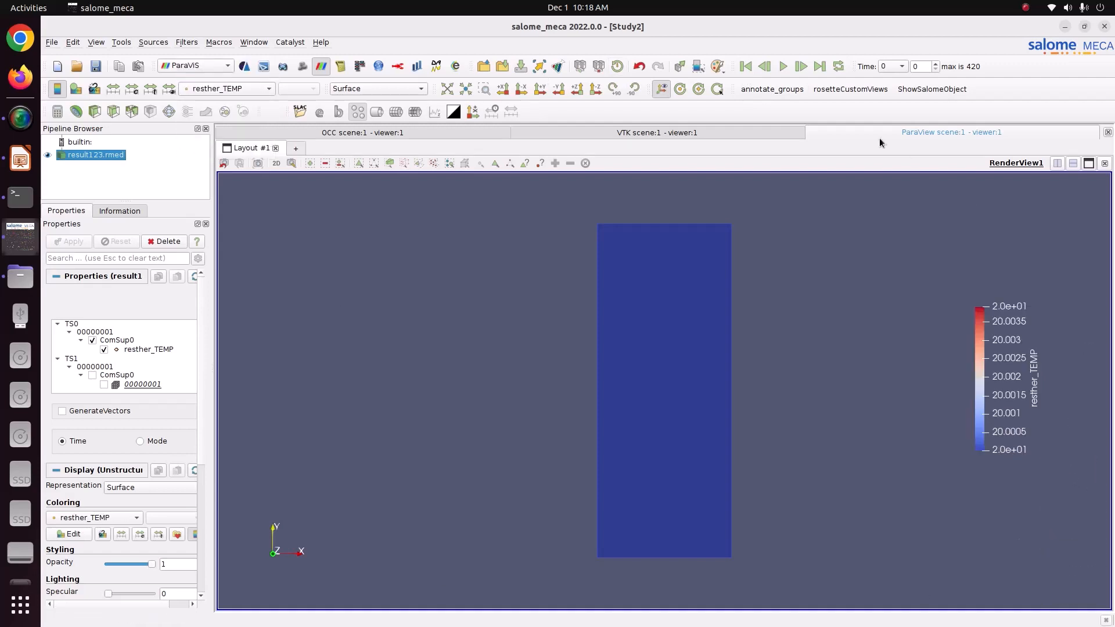
pyautogui.click(782, 66)
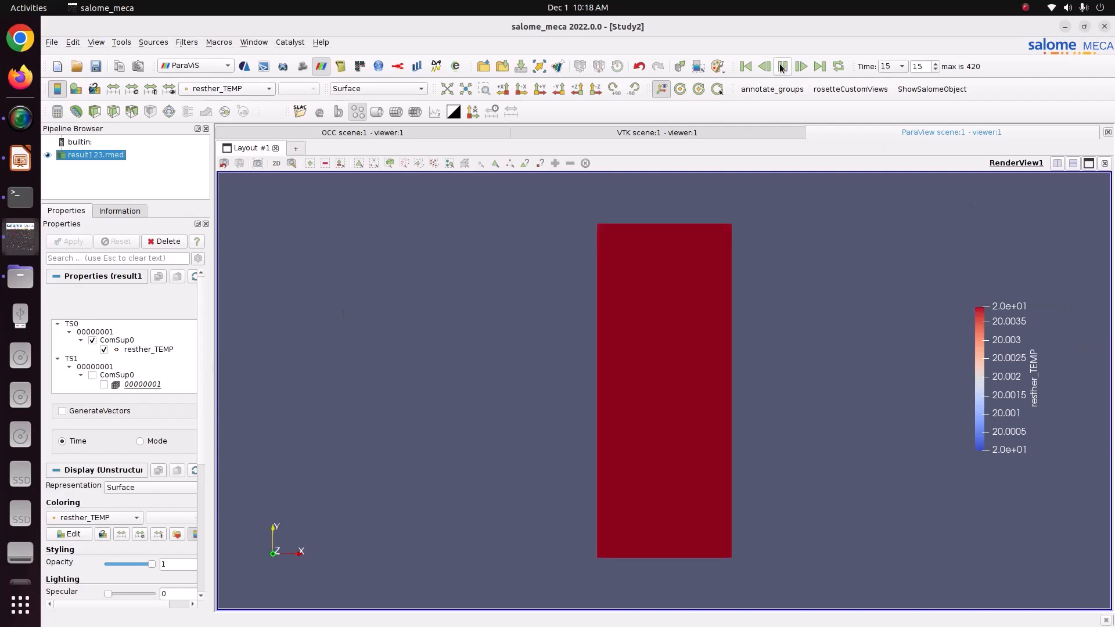
pyautogui.click(746, 68)
pyautogui.click(782, 66)
pyautogui.click(741, 67)
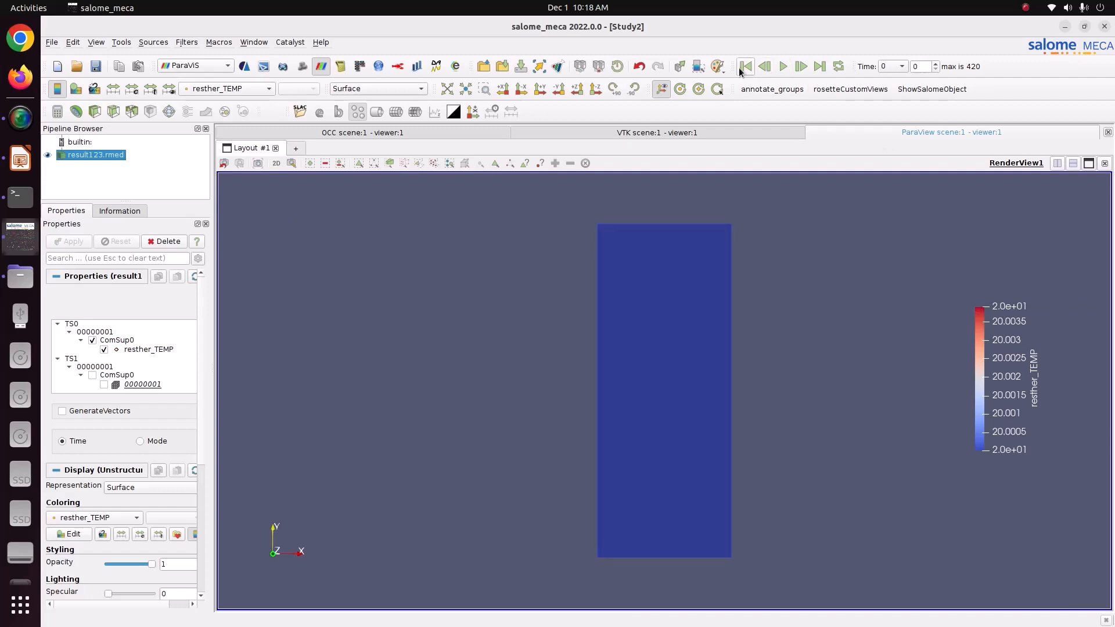
# Rescale the resther_TEMP colour range over all timesteps (20 to 340) and move the legend to the upper left.
pyautogui.click(151, 90)
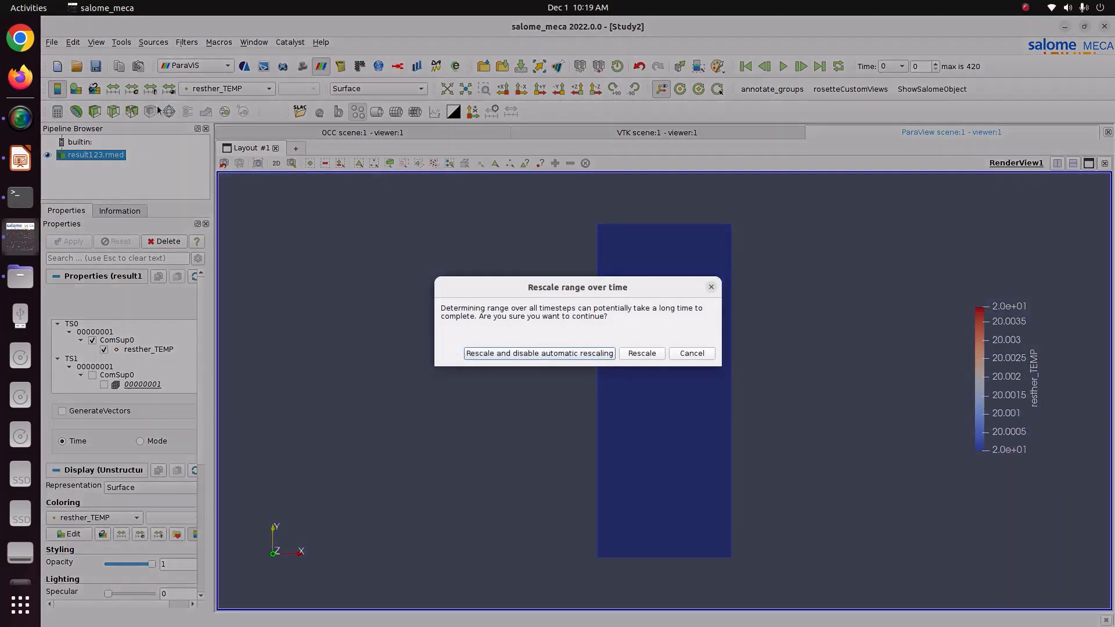
pyautogui.click(490, 355)
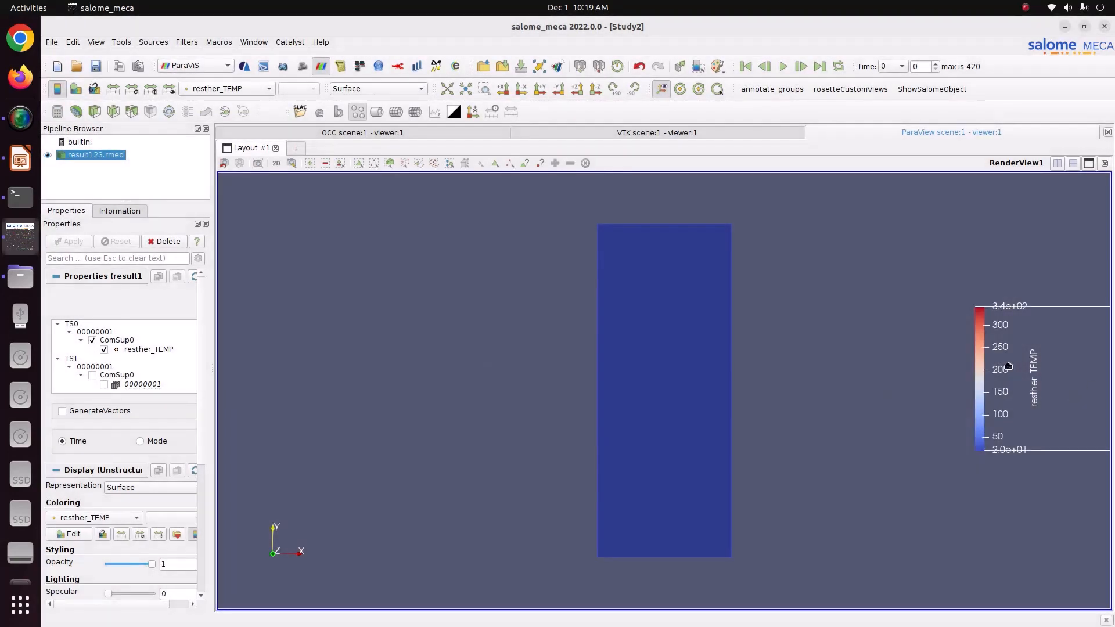
pyautogui.moveTo(1009, 367); pyautogui.dragTo(294, 263)
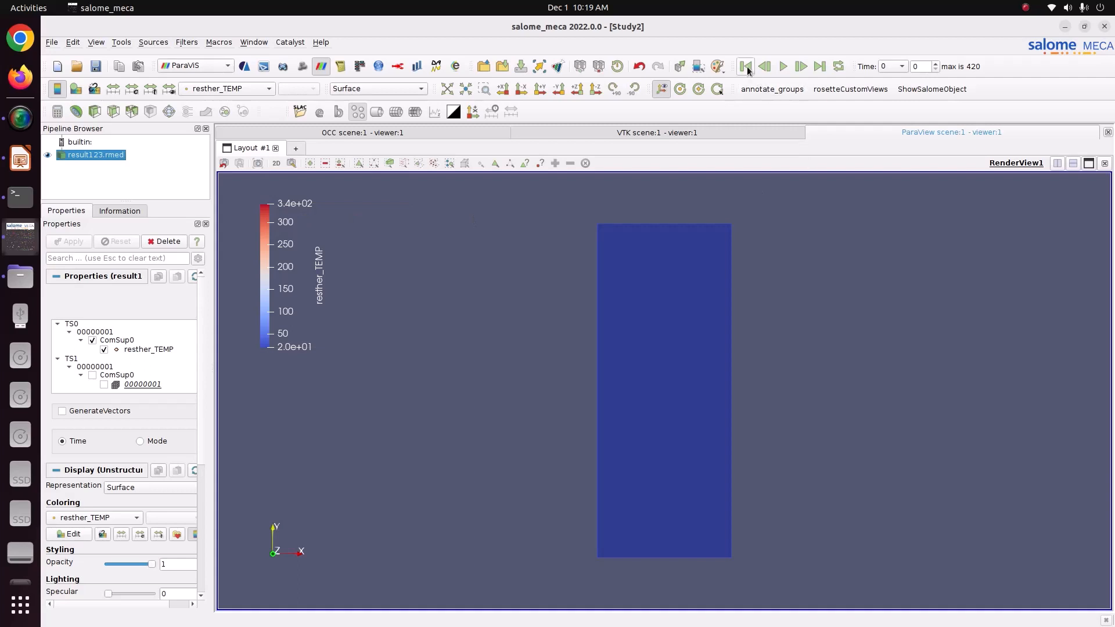
# Play the heating animation through to final time 420, when the plate nears the top of the 20–340 range.
pyautogui.click(783, 67)
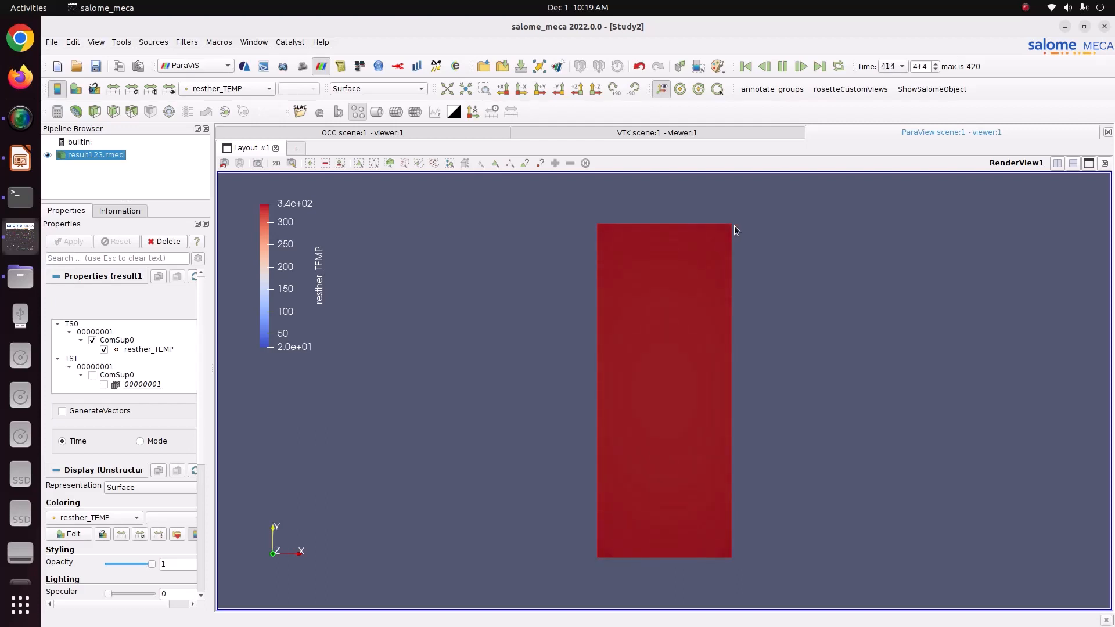
pyautogui.scroll(4, 723, 246)
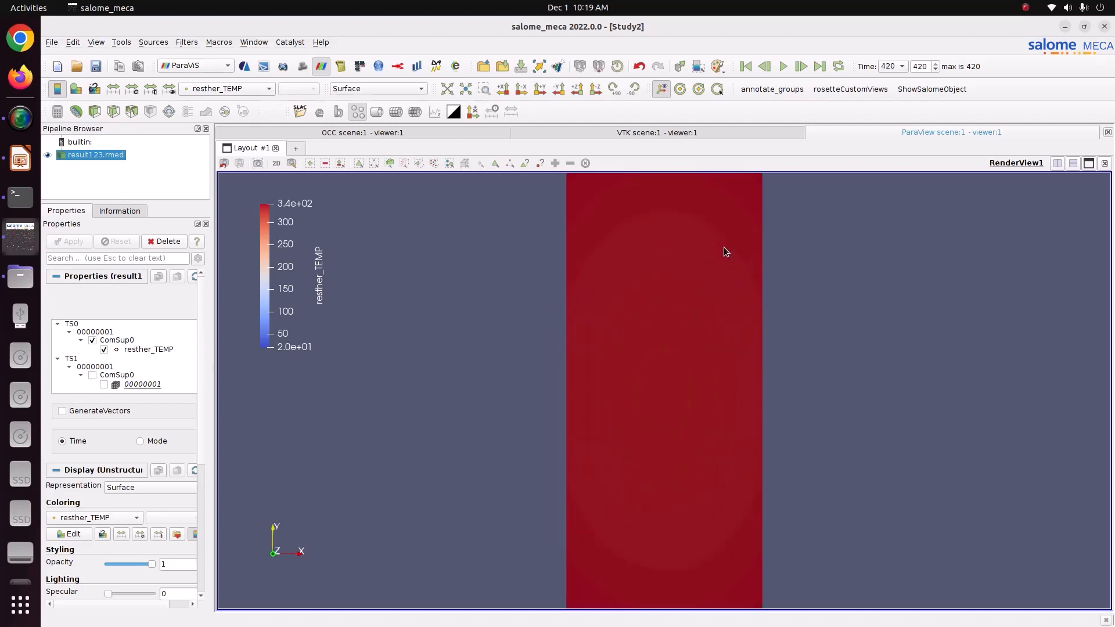
pyautogui.scroll(-2, 723, 247)
pyautogui.scroll(6, 724, 258)
pyautogui.scroll(-6, 725, 258)
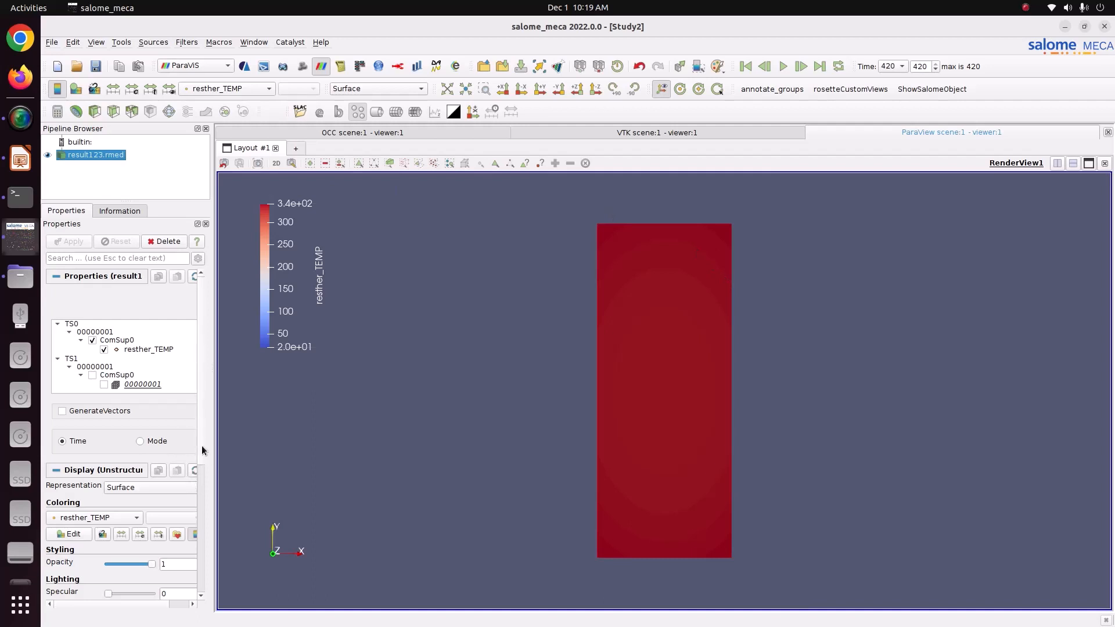
pyautogui.scroll(-3, 202, 449)
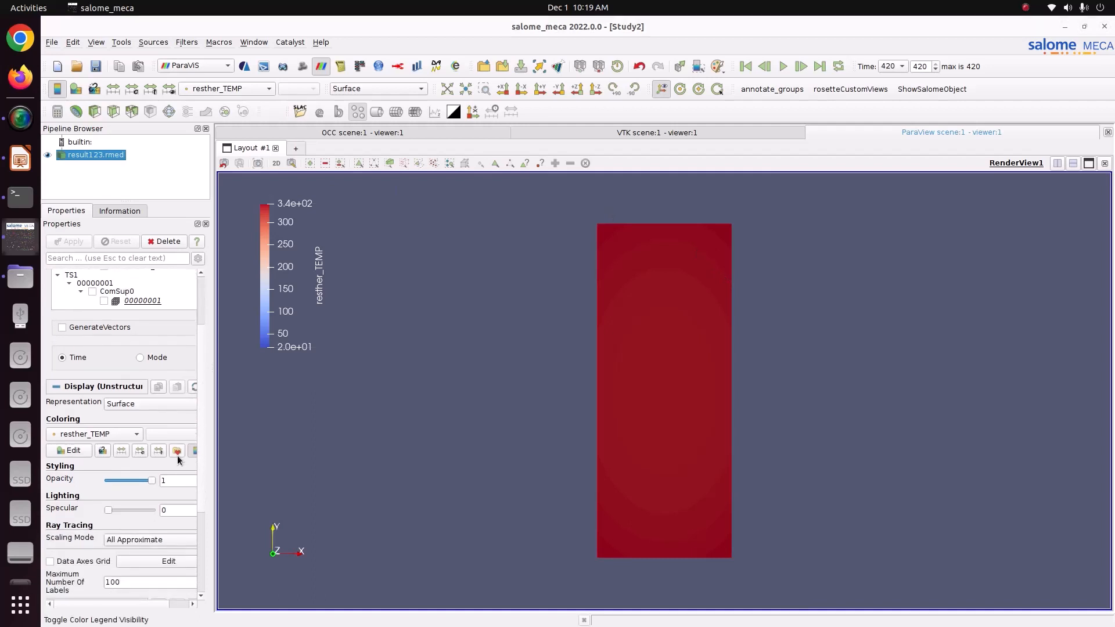
# Apply the Blue to Red Rainbow preset to the resther_TEMP colour map.
pyautogui.click(177, 456)
pyautogui.click(735, 160)
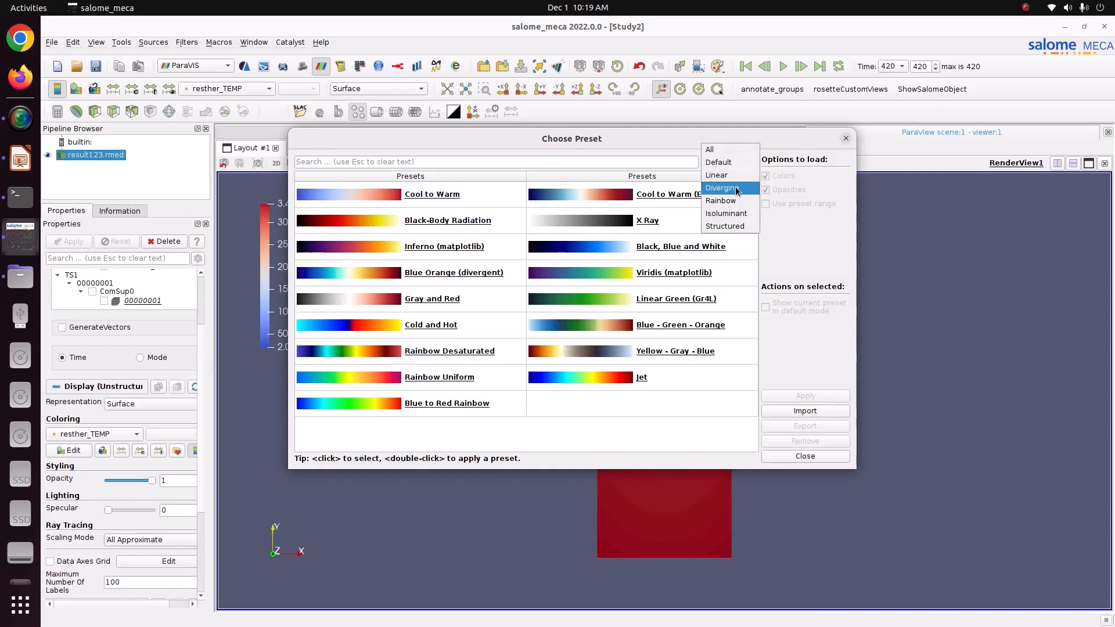
pyautogui.click(720, 200)
pyautogui.click(700, 221)
pyautogui.click(805, 396)
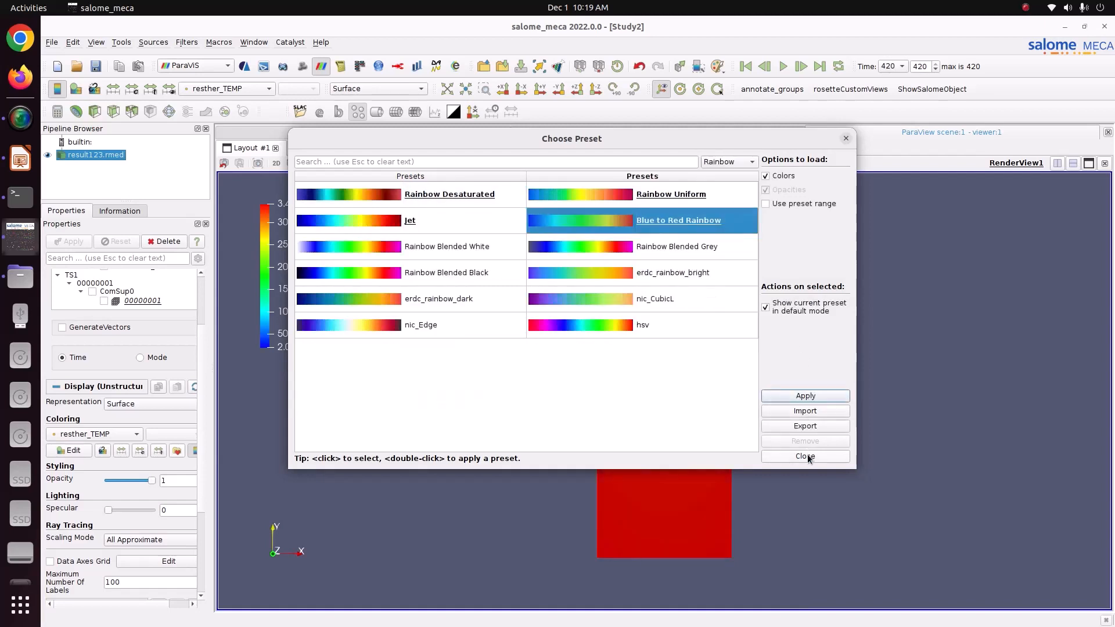
pyautogui.click(805, 456)
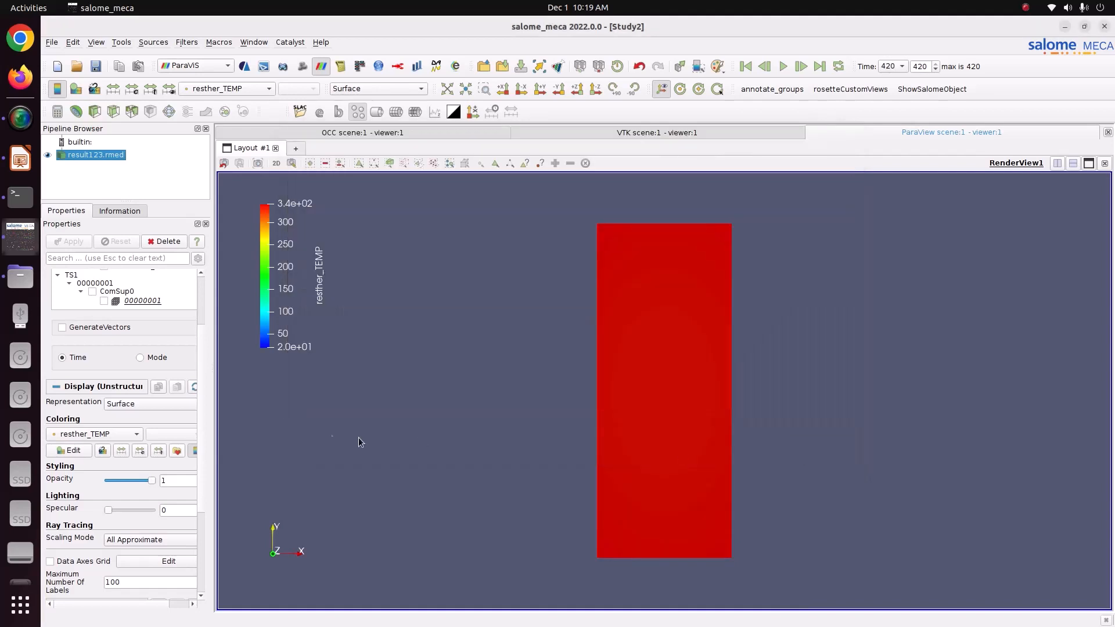
# Set the colour map's Number Of Table Values to 12 for discrete colour bands.
pyautogui.click(68, 449)
pyautogui.scroll(-2, 261, 450)
pyautogui.scroll(-2, 260, 449)
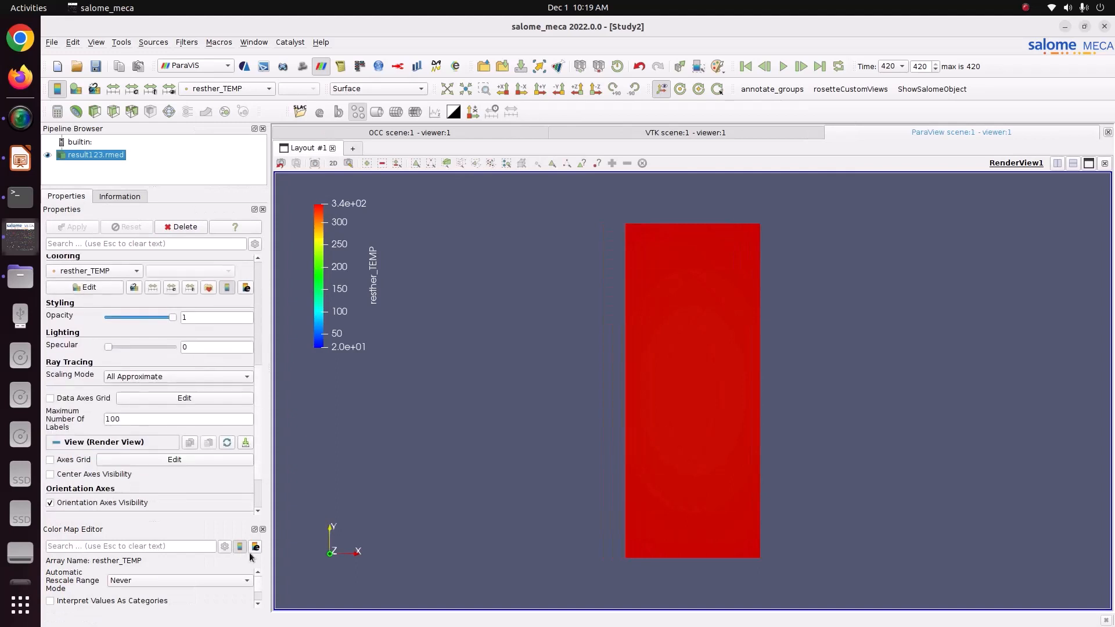
pyautogui.scroll(-2, 260, 587)
pyautogui.doubleClick(212, 583)
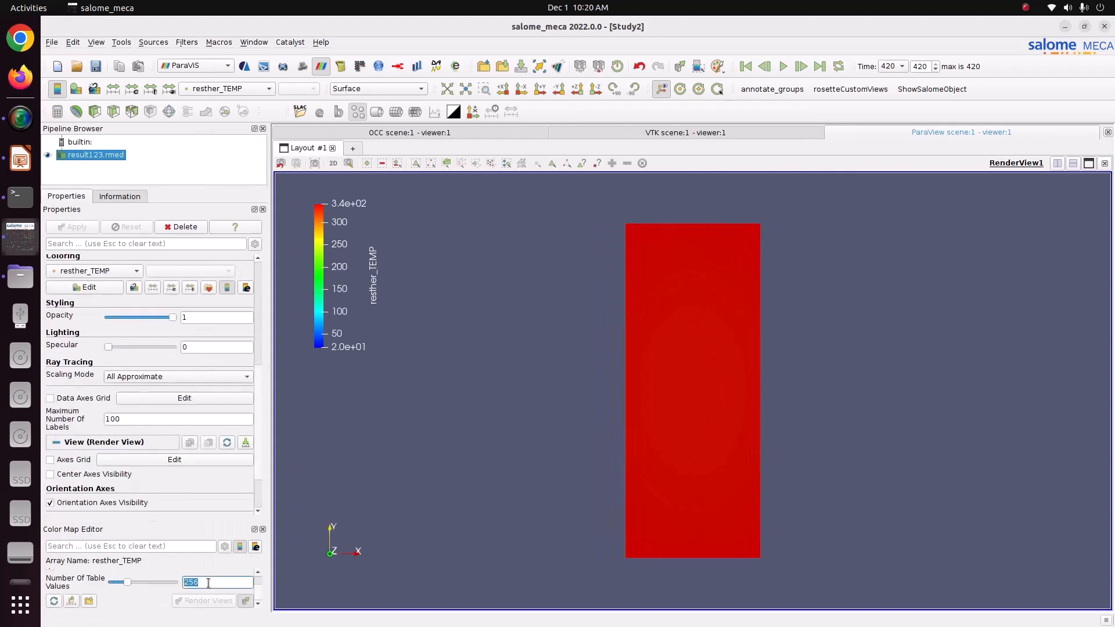
pyautogui.write('12')
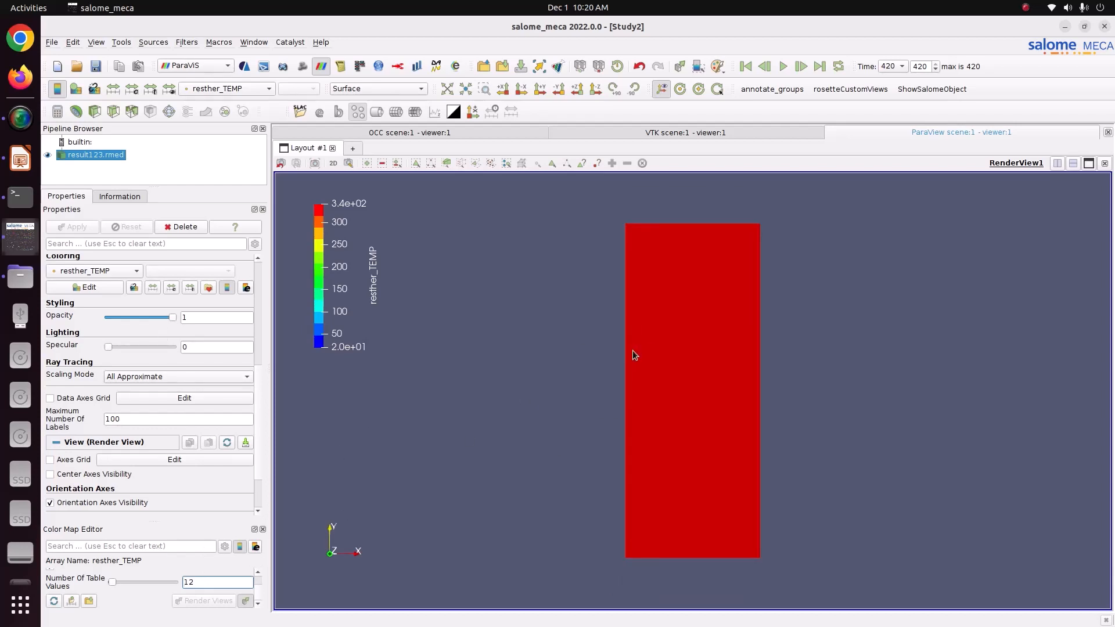
pyautogui.scroll(2, 713, 374)
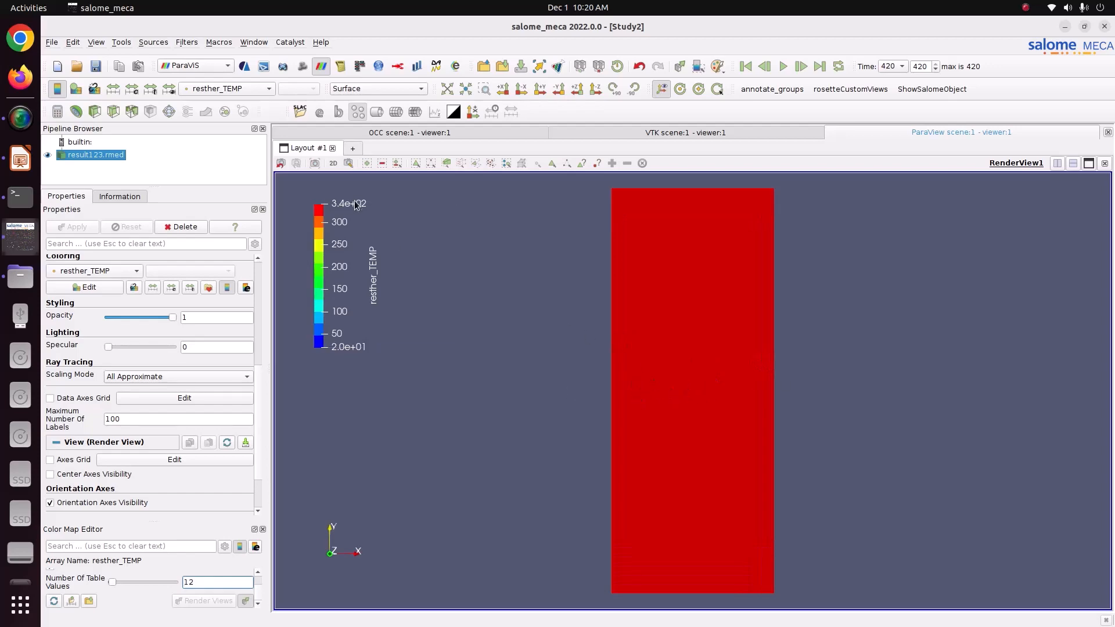
pyautogui.click(19, 167)
# Check slide 2's expected answer of 282°C at oven exit, then return to Salome-Meca.
pyautogui.click(86, 198)
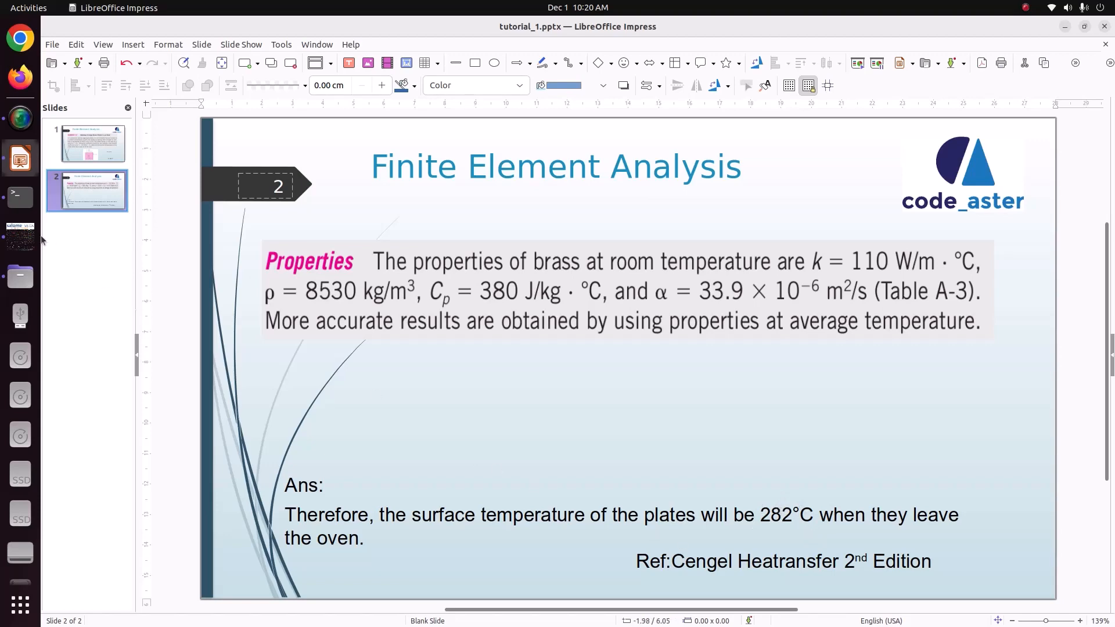
pyautogui.click(22, 236)
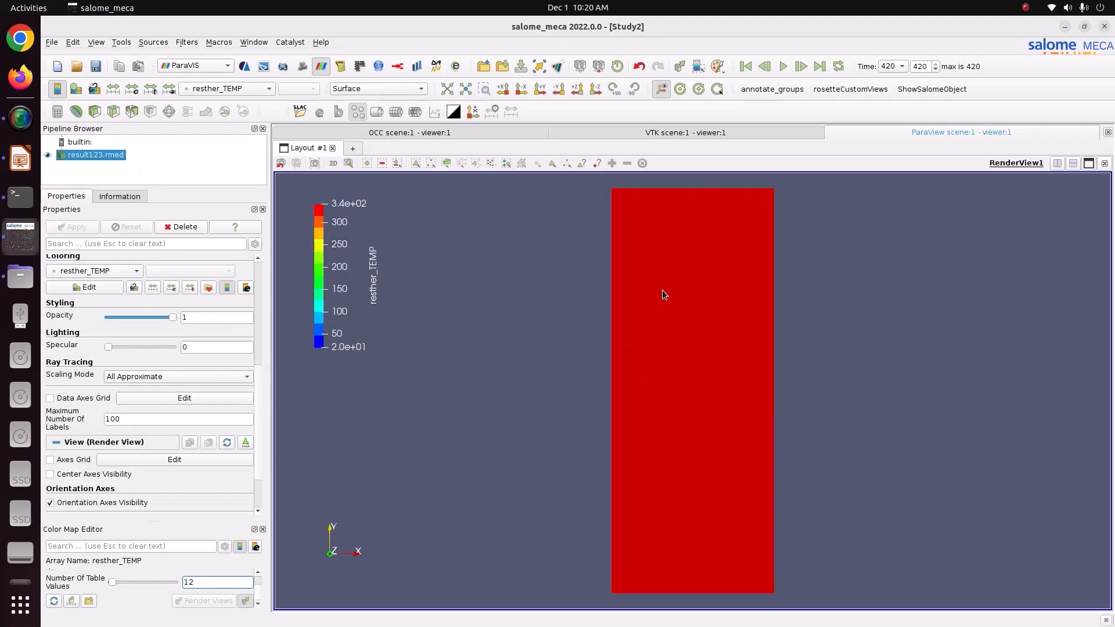
# Replay the heating animation between times 0 and 420, stop at time 0, and open the filter quick search.
pyautogui.click(249, 90)
pyautogui.click(249, 90)
pyautogui.click(746, 66)
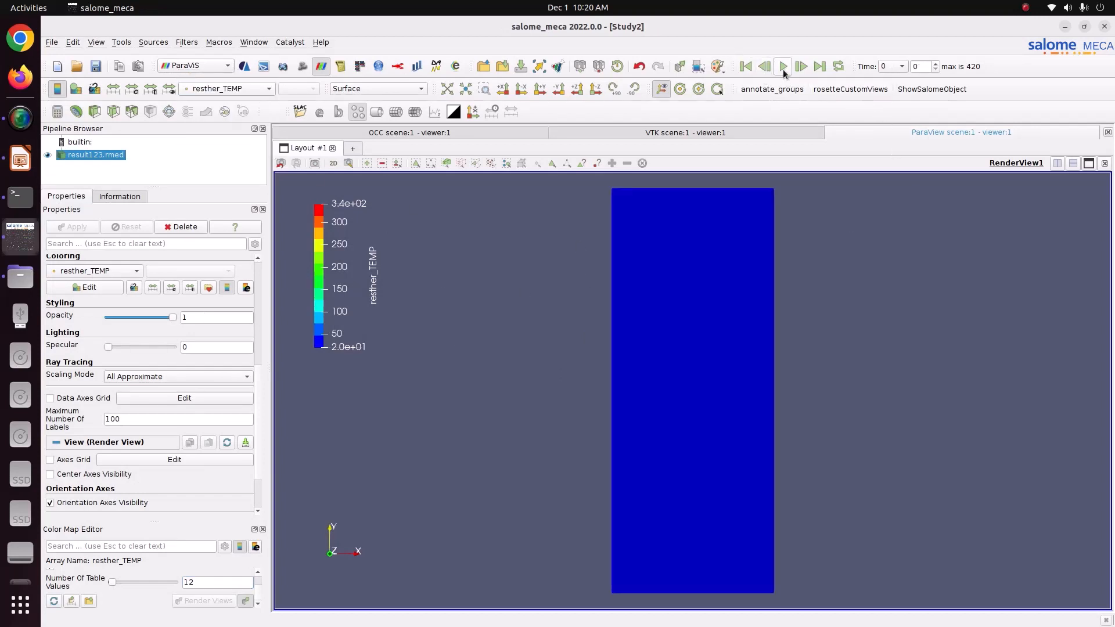
pyautogui.click(819, 67)
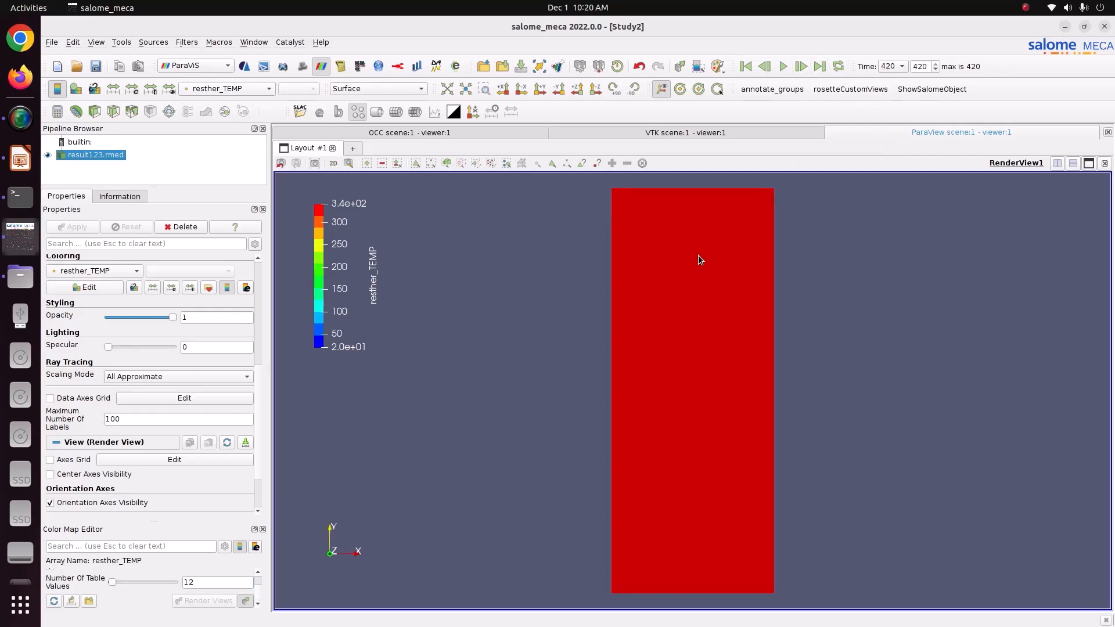
pyautogui.click(746, 66)
pyautogui.click(782, 67)
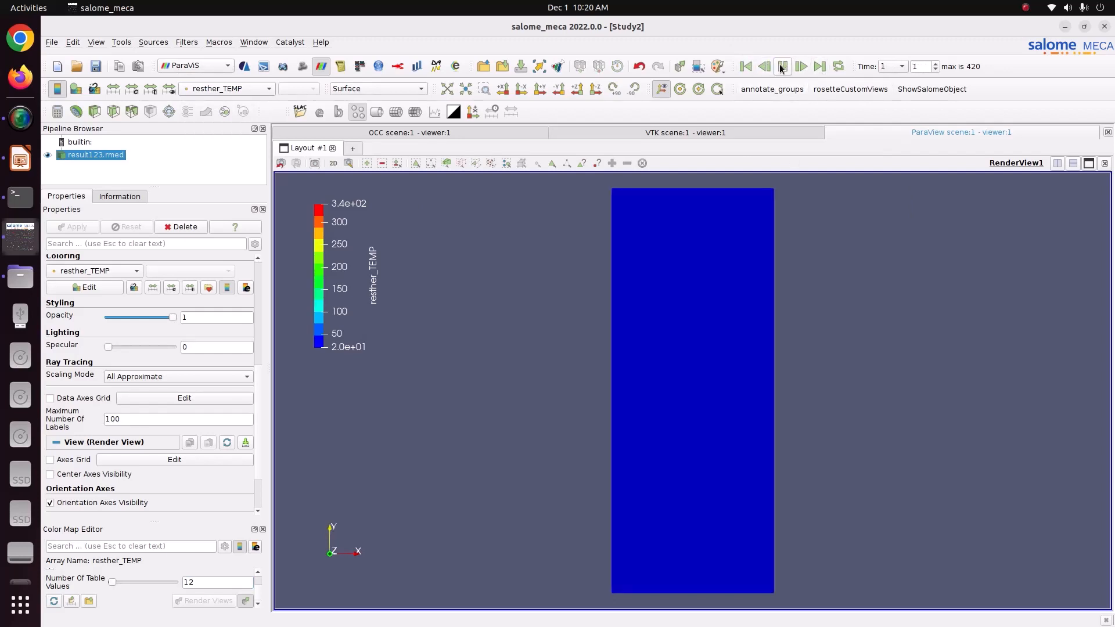
pyautogui.click(743, 66)
pyautogui.click(187, 42)
pyautogui.click(188, 56)
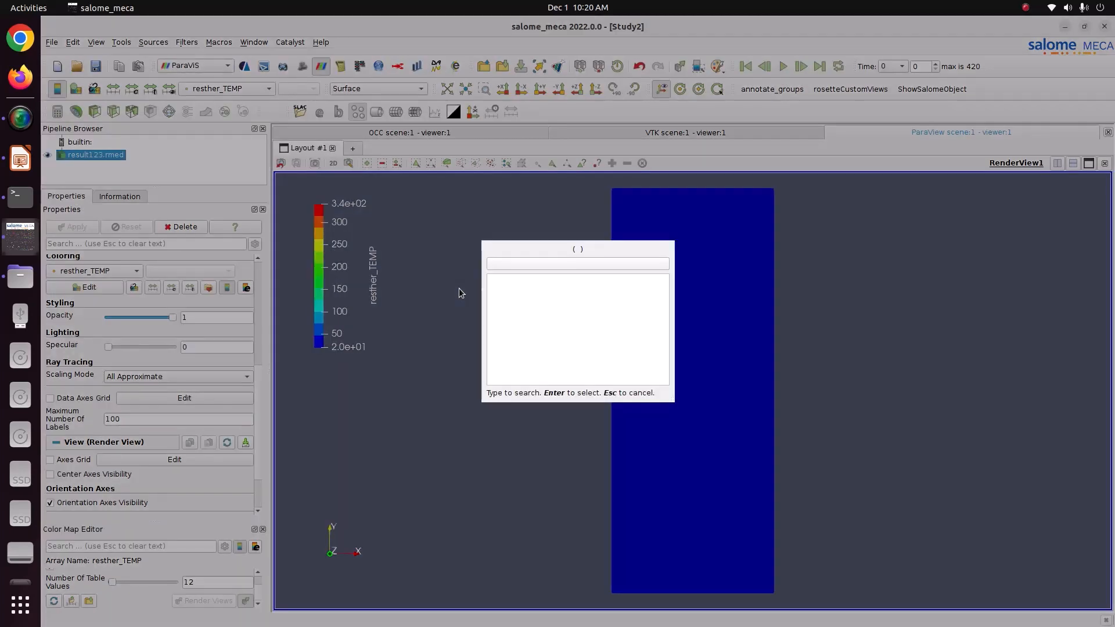
# Add and apply a Plot Data Over Time filter for a point picked on the plate's right edge.
pyautogui.write('plot')
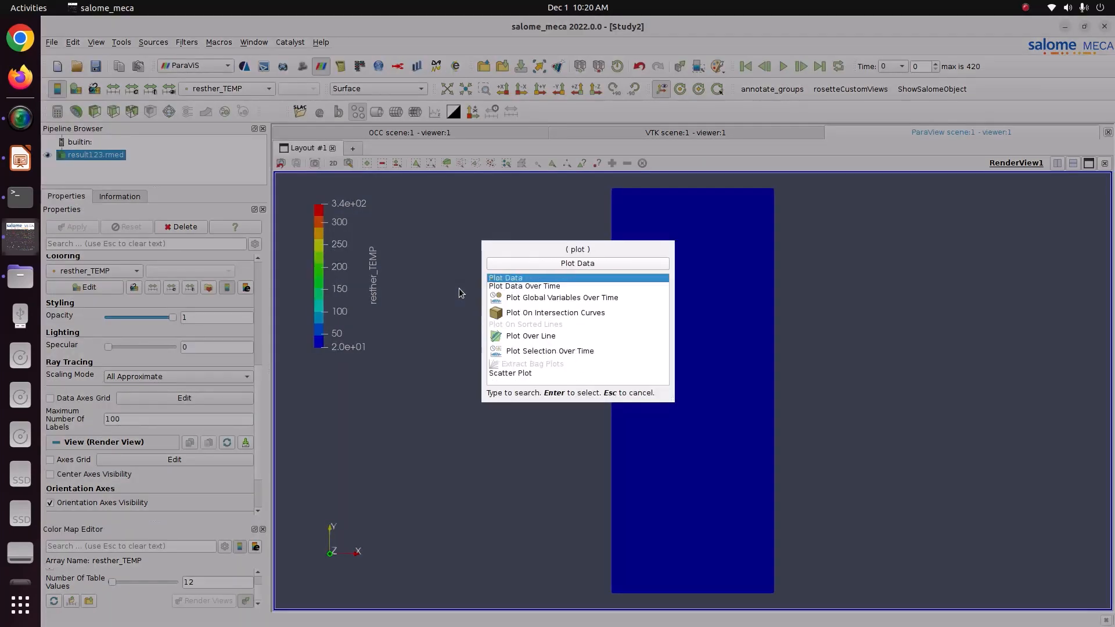
pyautogui.click(552, 289)
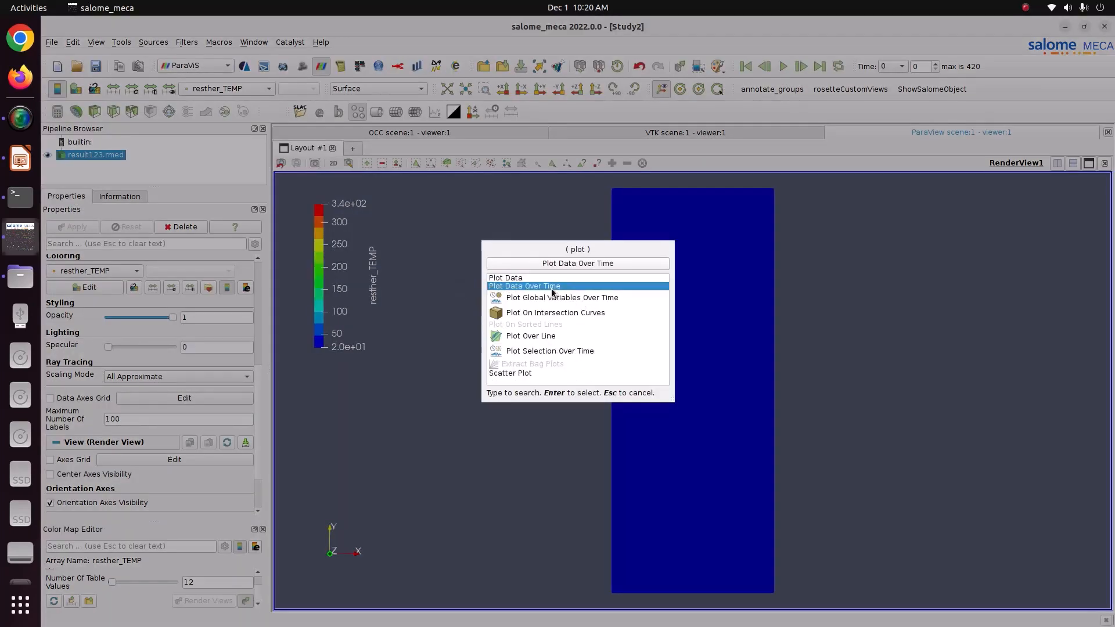
pyautogui.doubleClick(551, 289)
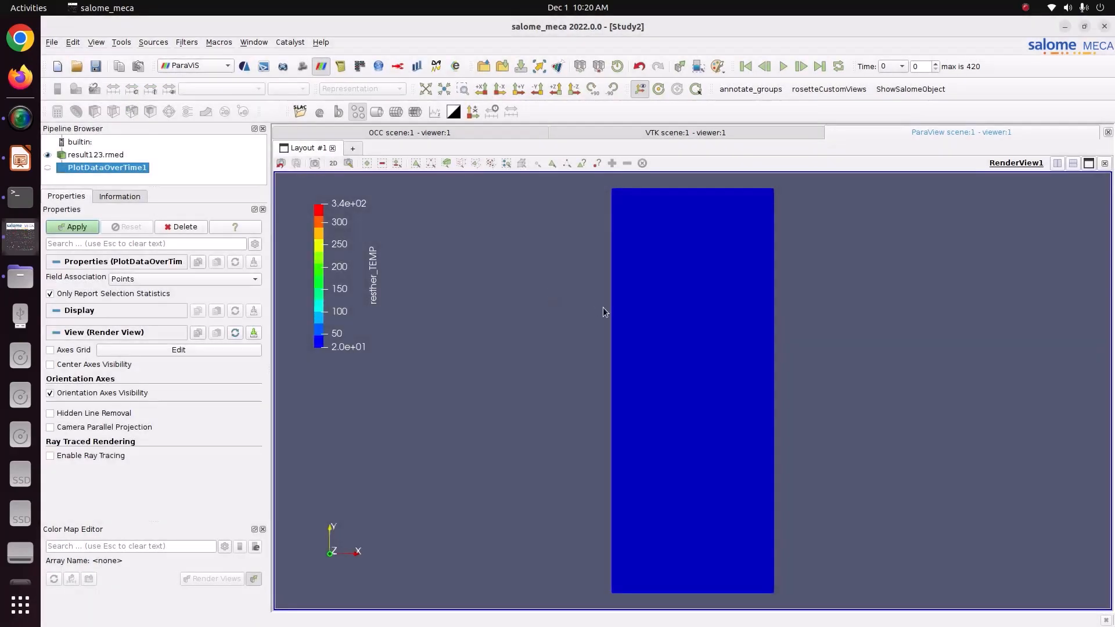
pyautogui.click(461, 164)
pyautogui.moveTo(770, 248); pyautogui.dragTo(787, 268)
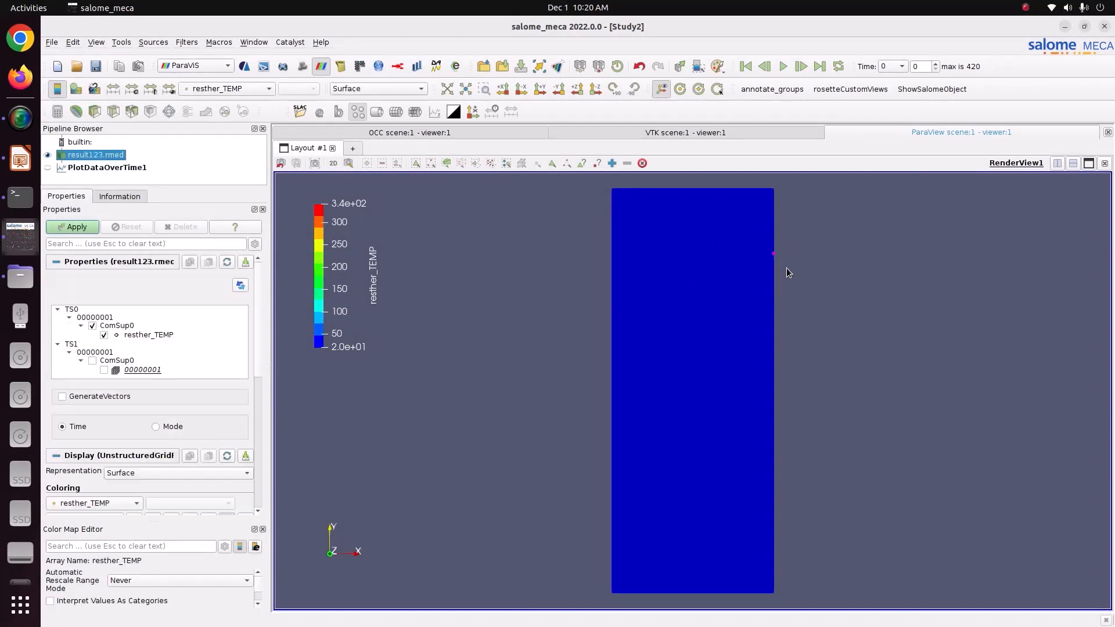
pyautogui.click(79, 227)
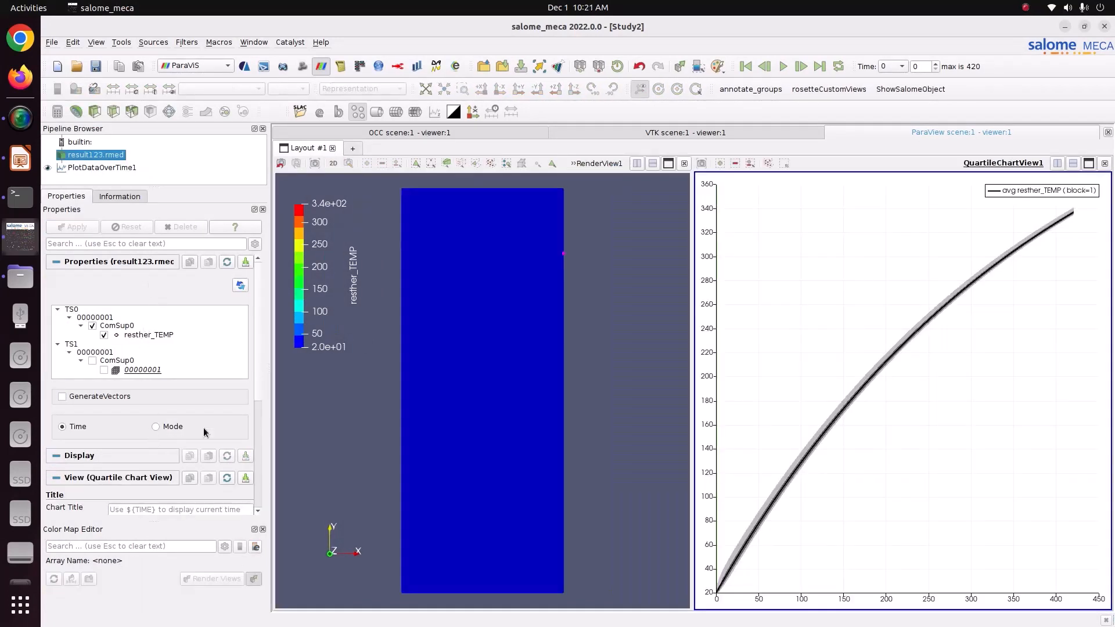
# In PlotDataOverTime1's Series Parameters, plot only the resther_TEMP series.
pyautogui.click(108, 168)
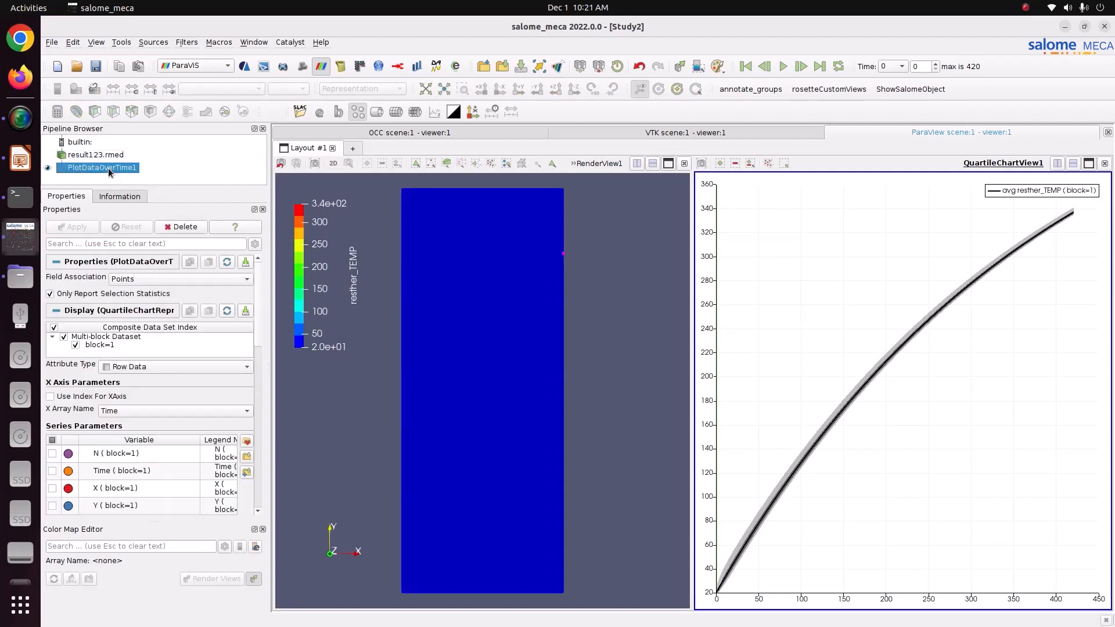
pyautogui.click(52, 440)
pyautogui.click(52, 441)
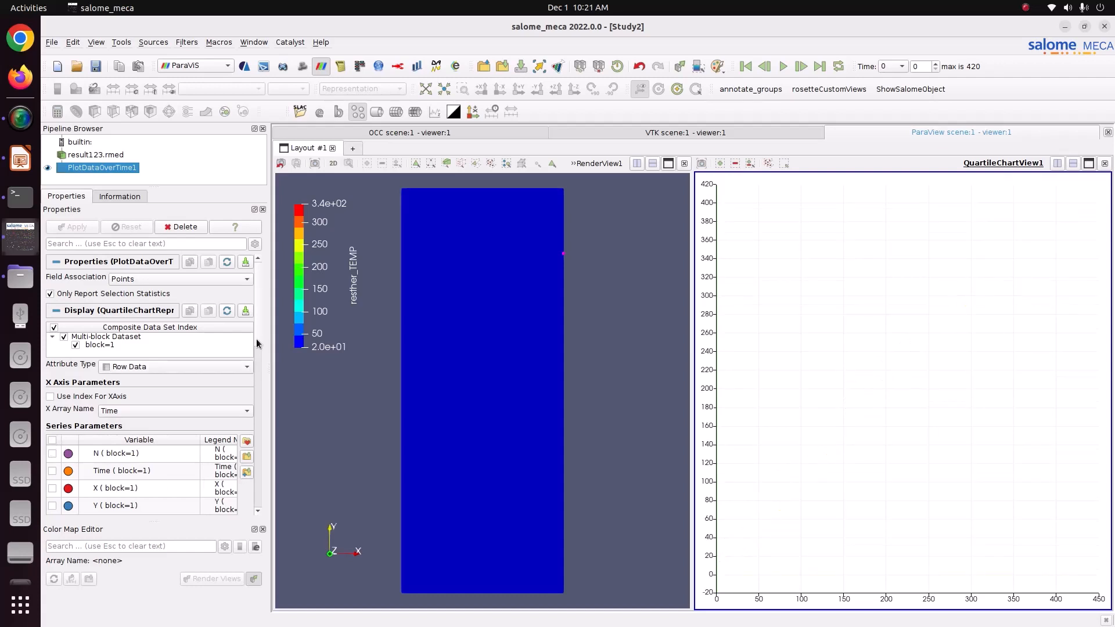
pyautogui.moveTo(259, 344); pyautogui.dragTo(258, 395)
pyautogui.click(53, 370)
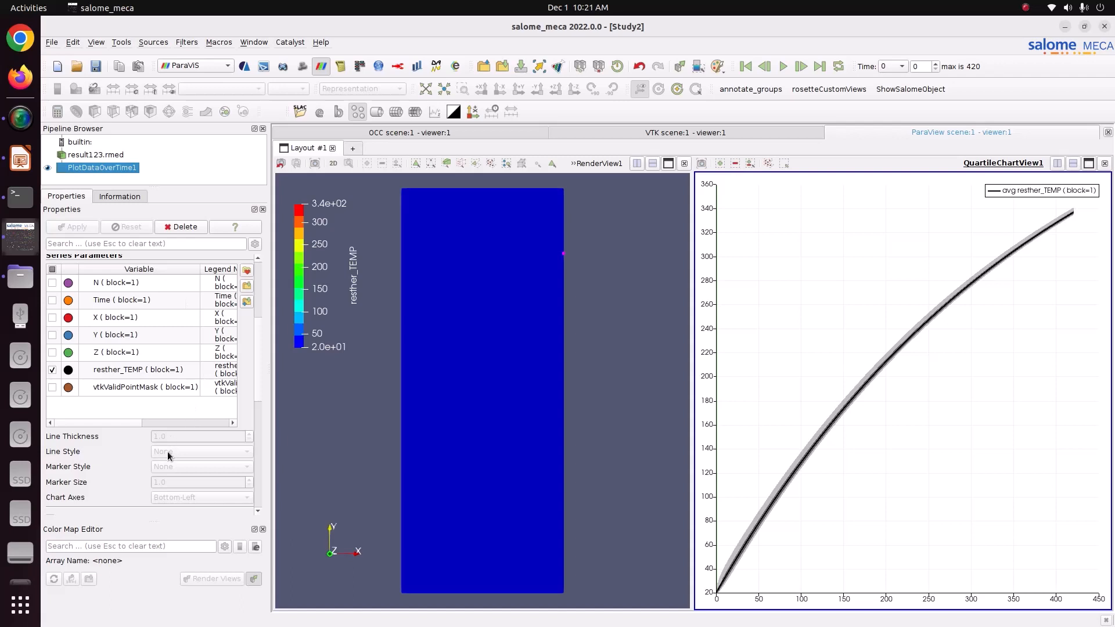
# Show only the maximum temperature curve, hiding the quartile, range and average curves.
pyautogui.scroll(-5, 254, 395)
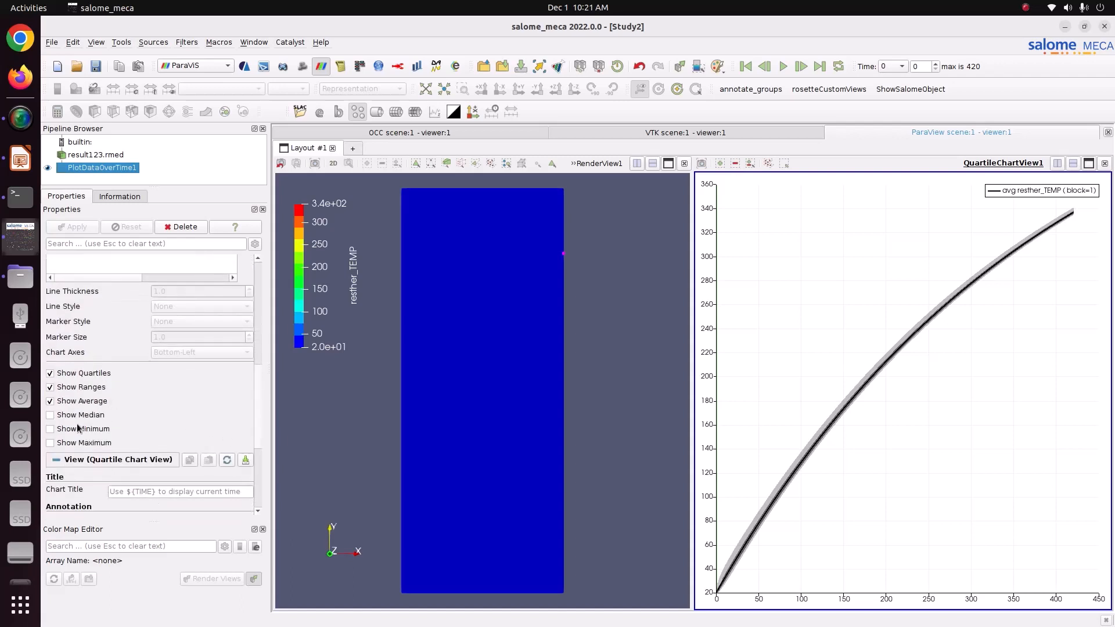
pyautogui.click(50, 442)
pyautogui.click(50, 401)
pyautogui.click(50, 387)
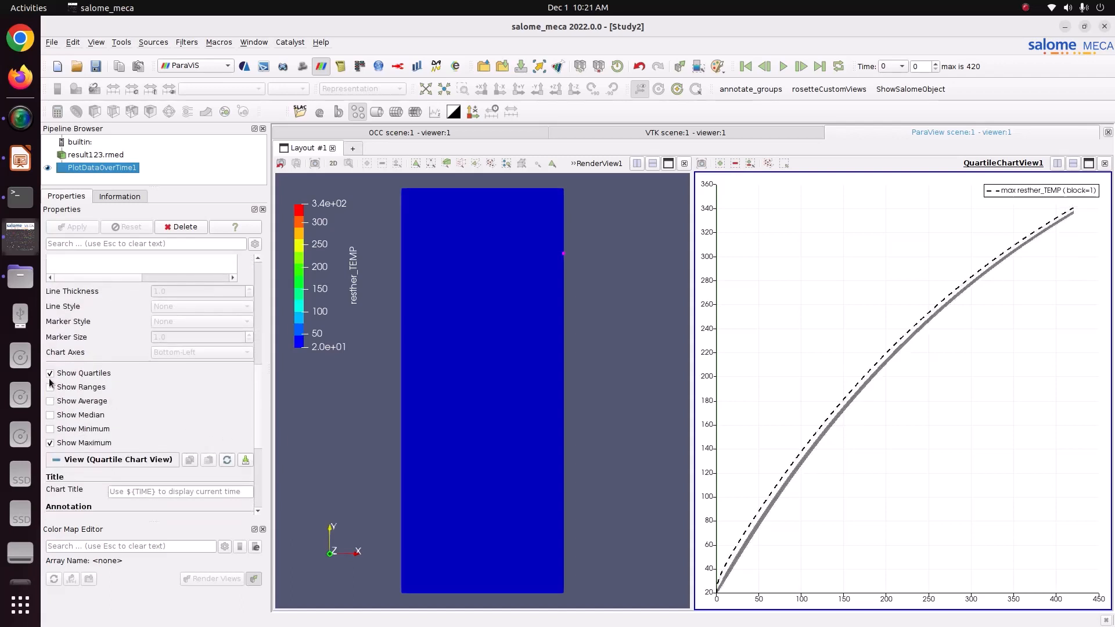
pyautogui.click(50, 373)
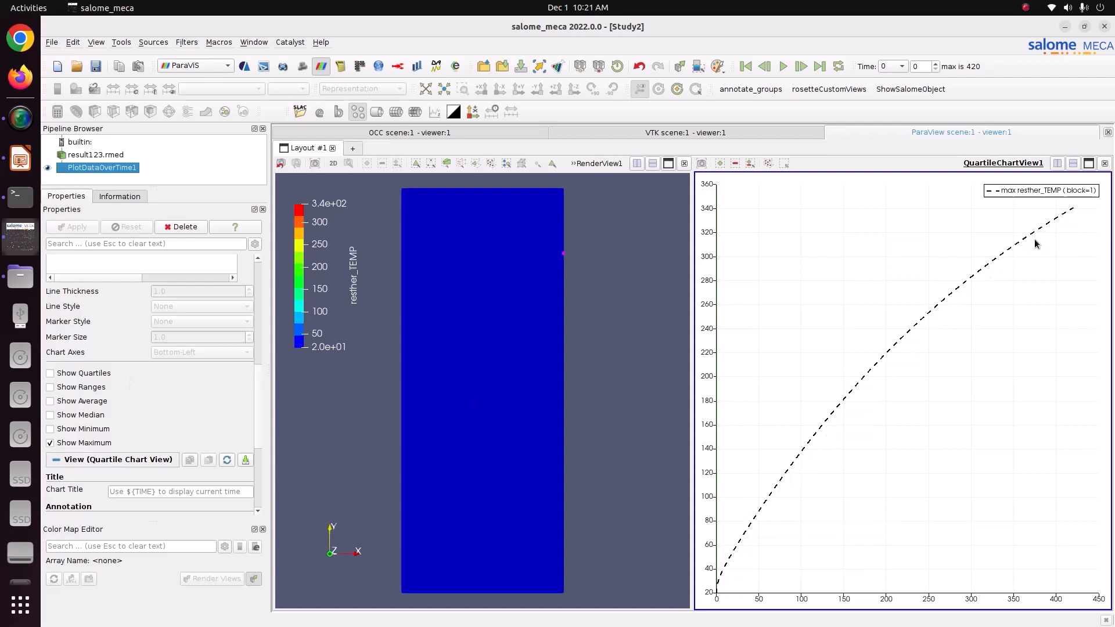
pyautogui.moveTo(1073, 211)
pyautogui.click(20, 165)
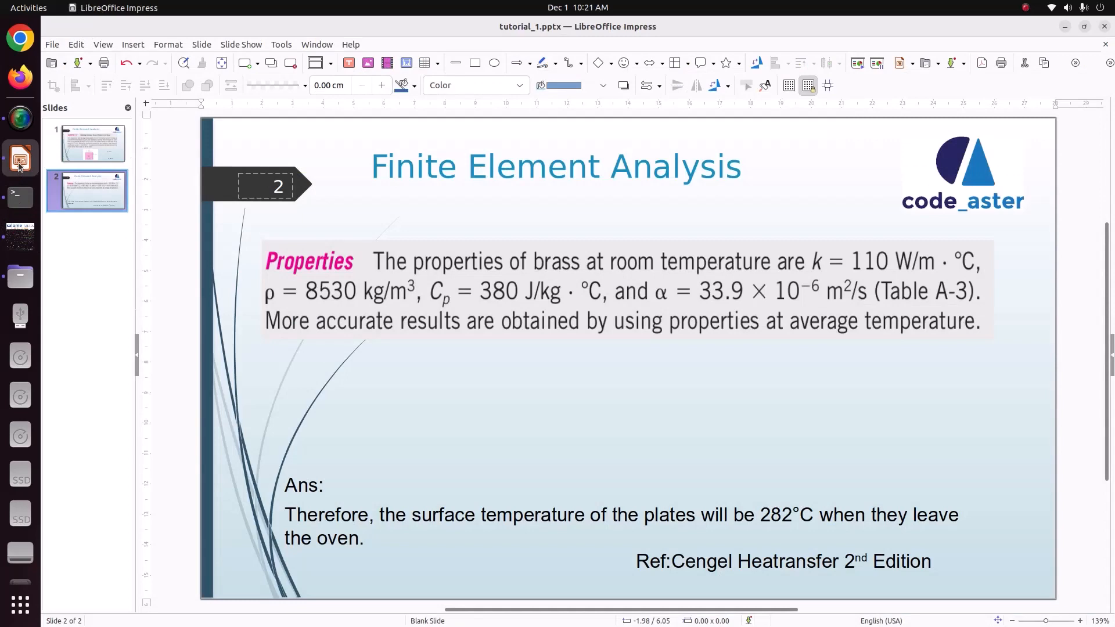
pyautogui.click(21, 235)
pyautogui.moveTo(1076, 213)
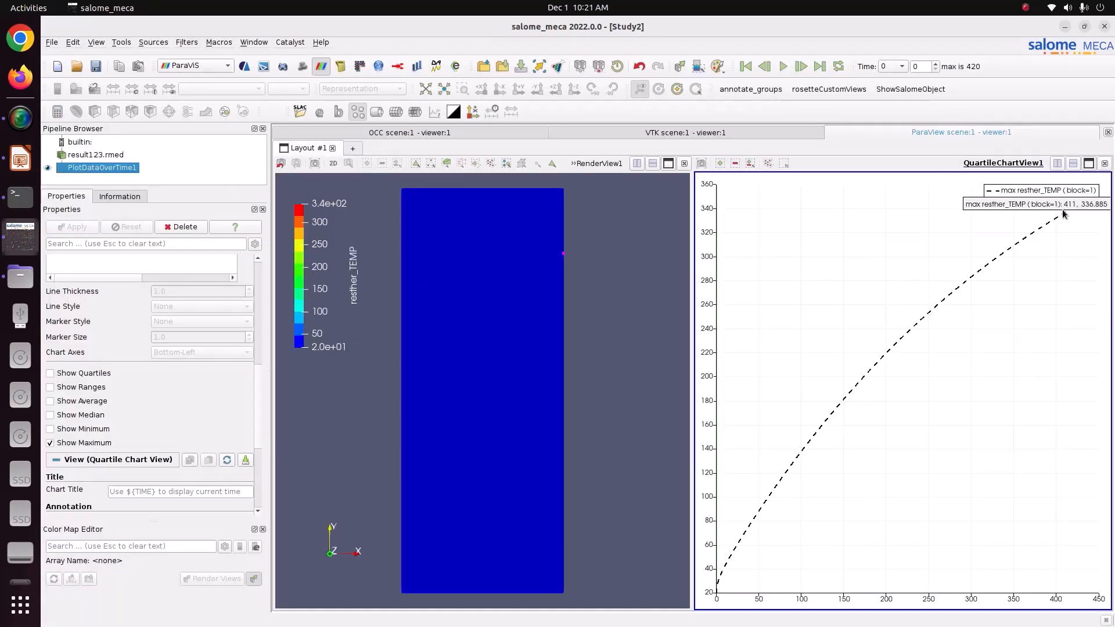
# Hide the maximum temperature curve and open the Selection Display Inspector panel.
pyautogui.click(58, 443)
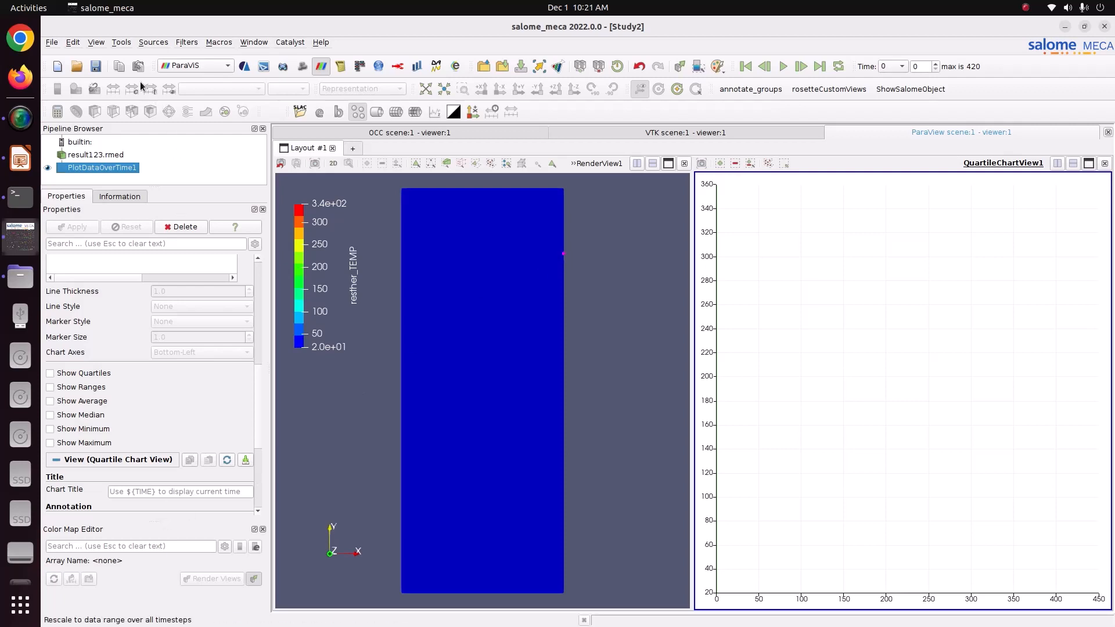
pyautogui.click(116, 45)
pyautogui.moveTo(116, 67)
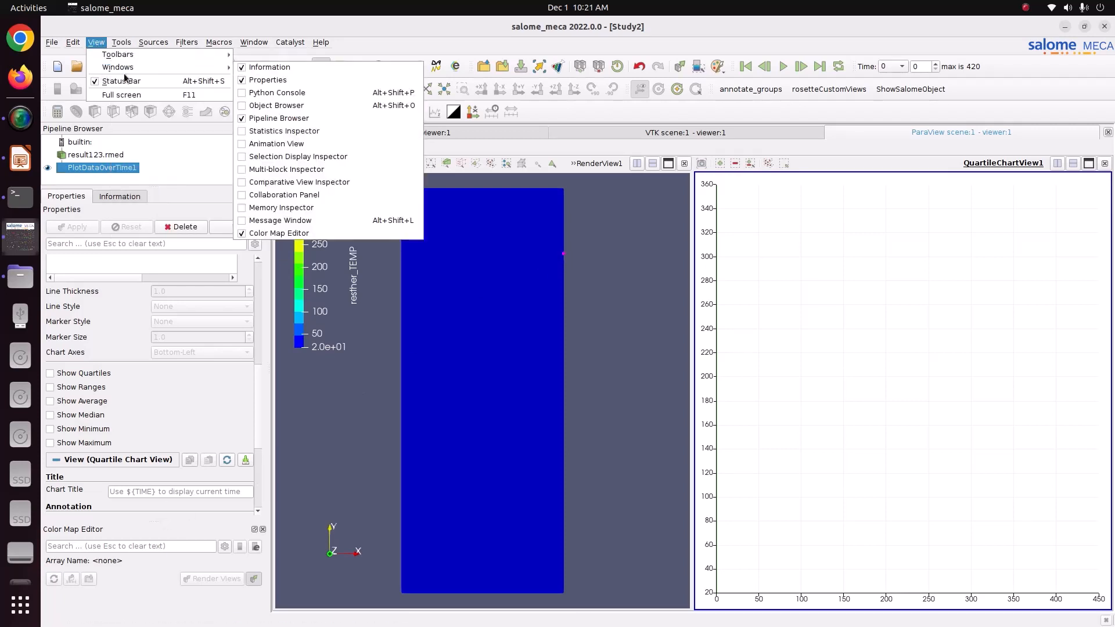
pyautogui.click(275, 157)
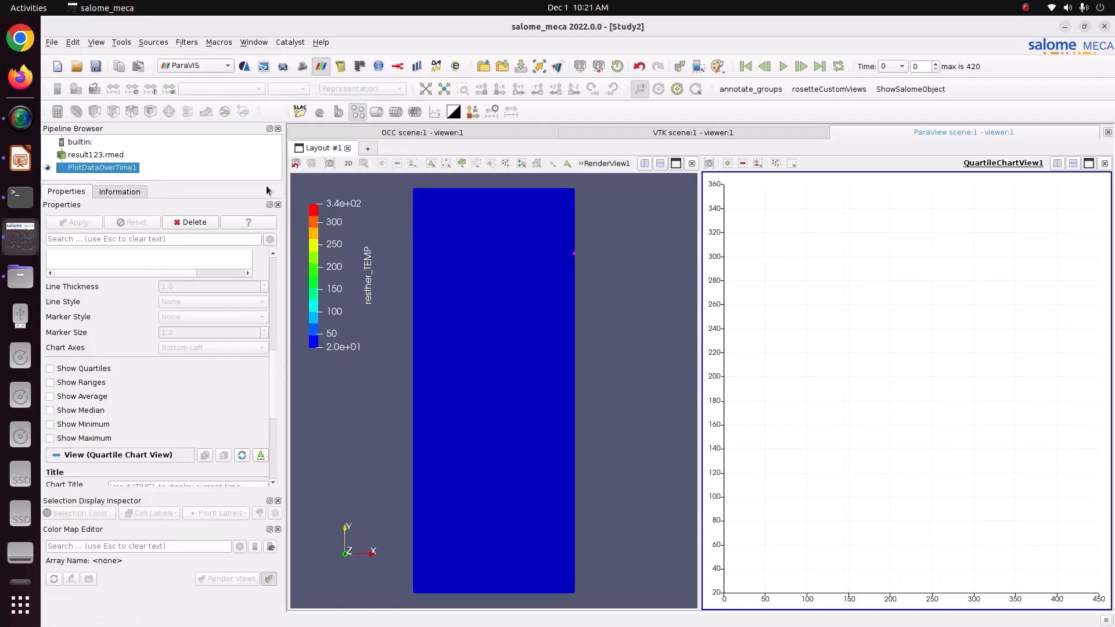
# Make result123.rmed the active dataset in the Pipeline Browser and rotate the plate slightly.
pyautogui.scroll(-6, 275, 400)
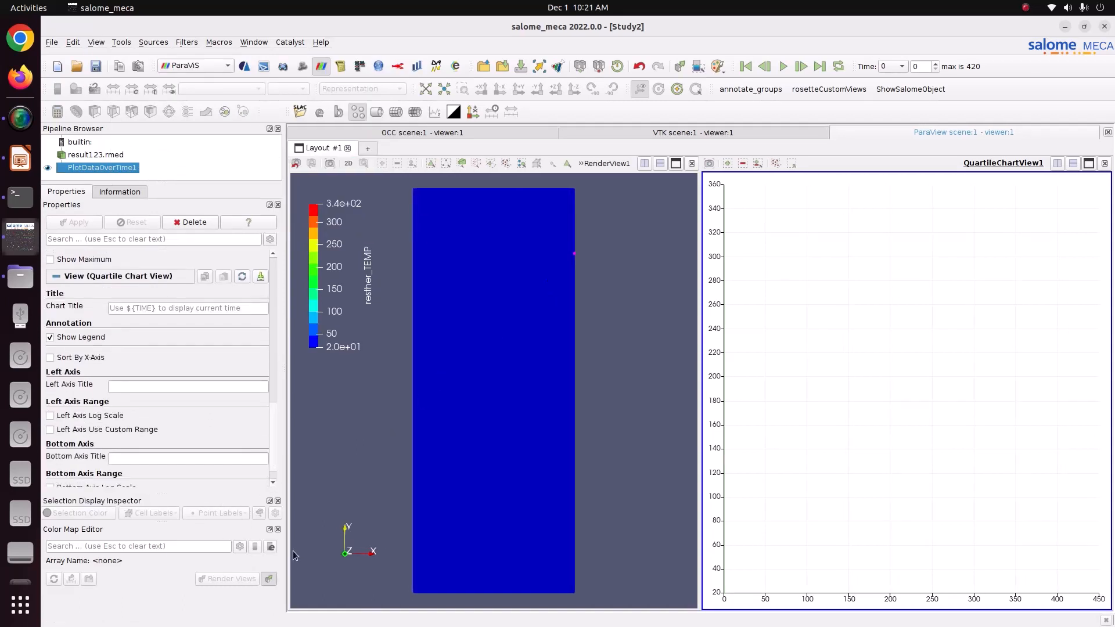
pyautogui.scroll(1, 137, 351)
pyautogui.scroll(-1, 137, 352)
pyautogui.click(95, 155)
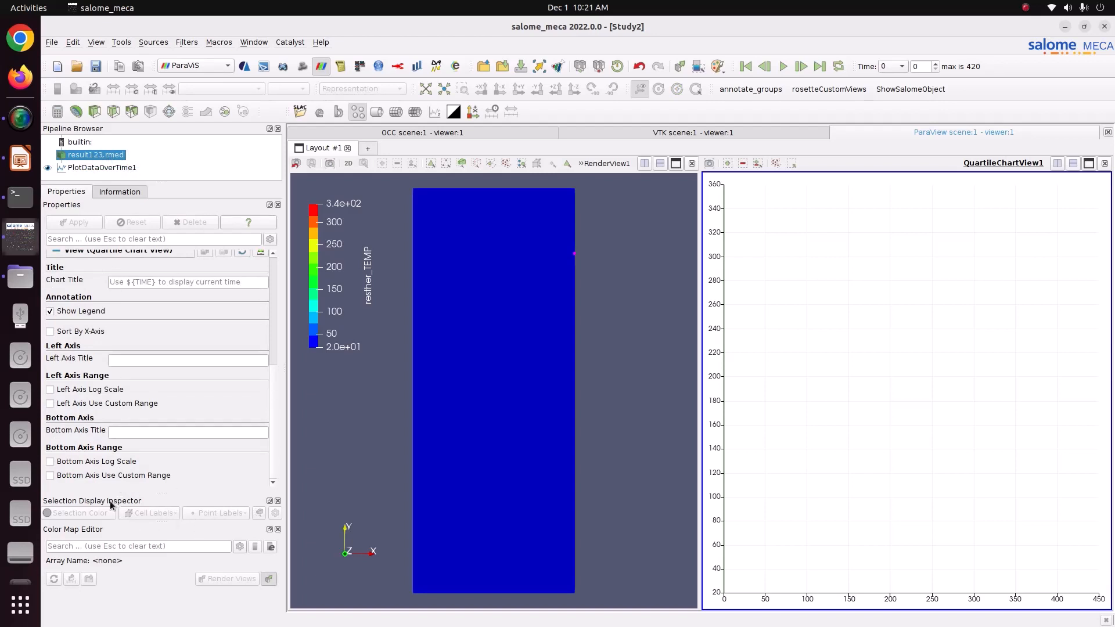
pyautogui.moveTo(555, 296); pyautogui.dragTo(493, 309)
# Label the picked point with its resther_TEMP value via Point Labels.
pyautogui.click(235, 512)
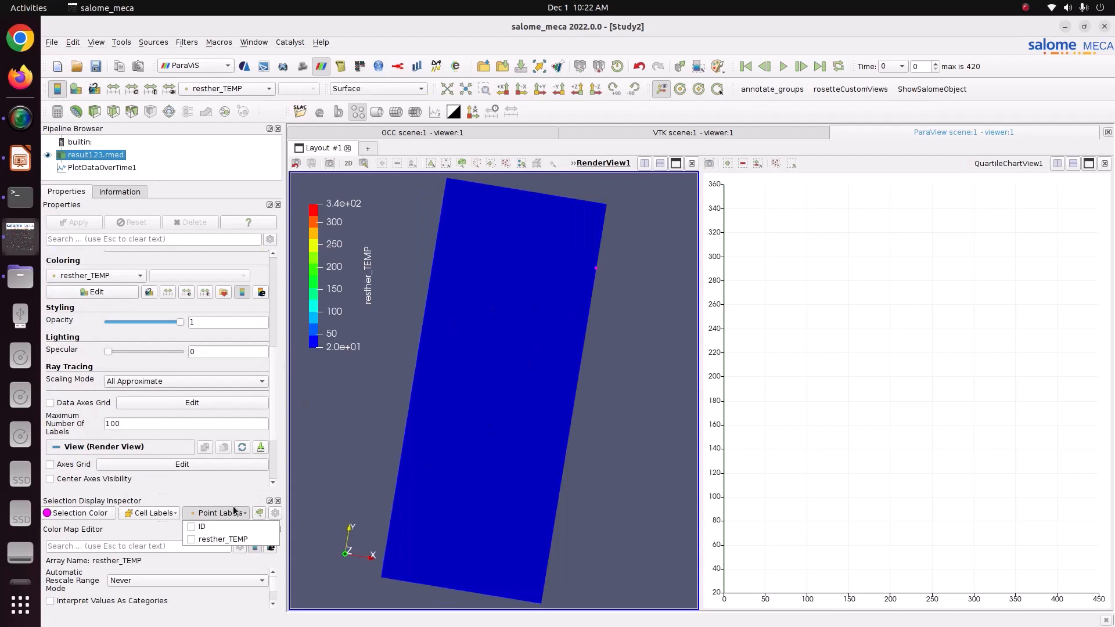
pyautogui.click(212, 539)
pyautogui.moveTo(601, 308)
pyautogui.mouseDown(button='middle')
pyautogui.moveTo(565, 280)
pyautogui.moveTo(602, 302)
pyautogui.mouseUp(button='middle')
# Jump to final time 420, where the label reads 338.263803, and rotate the plate so it's legible.
pyautogui.click(819, 66)
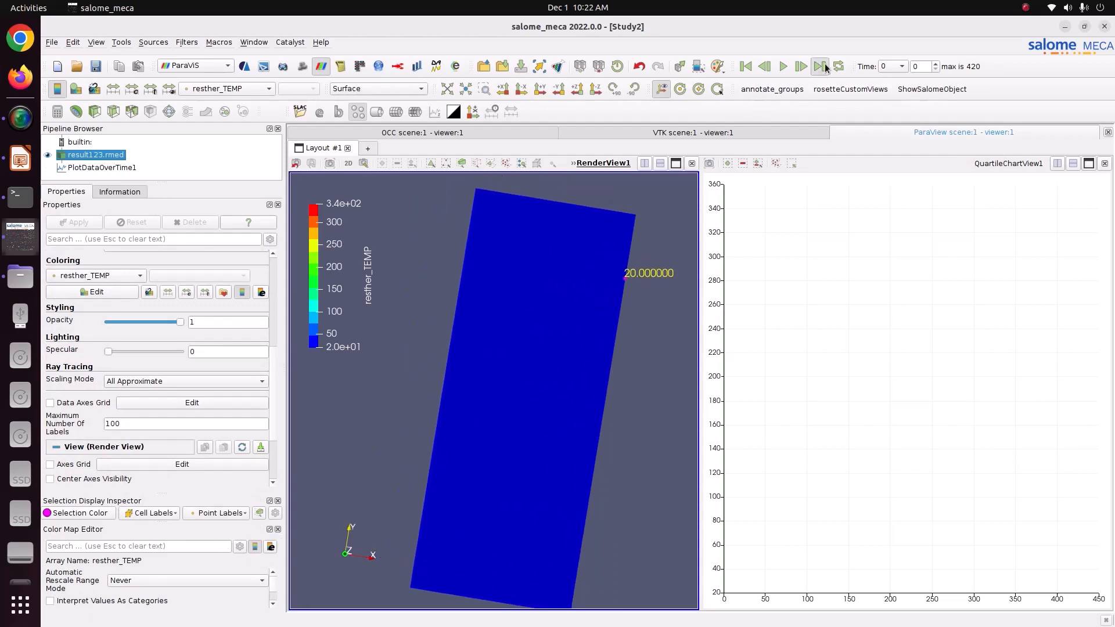
pyautogui.scroll(3, 635, 289)
pyautogui.scroll(-2, 634, 288)
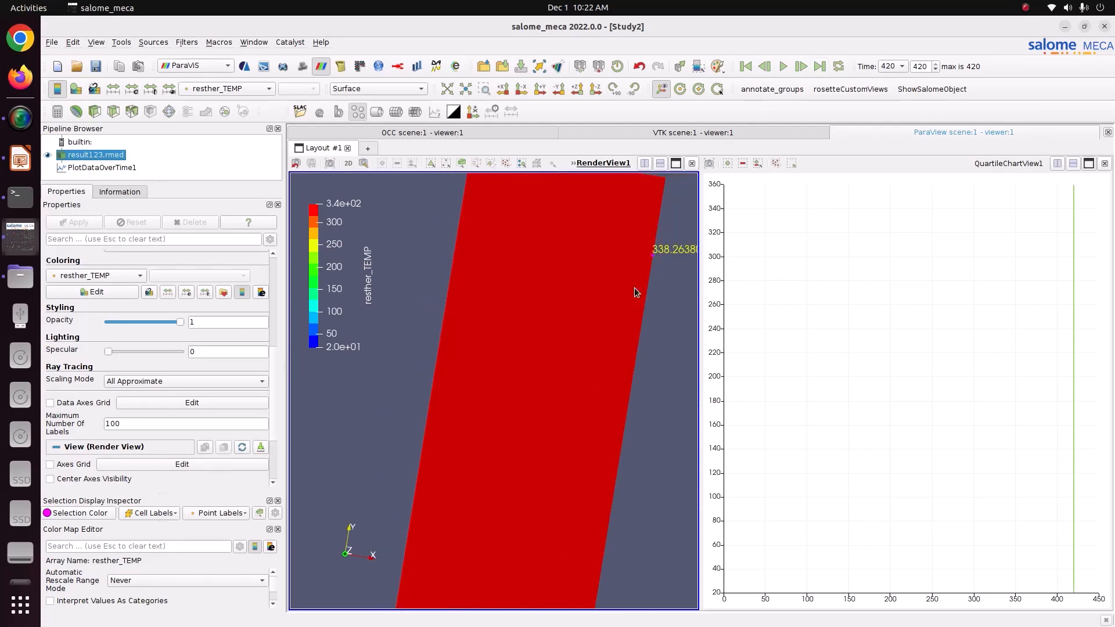
pyautogui.moveTo(634, 287); pyautogui.dragTo(577, 294)
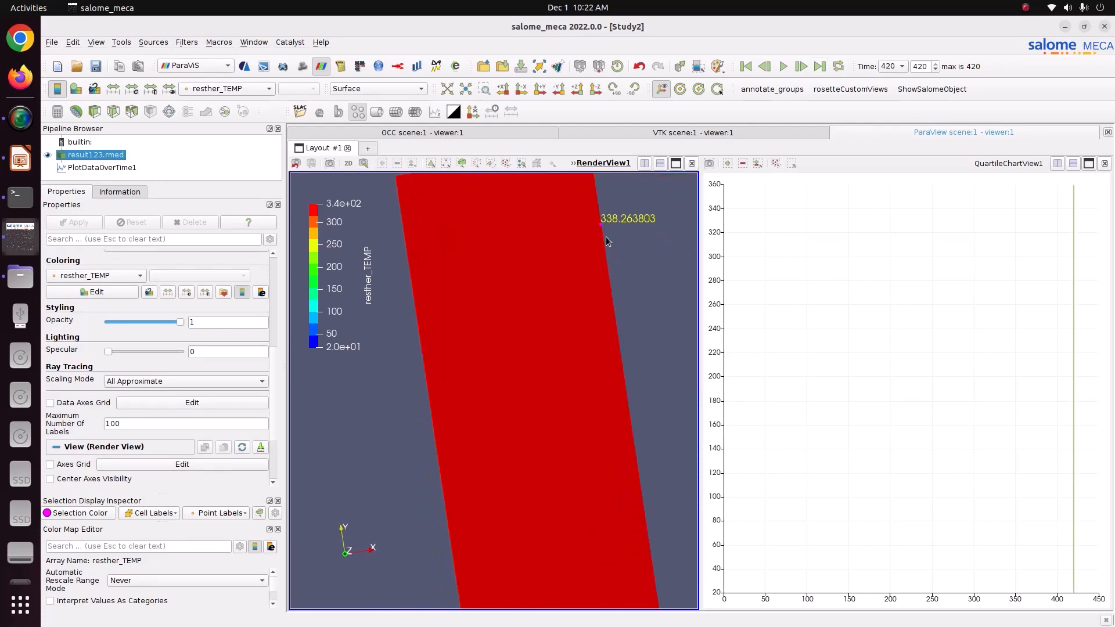
pyautogui.click(21, 278)
pyautogui.click(20, 158)
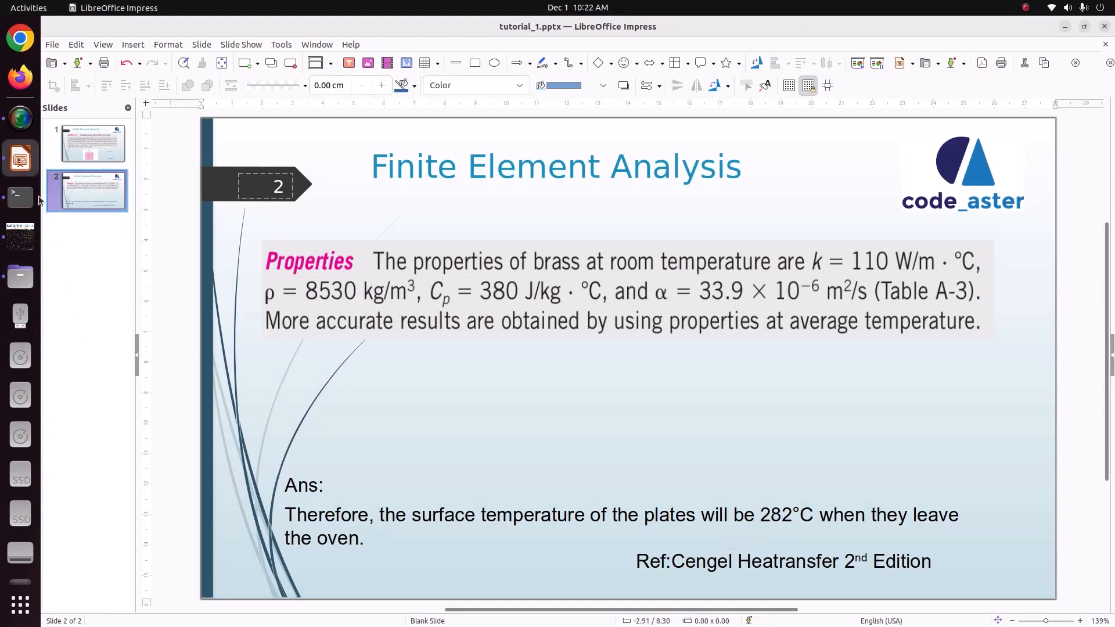
pyautogui.click(21, 236)
pyautogui.moveTo(600, 410); pyautogui.dragTo(617, 302)
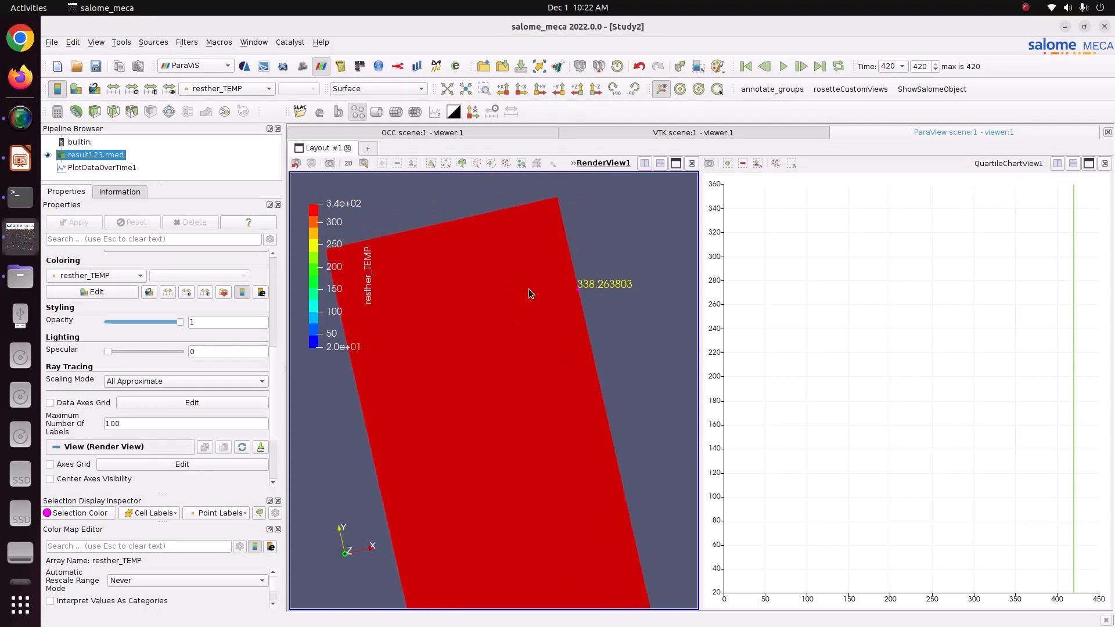
# Replay the animation to time 420 with the label at 338.263803, then zoom the chart and pan the plate.
pyautogui.click(784, 68)
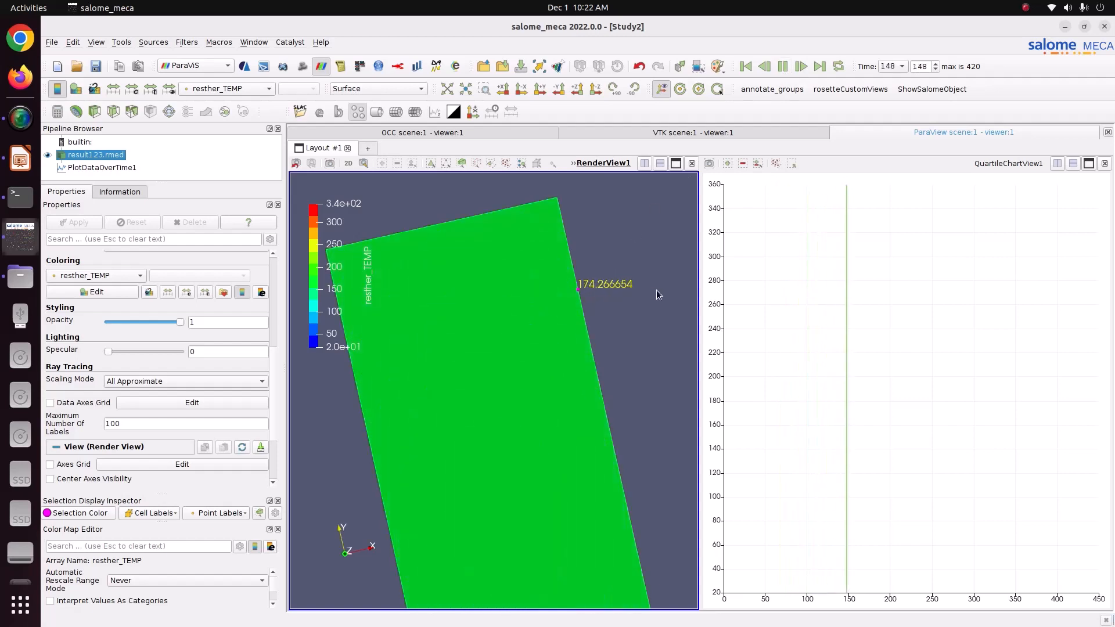
pyautogui.click(88, 167)
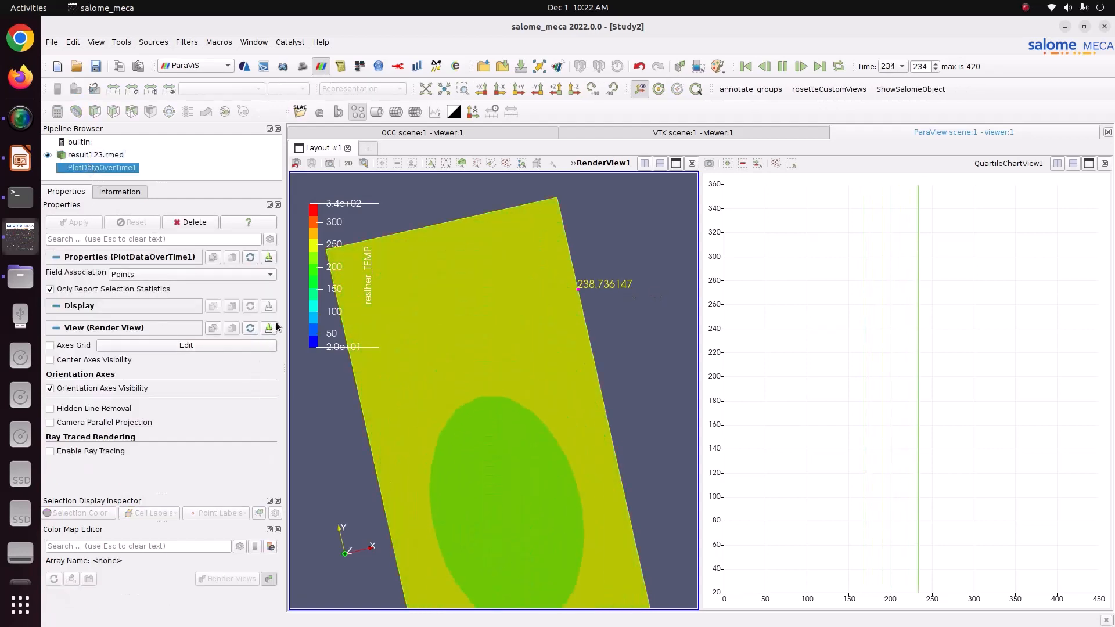
pyautogui.click(756, 298)
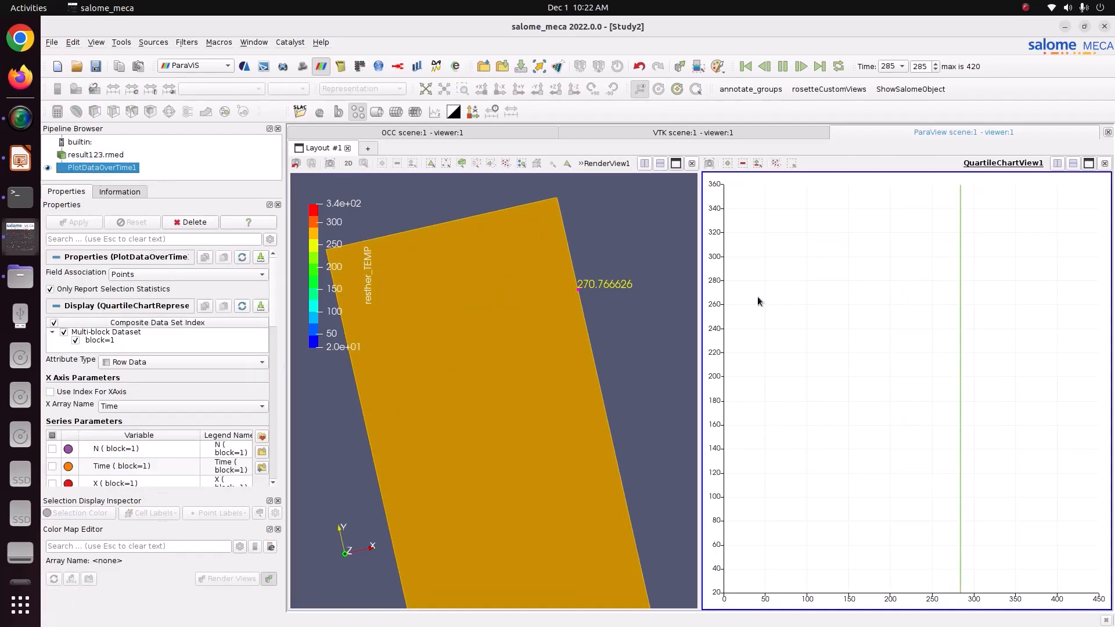
pyautogui.scroll(-2, 143, 452)
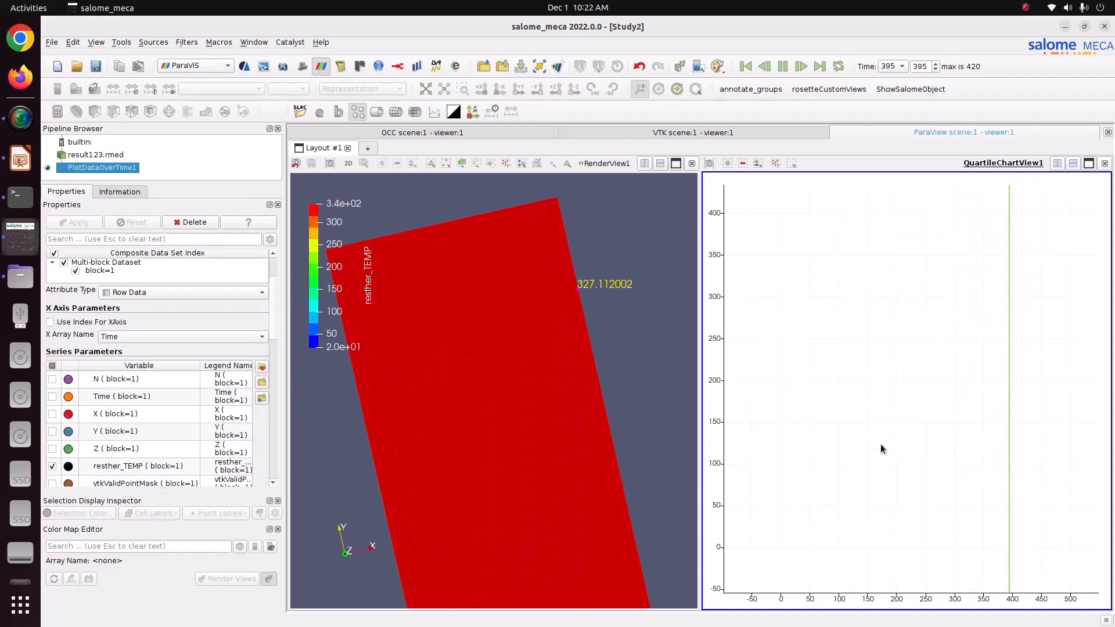
pyautogui.scroll(1, 880, 444)
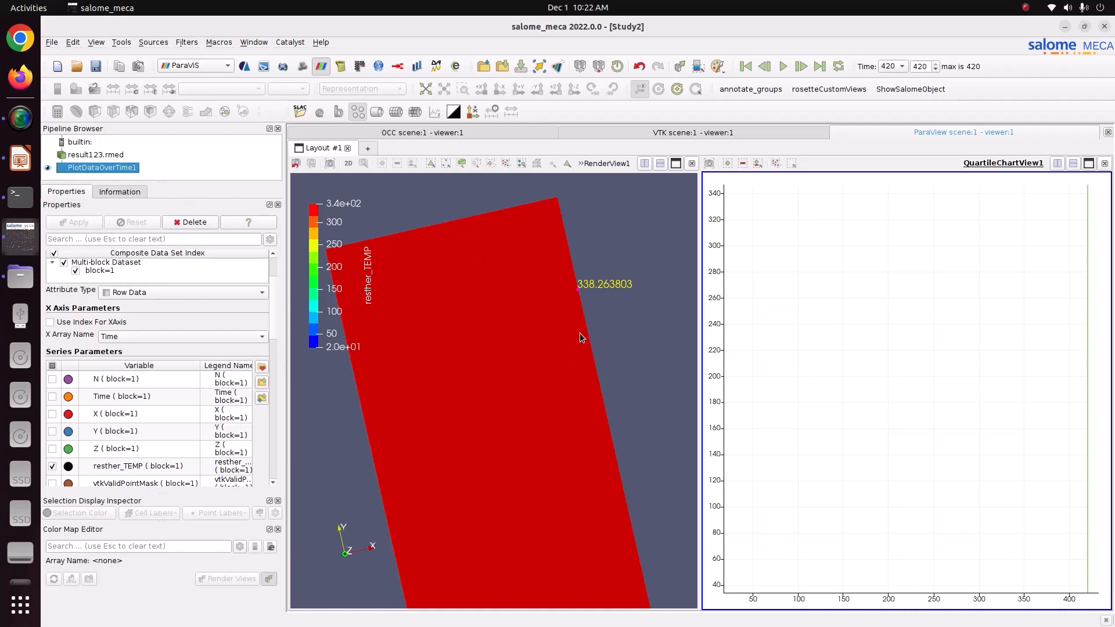
pyautogui.moveTo(601, 378); pyautogui.dragTo(615, 346, button='middle')
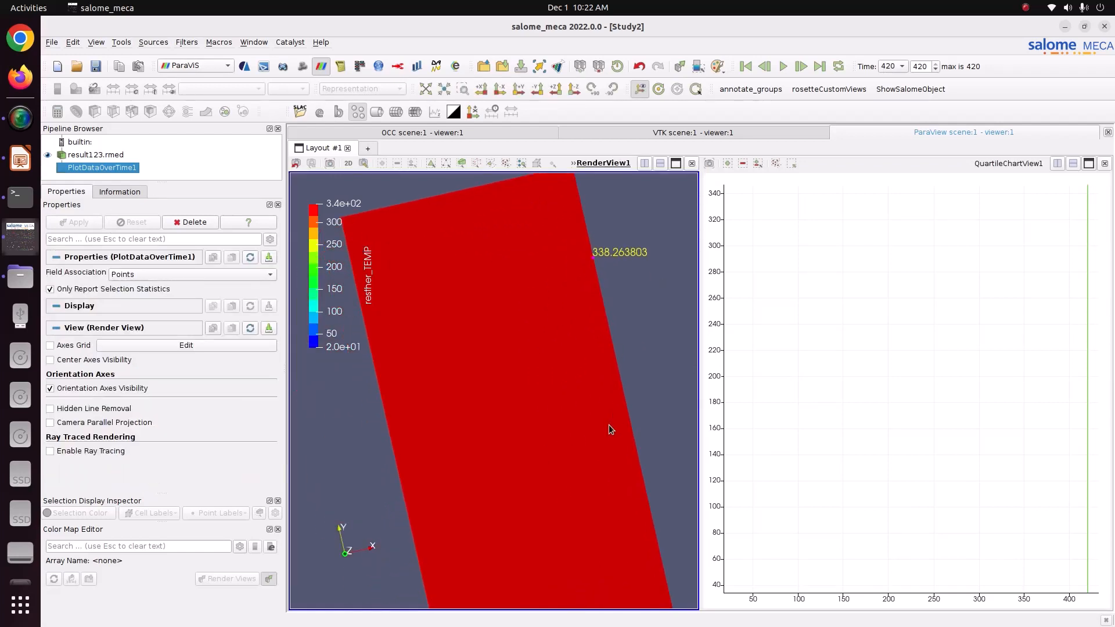
pyautogui.moveTo(608, 423)
pyautogui.mouseDown(button='middle')
pyautogui.moveTo(573, 437)
pyautogui.moveTo(598, 424)
pyautogui.mouseUp(button='middle')
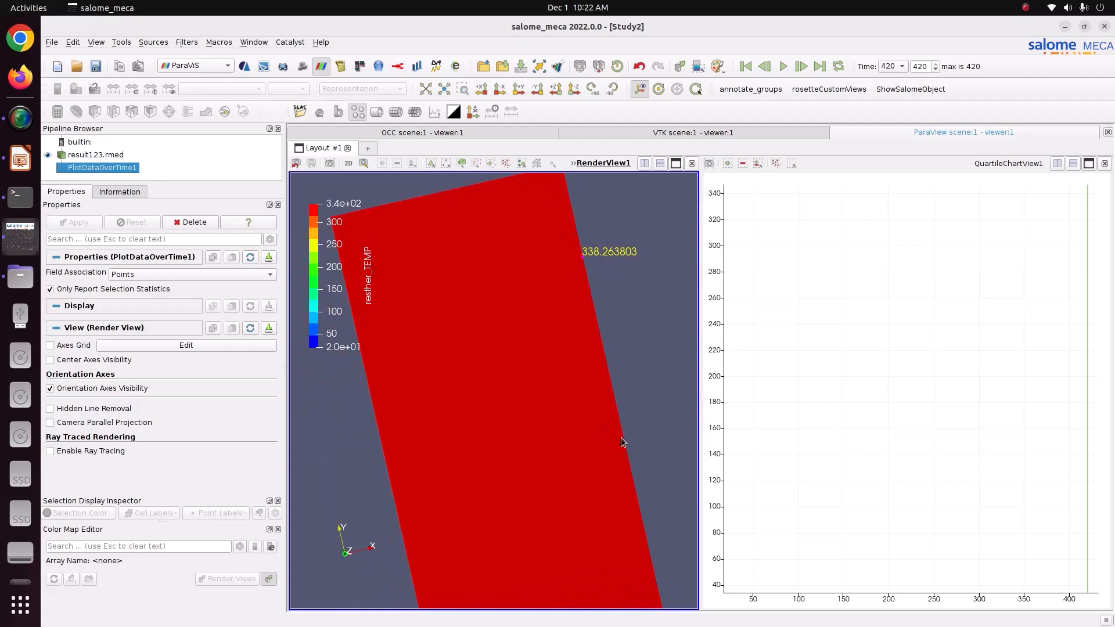